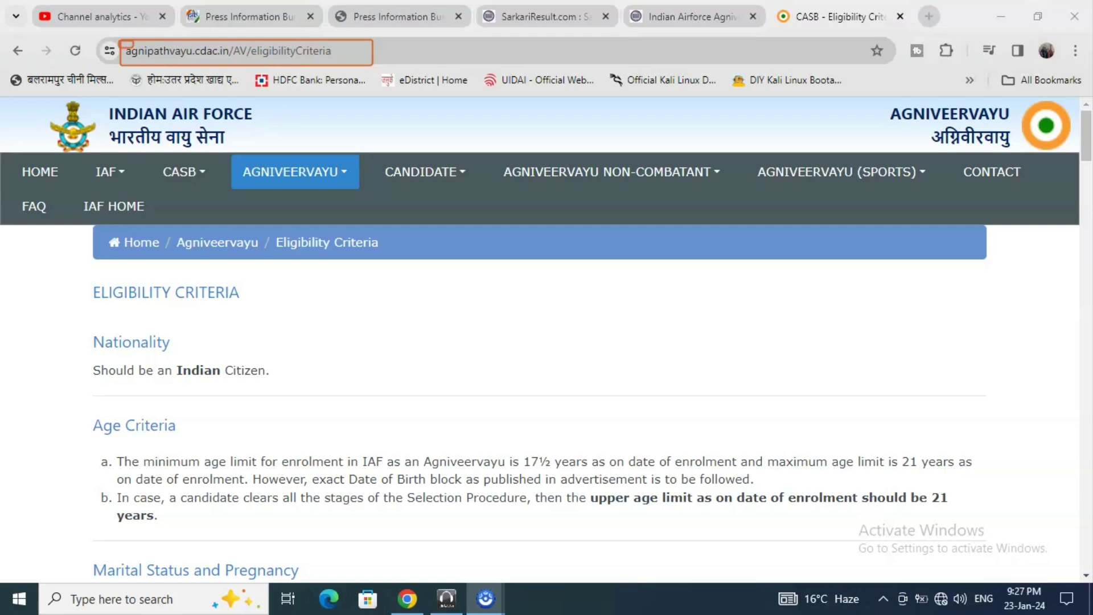
Step: Review the nationality, age, and marital status and pregnancy rules on the Agniveervayu eligibility criteria page
{"action": "mouse_move", "coordinate": [441, 174]}
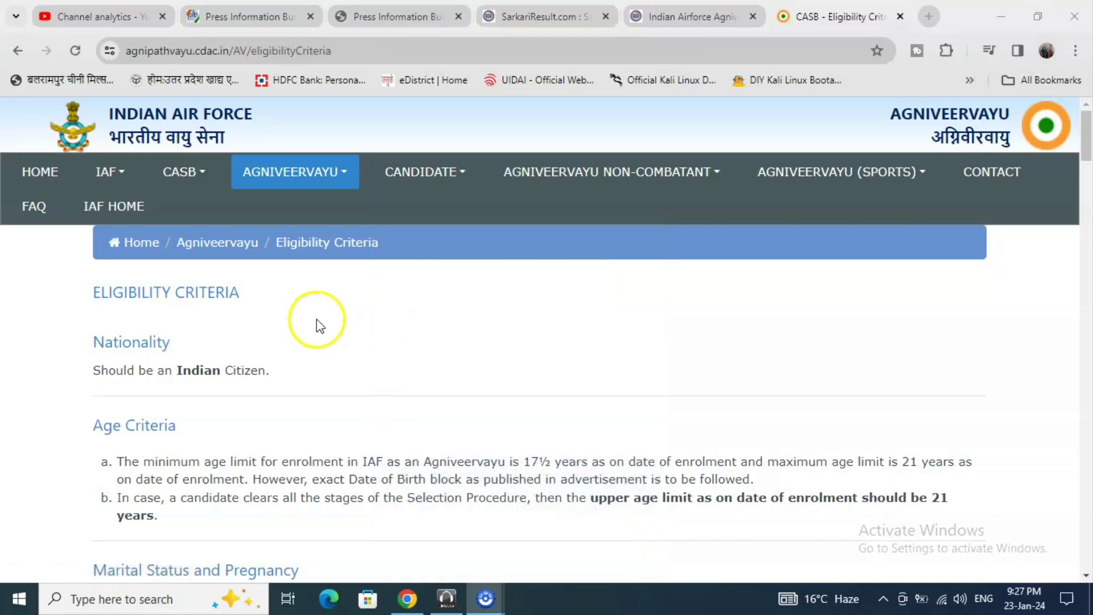
{"action": "scroll", "coordinate": [317, 322], "scroll_direction": "down", "scroll_amount": 3}
{"action": "left_click", "coordinate": [318, 326]}
{"action": "left_click", "coordinate": [195, 191]}
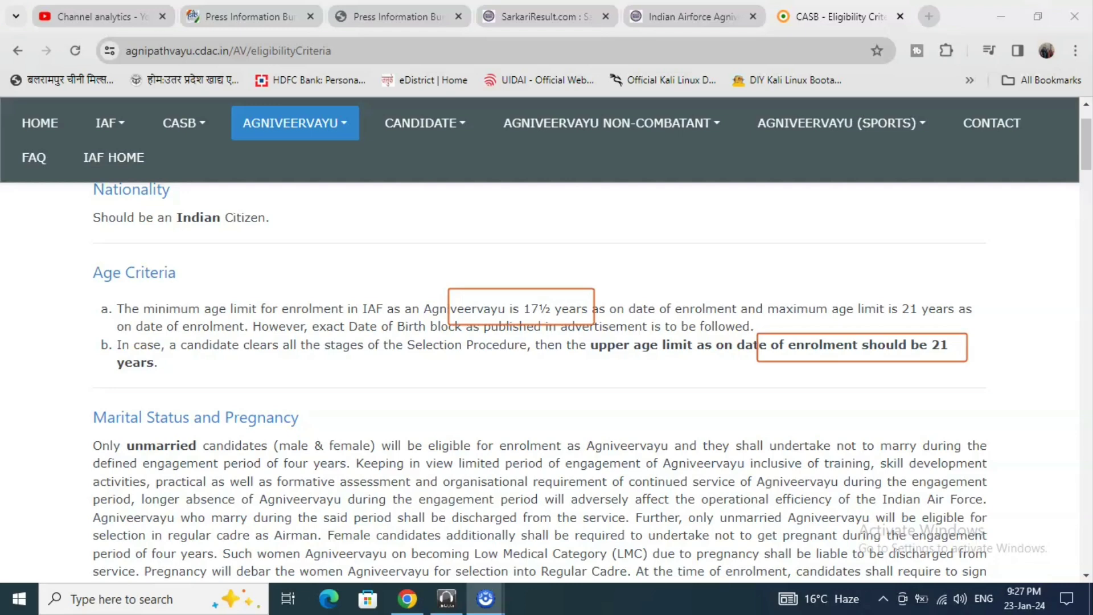
{"action": "scroll", "coordinate": [729, 305], "scroll_direction": "down", "scroll_amount": 3}
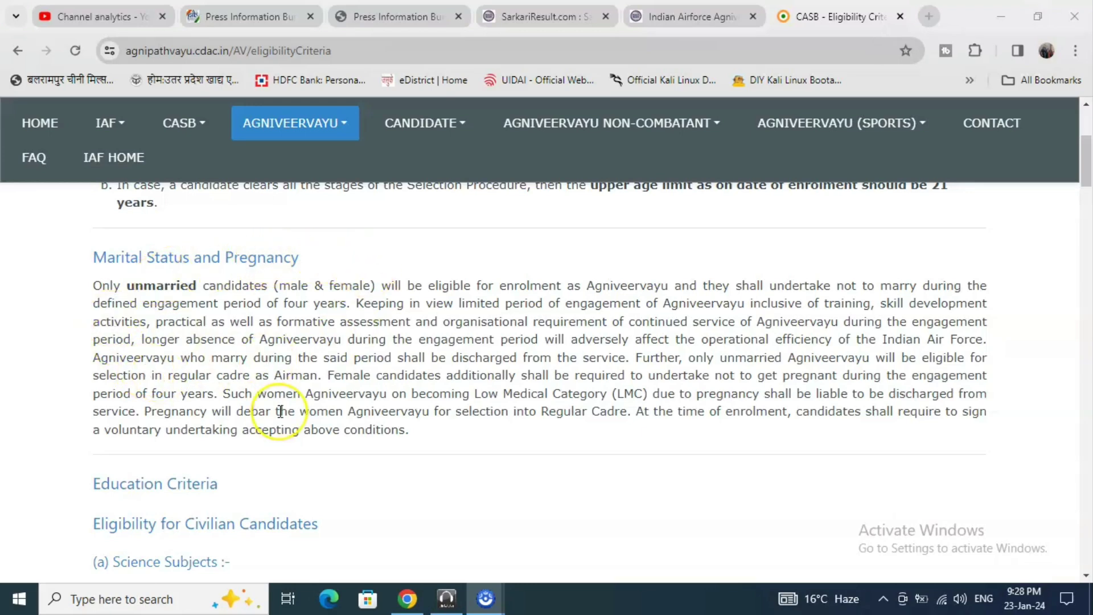
{"action": "scroll", "coordinate": [280, 414], "scroll_direction": "down", "scroll_amount": 2}
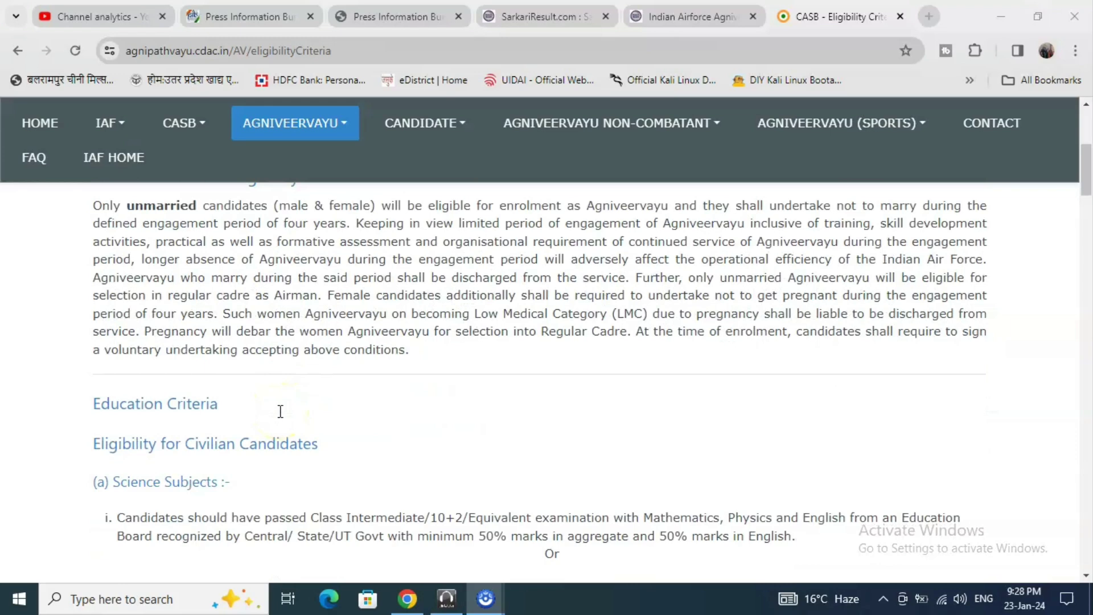
Step: Read the education criteria for civilian candidates, covering science subjects, other than science subjects and the accompanying notes
{"action": "scroll", "coordinate": [281, 411], "scroll_direction": "down", "scroll_amount": 4}
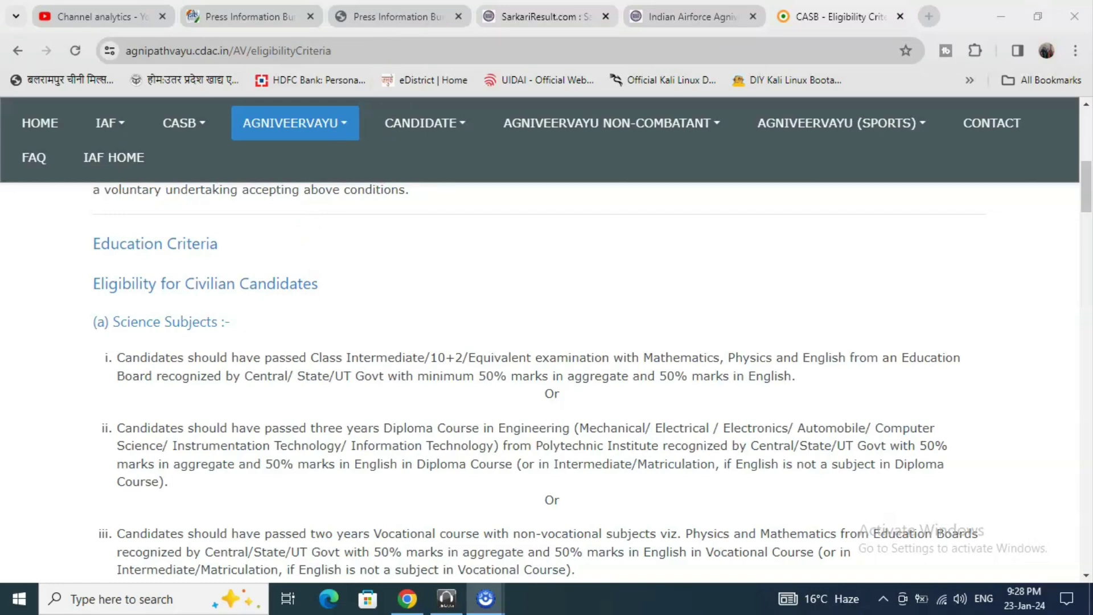
{"action": "mouse_move", "coordinate": [300, 327]}
{"action": "left_mouse_down"}
{"action": "mouse_move", "coordinate": [587, 366]}
{"action": "mouse_move", "coordinate": [737, 357]}
{"action": "mouse_move", "coordinate": [884, 369]}
{"action": "left_mouse_up"}
{"action": "scroll", "coordinate": [803, 315], "scroll_direction": "down", "scroll_amount": 3}
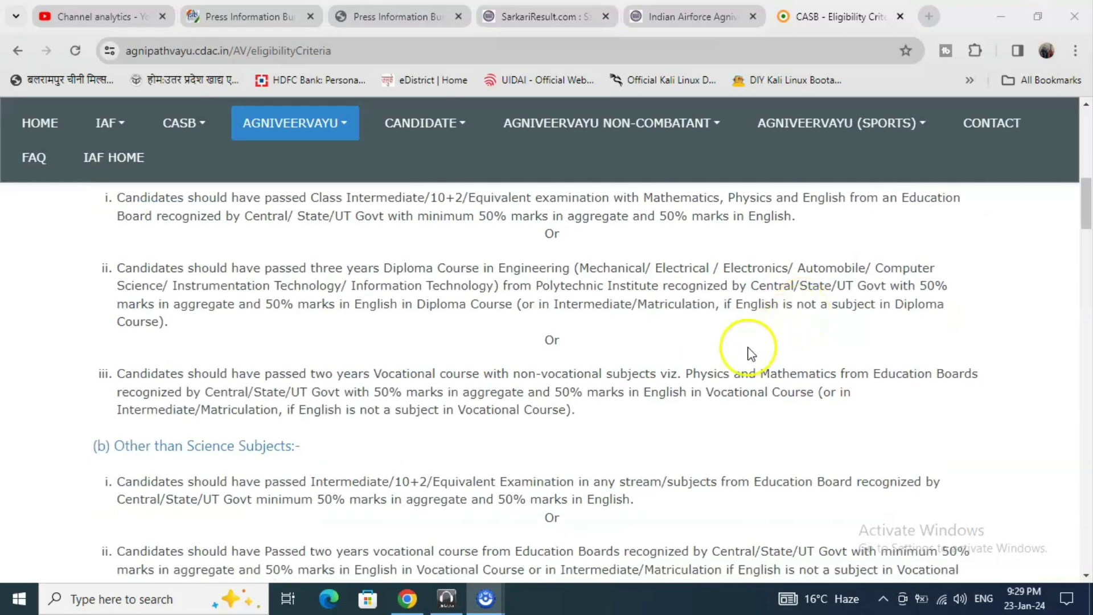
{"action": "scroll", "coordinate": [747, 353], "scroll_direction": "down", "scroll_amount": 2}
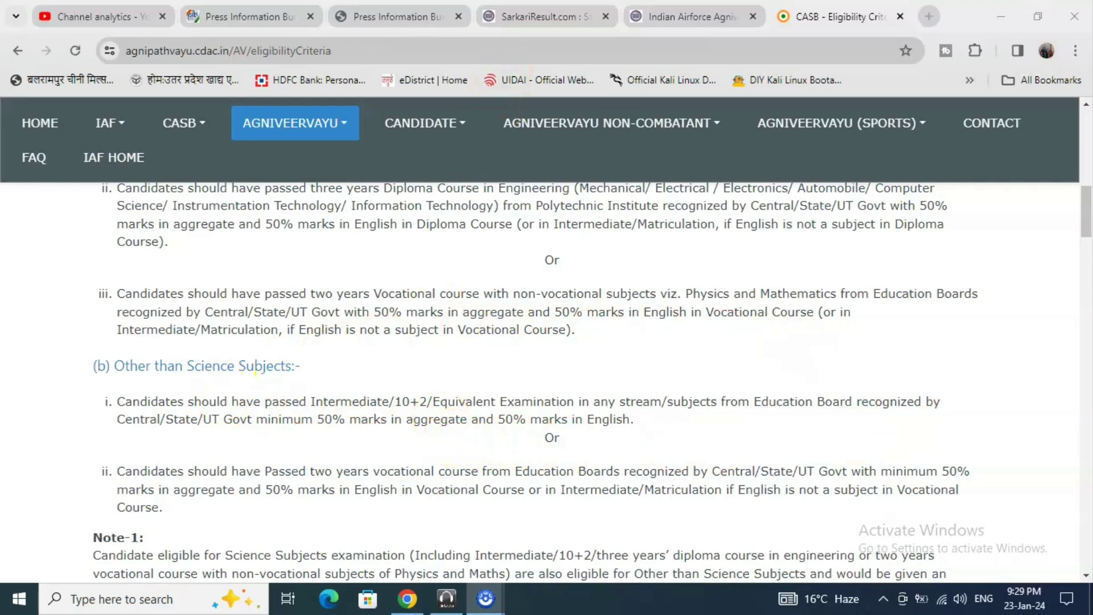
{"action": "mouse_move", "coordinate": [612, 123]}
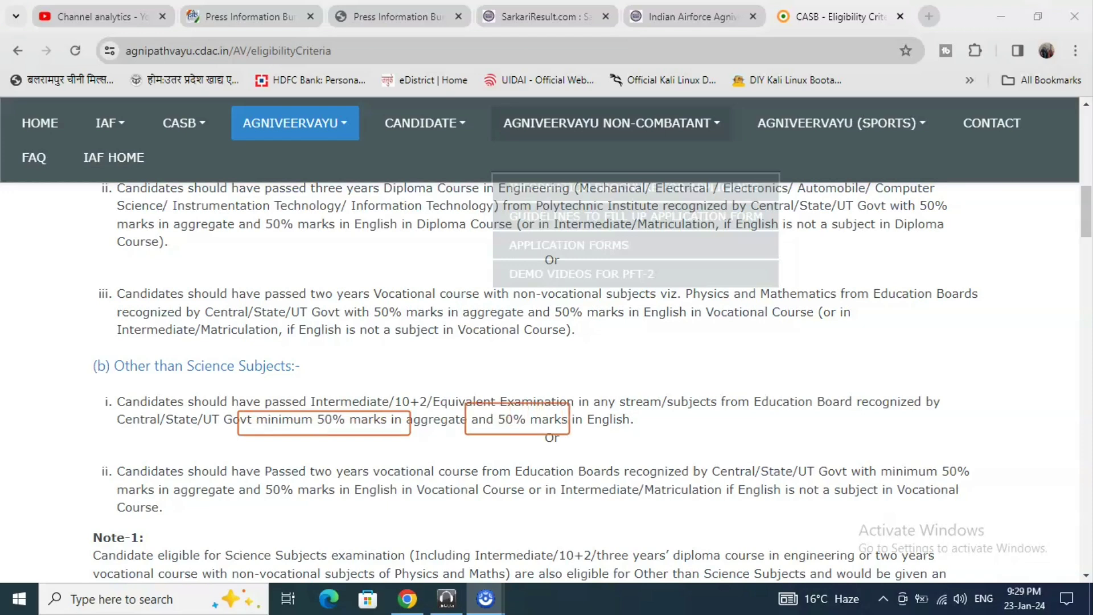
{"action": "scroll", "coordinate": [797, 393], "scroll_direction": "down", "scroll_amount": 1}
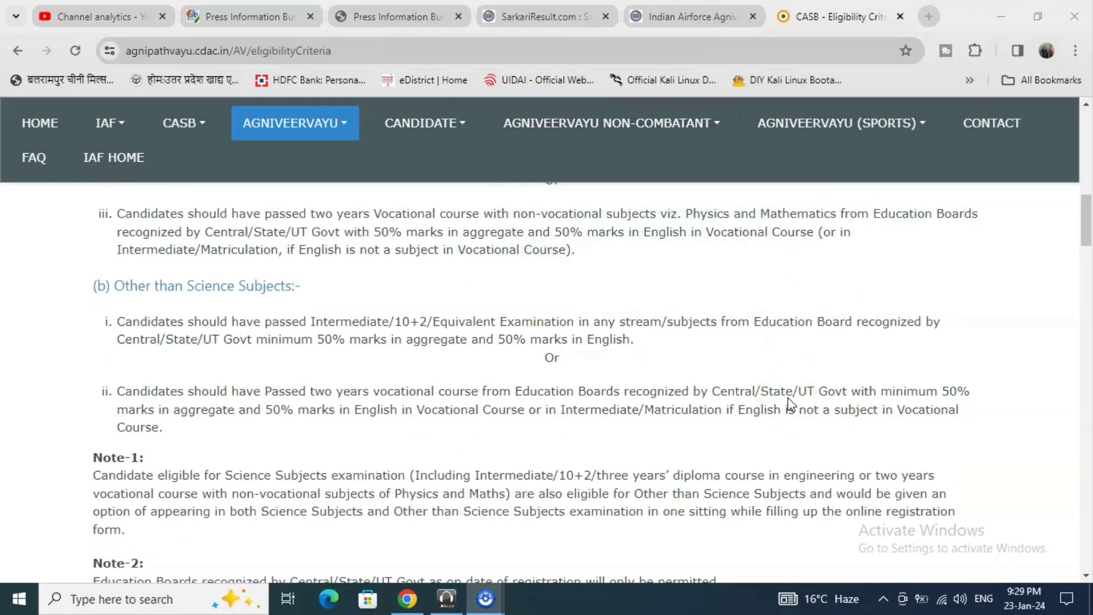
{"action": "scroll", "coordinate": [790, 403], "scroll_direction": "down", "scroll_amount": 5}
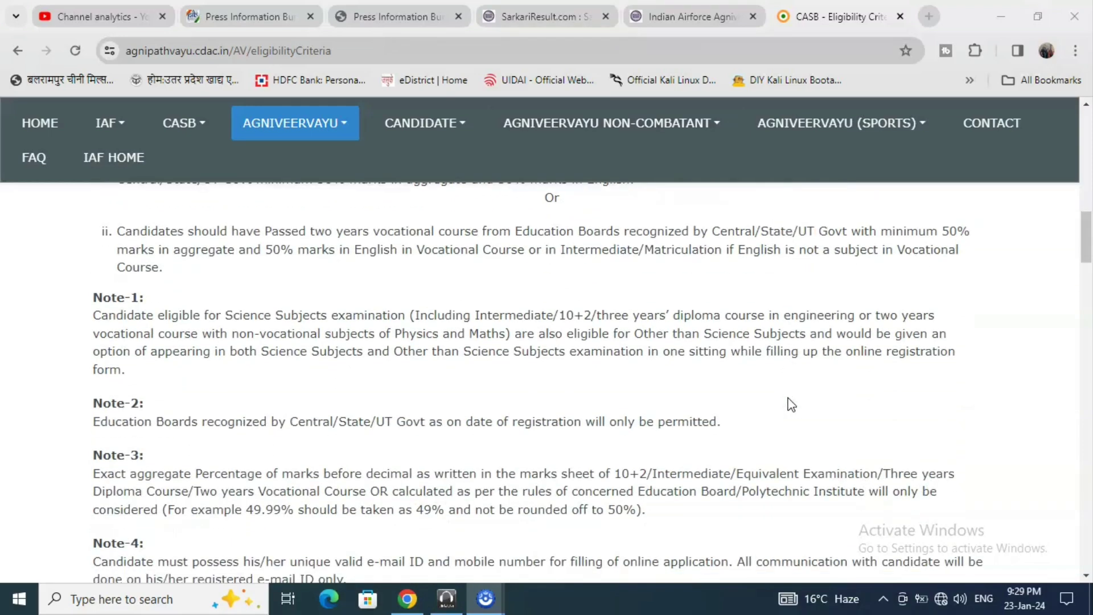
Step: Examine the height, weight and chest requirements for male and female candidates in the physical standards table
{"action": "scroll", "coordinate": [790, 403], "scroll_direction": "down", "scroll_amount": 4}
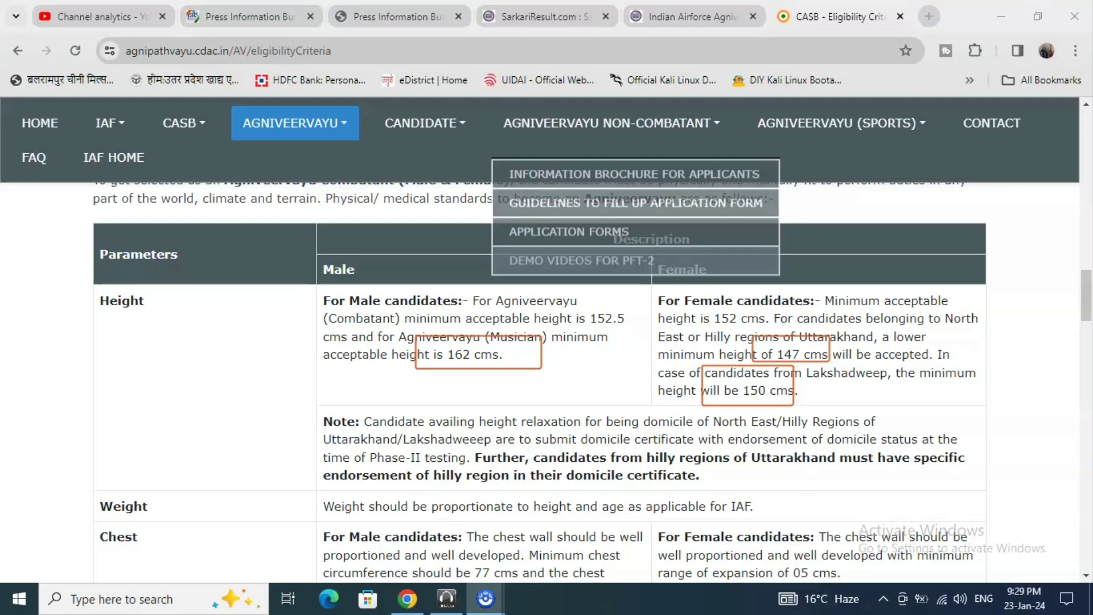
{"action": "left_click_drag", "start_coordinate": [693, 297], "coordinate": [781, 326]}
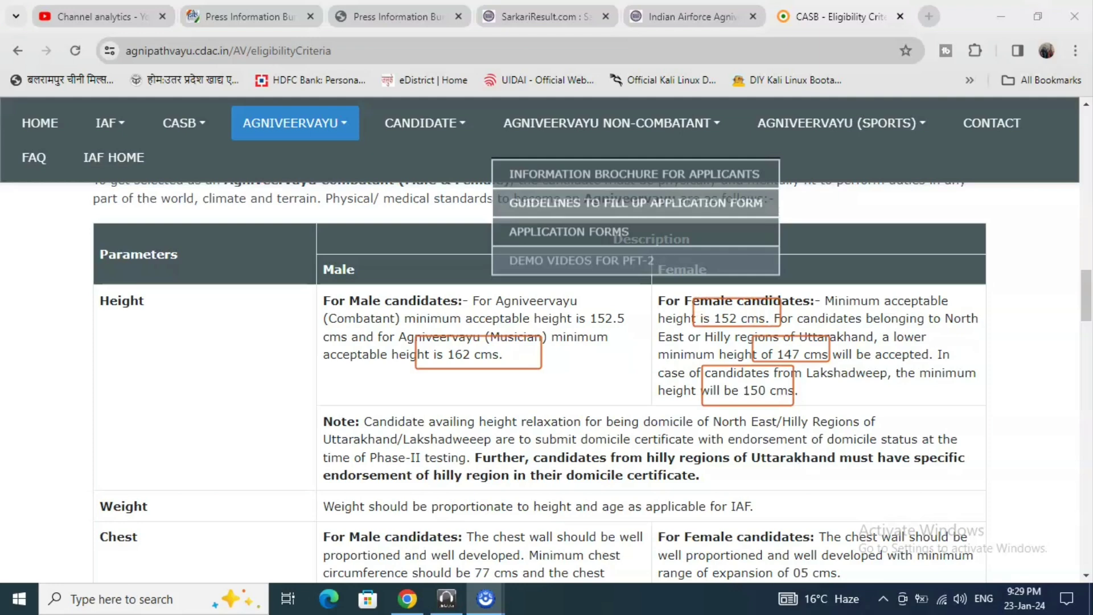
{"action": "left_click_drag", "start_coordinate": [434, 347], "coordinate": [510, 372]}
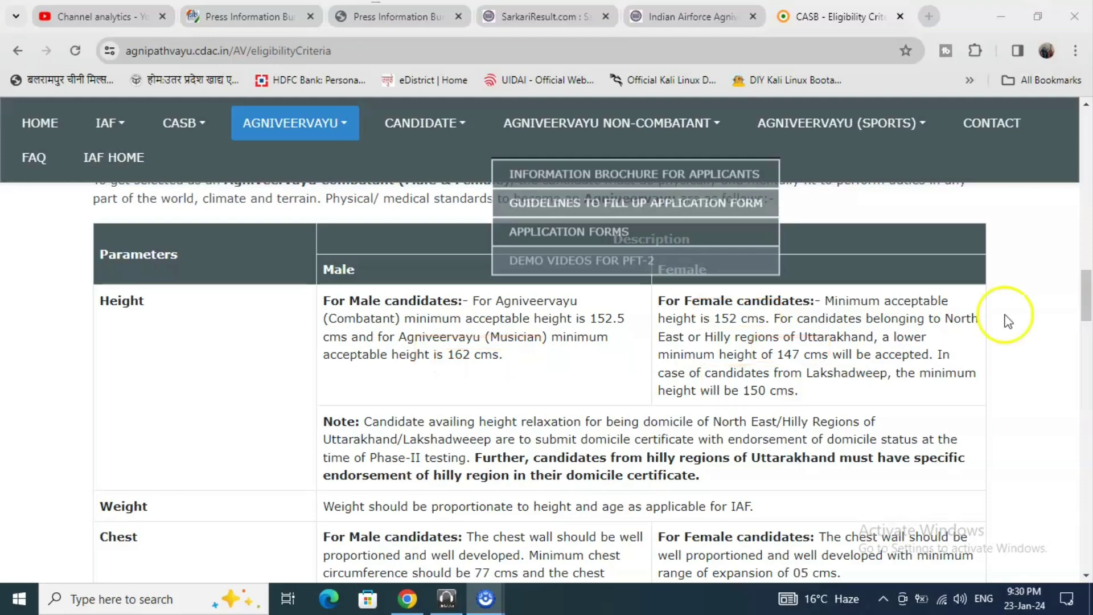
{"action": "scroll", "coordinate": [1000, 342], "scroll_direction": "down", "scroll_amount": 4}
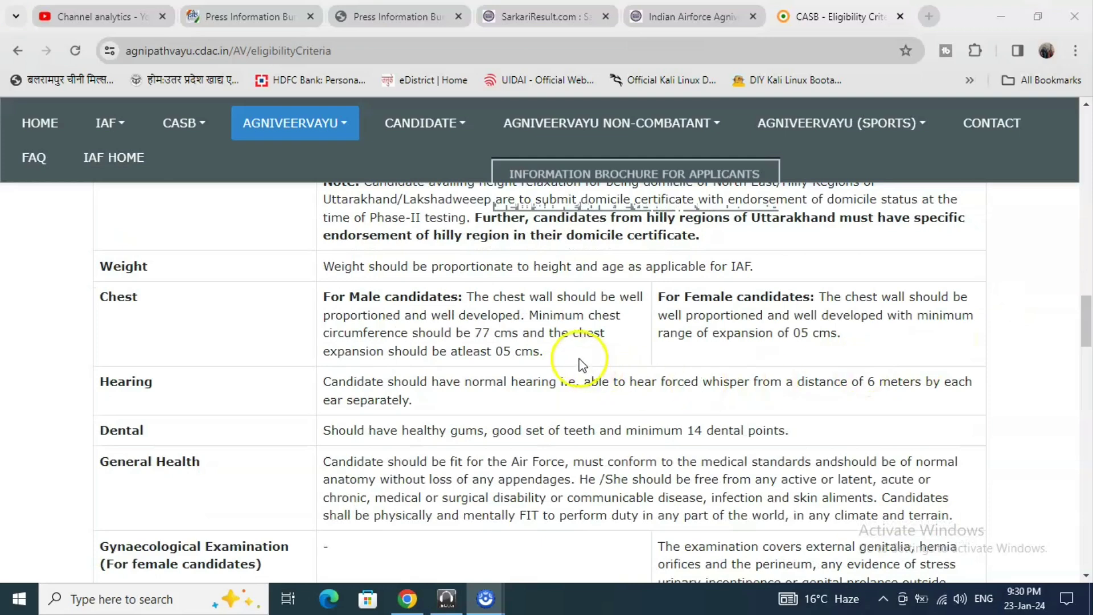
{"action": "left_click", "coordinate": [615, 330]}
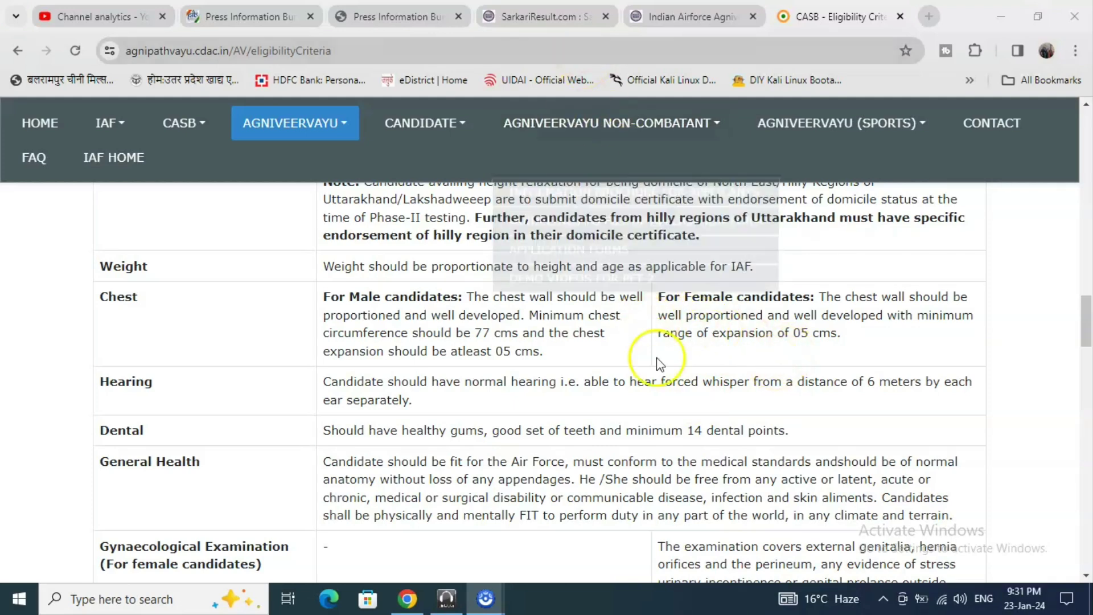
Step: Examine the remaining medical standards, from hearing, dental and general health to body tattoos and visual standards
{"action": "scroll", "coordinate": [640, 394], "scroll_direction": "down", "scroll_amount": 1}
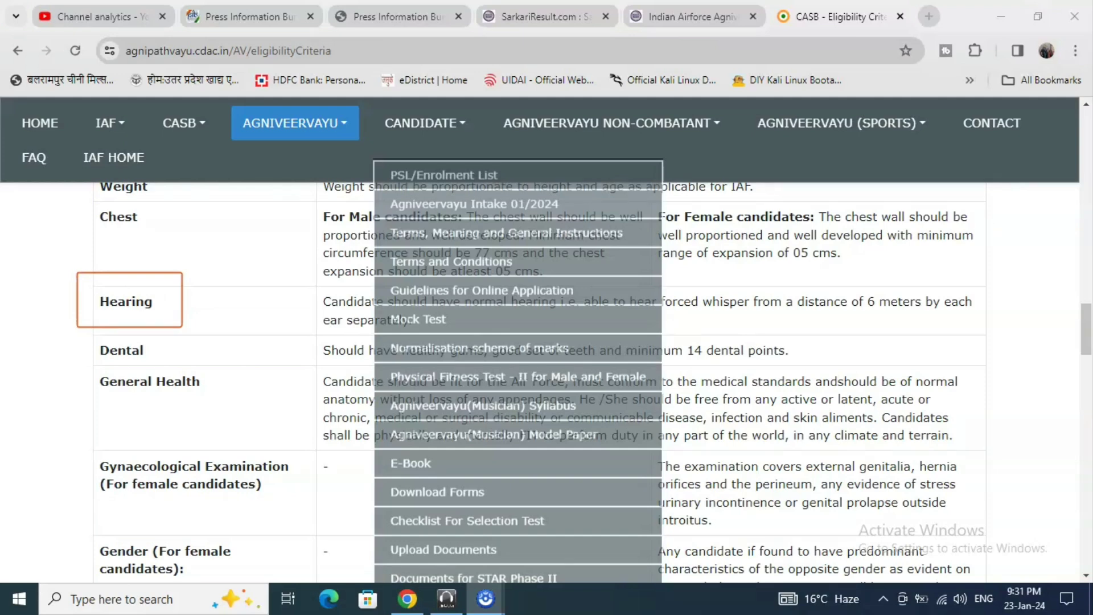
{"action": "scroll", "coordinate": [493, 333], "scroll_direction": "down", "scroll_amount": 1}
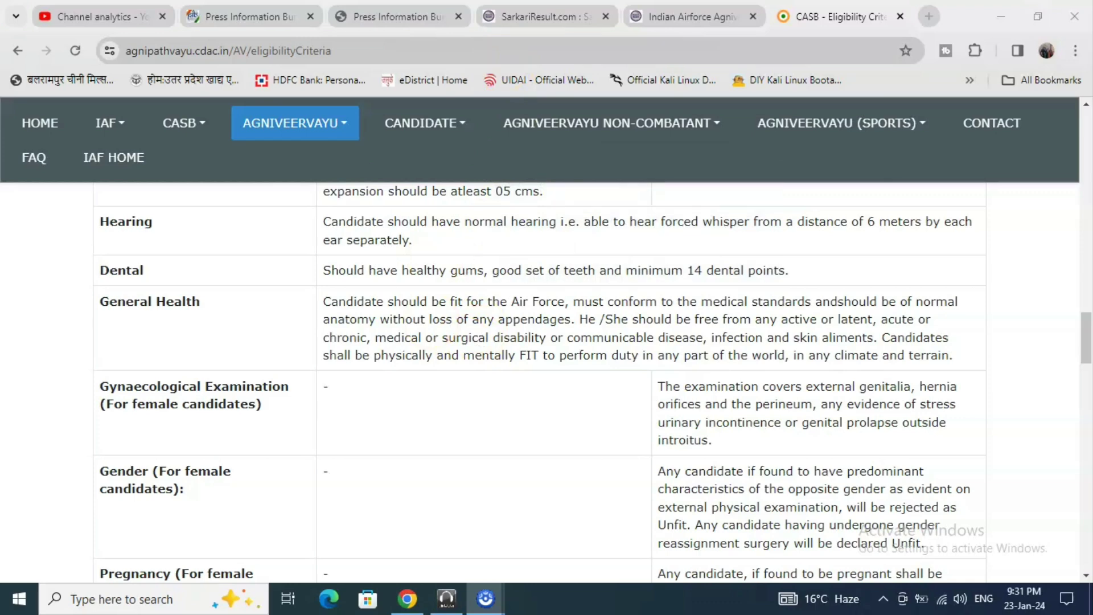
{"action": "scroll", "coordinate": [484, 296], "scroll_direction": "down", "scroll_amount": 1}
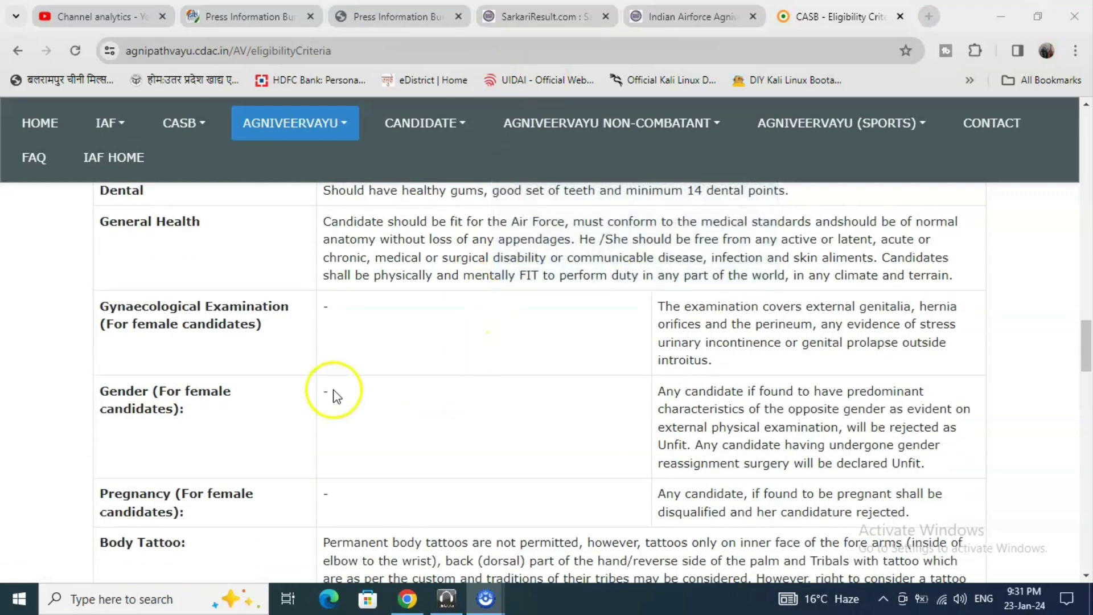
{"action": "scroll", "coordinate": [339, 395], "scroll_direction": "down", "scroll_amount": 1}
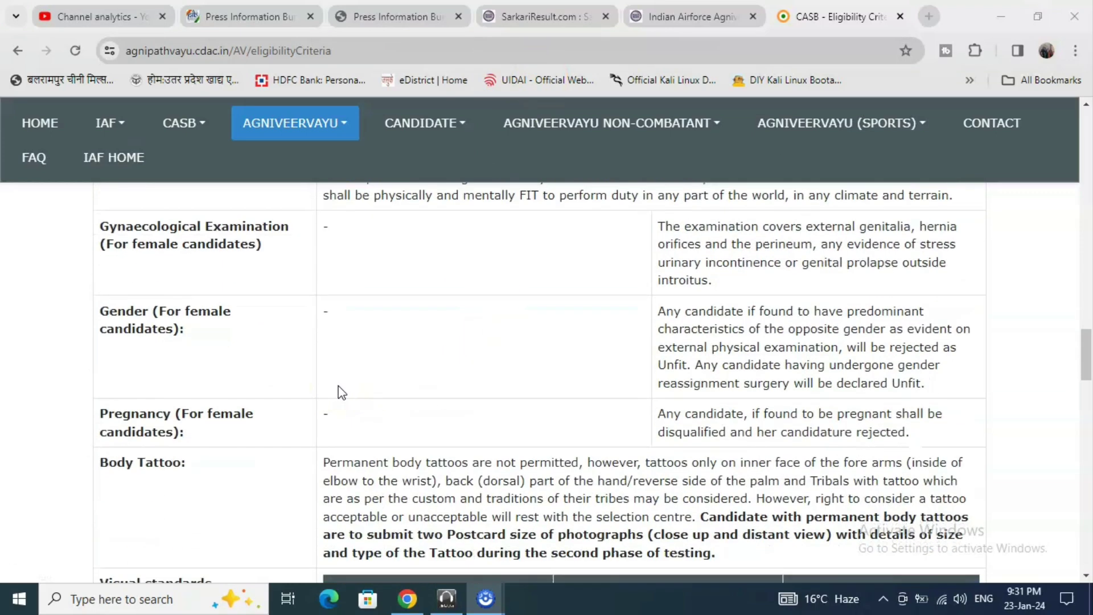
{"action": "scroll", "coordinate": [336, 405], "scroll_direction": "down", "scroll_amount": 1}
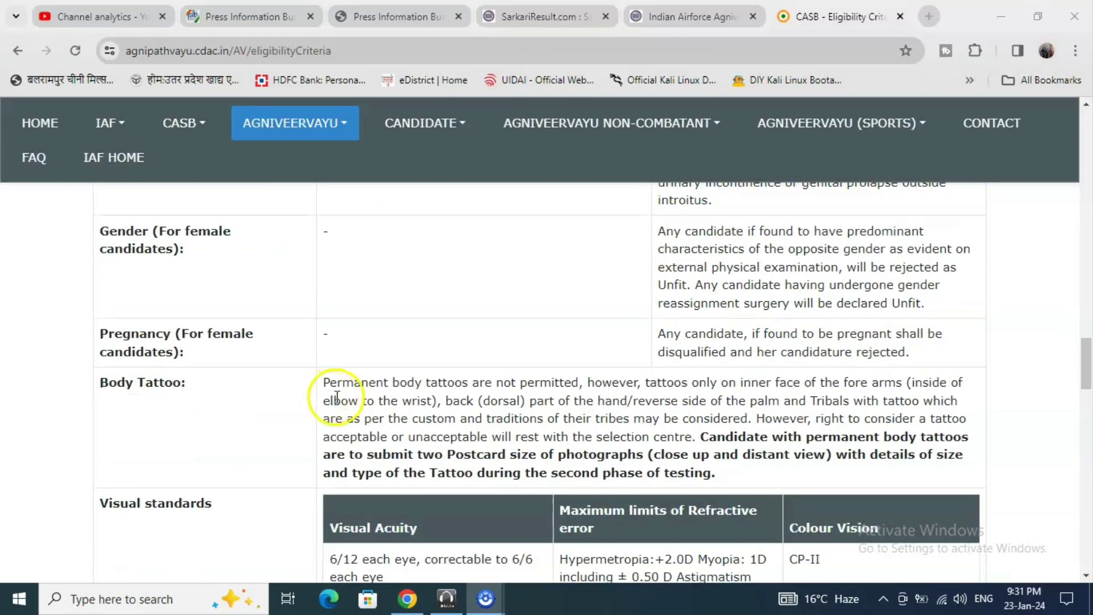
{"action": "scroll", "coordinate": [405, 399], "scroll_direction": "down", "scroll_amount": 1}
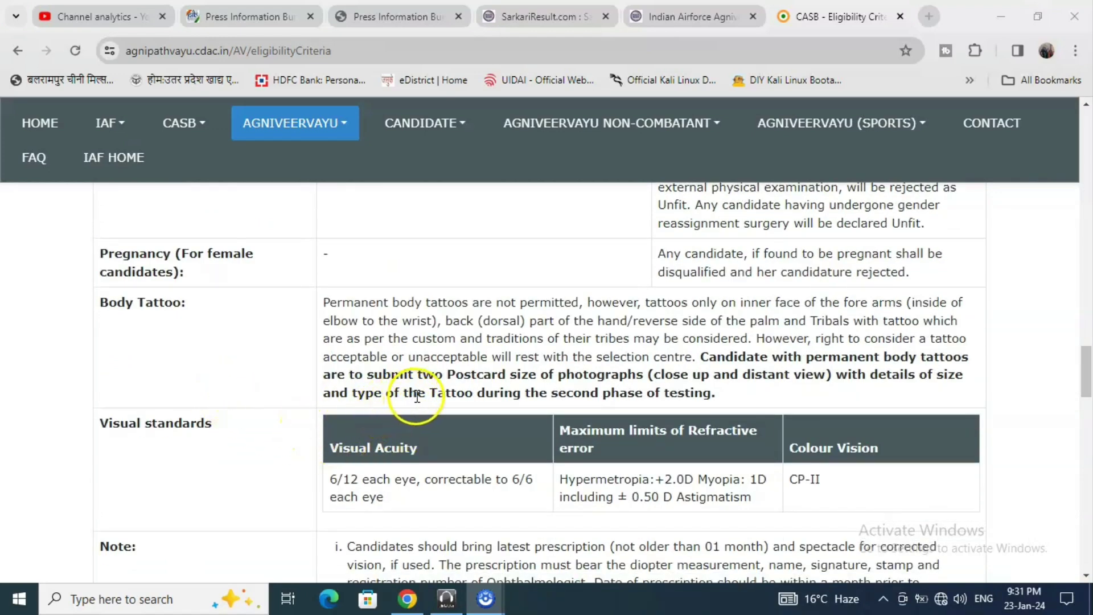
{"action": "scroll", "coordinate": [417, 396], "scroll_direction": "down", "scroll_amount": 5}
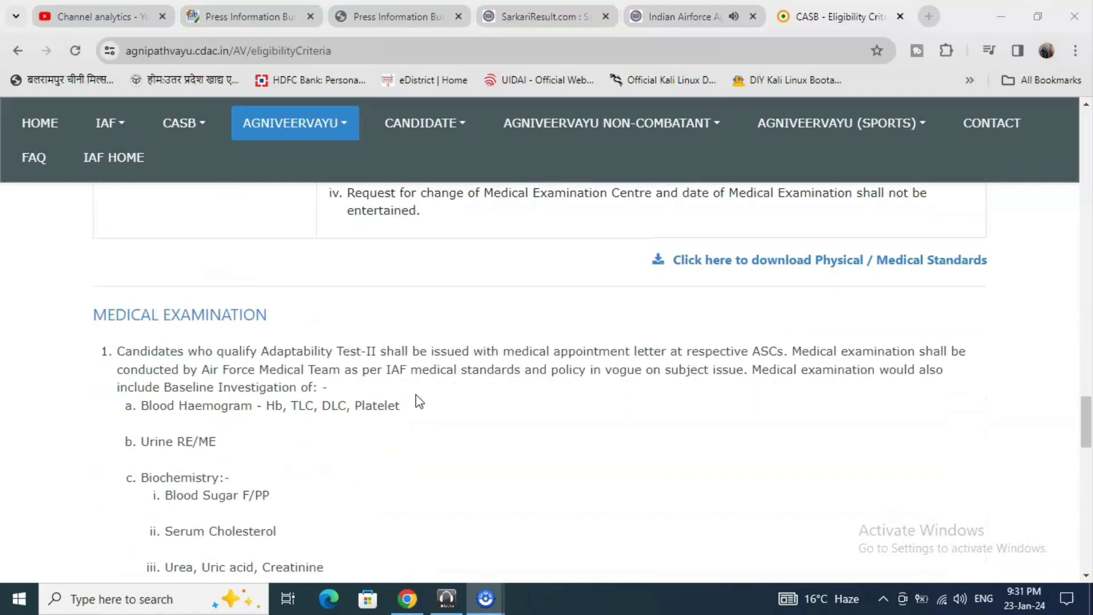
Step: Read the medical examination section with its baseline tests and appeal rules, plus the narcotic drugs and Sikh candidate provisions
{"action": "scroll", "coordinate": [418, 397], "scroll_direction": "down", "scroll_amount": 2}
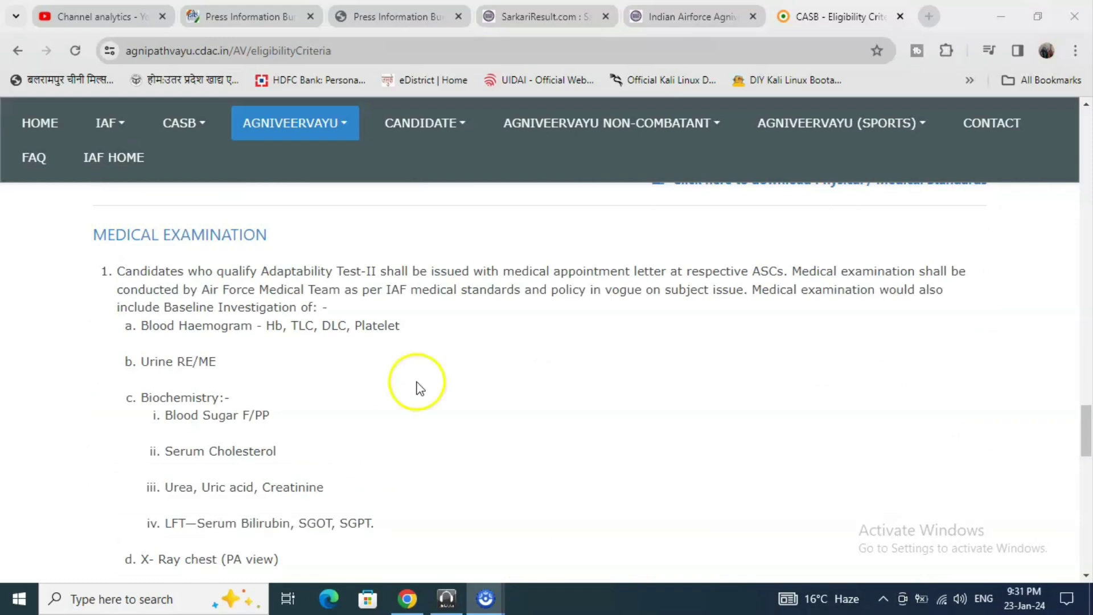
{"action": "scroll", "coordinate": [414, 396], "scroll_direction": "down", "scroll_amount": 1}
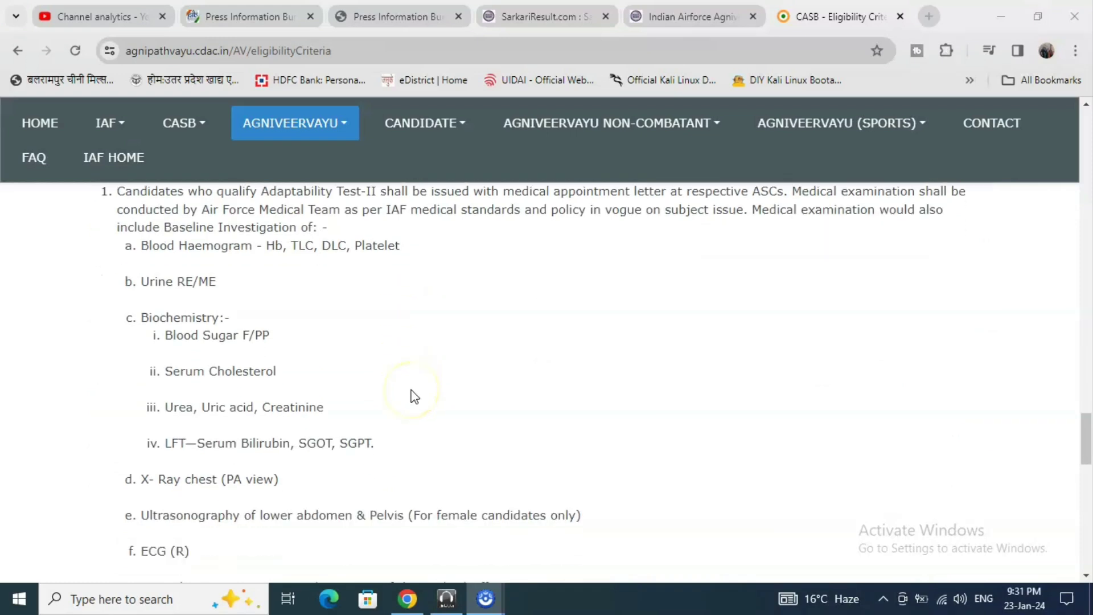
{"action": "scroll", "coordinate": [414, 396], "scroll_direction": "down", "scroll_amount": 1}
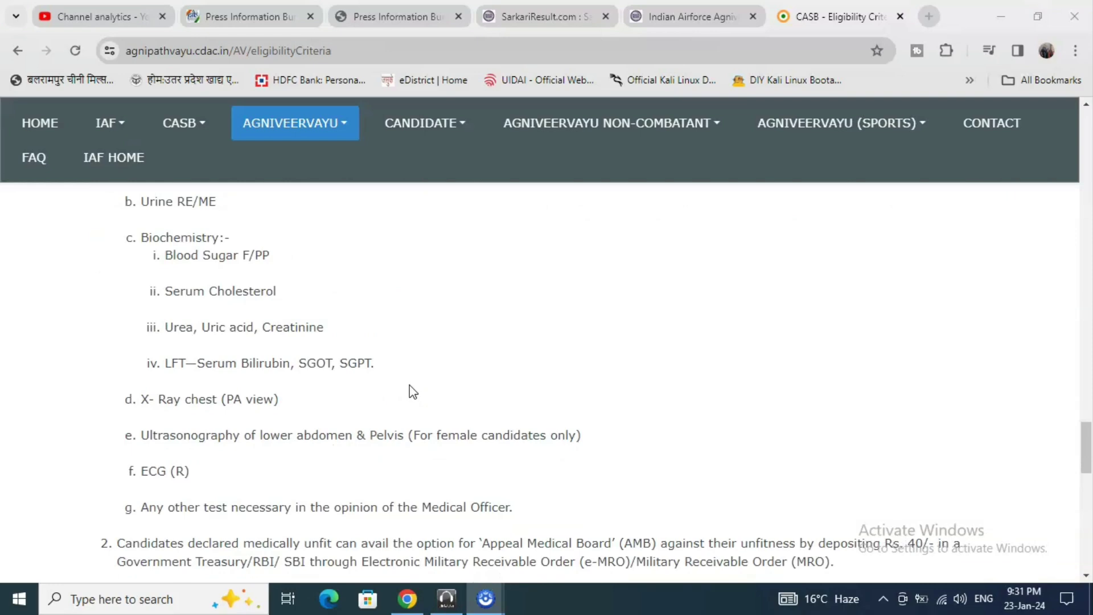
{"action": "scroll", "coordinate": [412, 390], "scroll_direction": "down", "scroll_amount": 2}
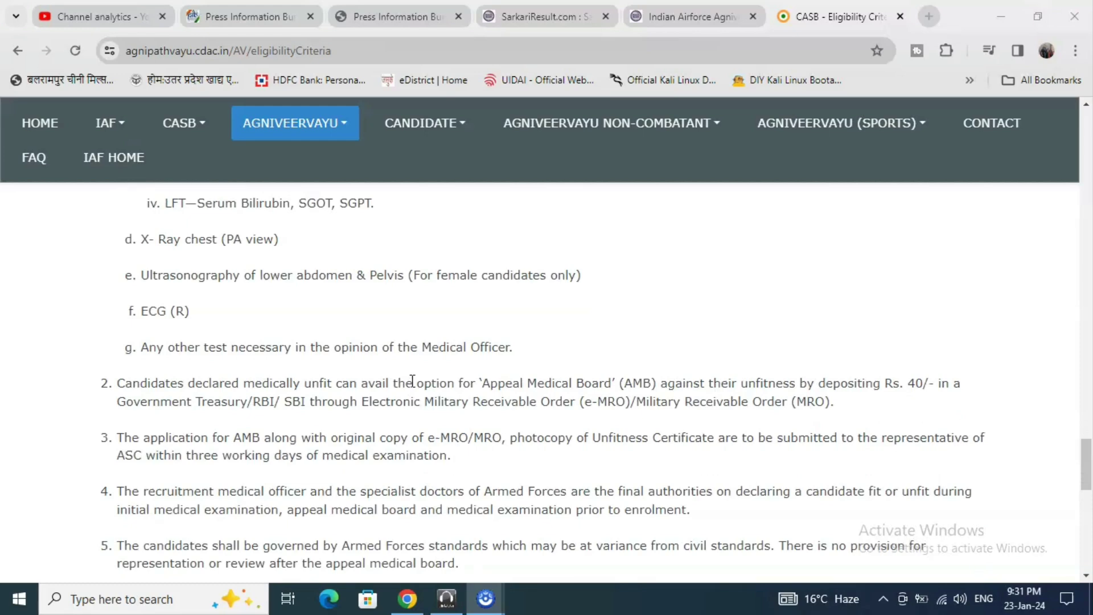
{"action": "scroll", "coordinate": [412, 387], "scroll_direction": "down", "scroll_amount": 1}
{"action": "scroll", "coordinate": [413, 380], "scroll_direction": "down", "scroll_amount": 4}
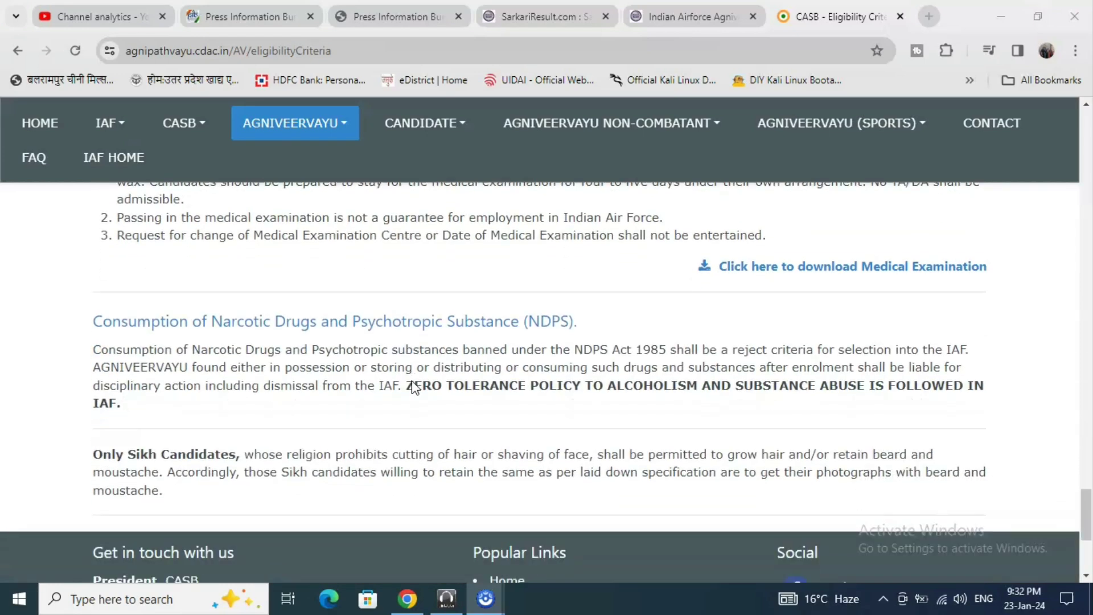
{"action": "scroll", "coordinate": [384, 389], "scroll_direction": "up", "scroll_amount": 5}
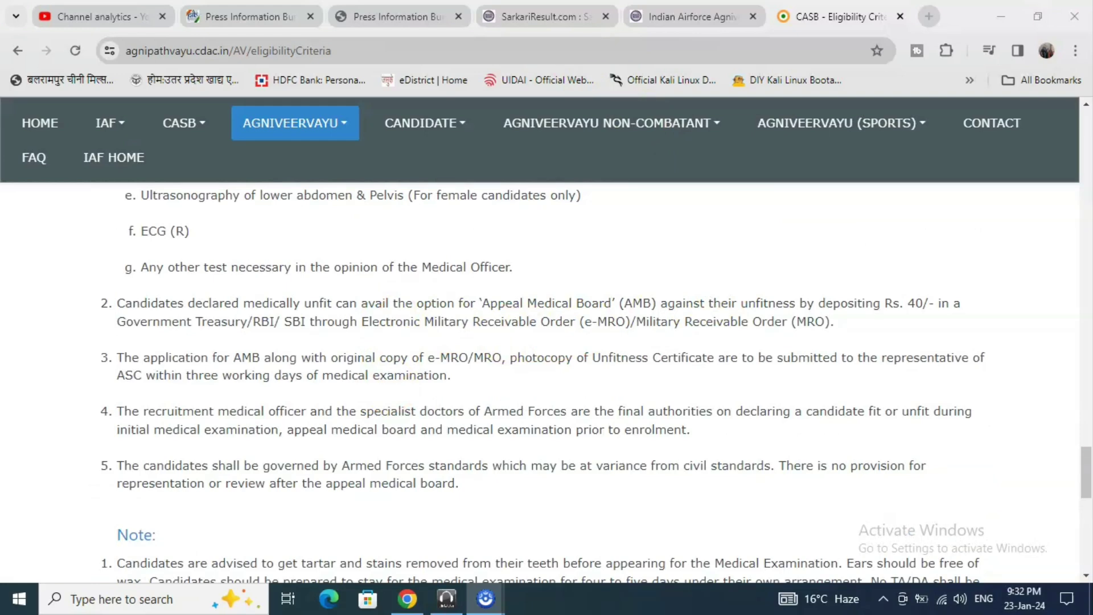
Step: Open the candidate login page for the Agniveervayu intake from the candidate options
{"action": "left_click", "coordinate": [453, 123]}
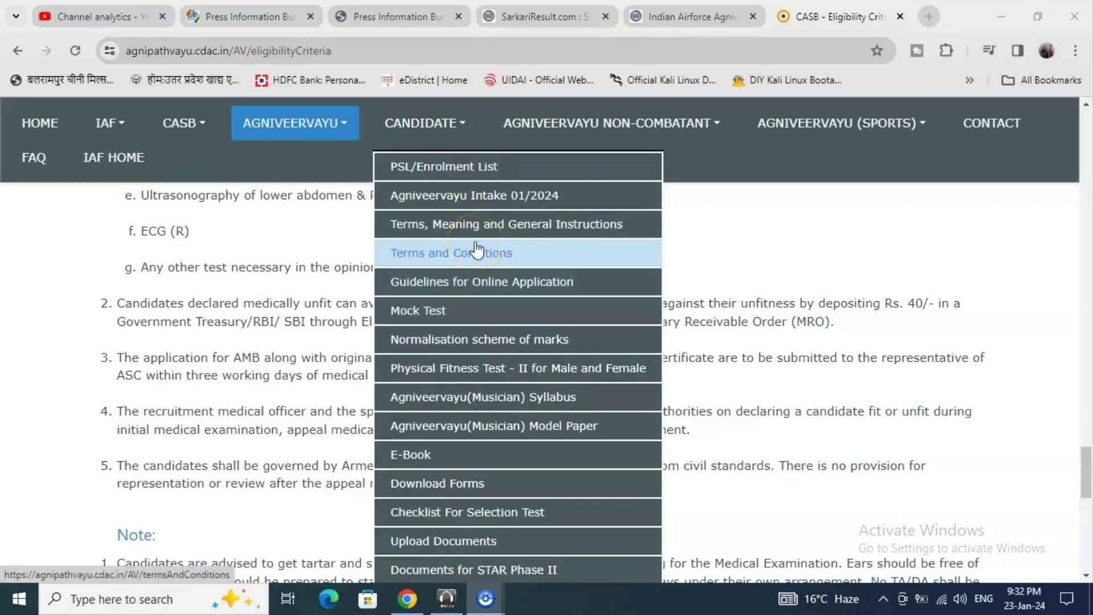
{"action": "left_click", "coordinate": [450, 194]}
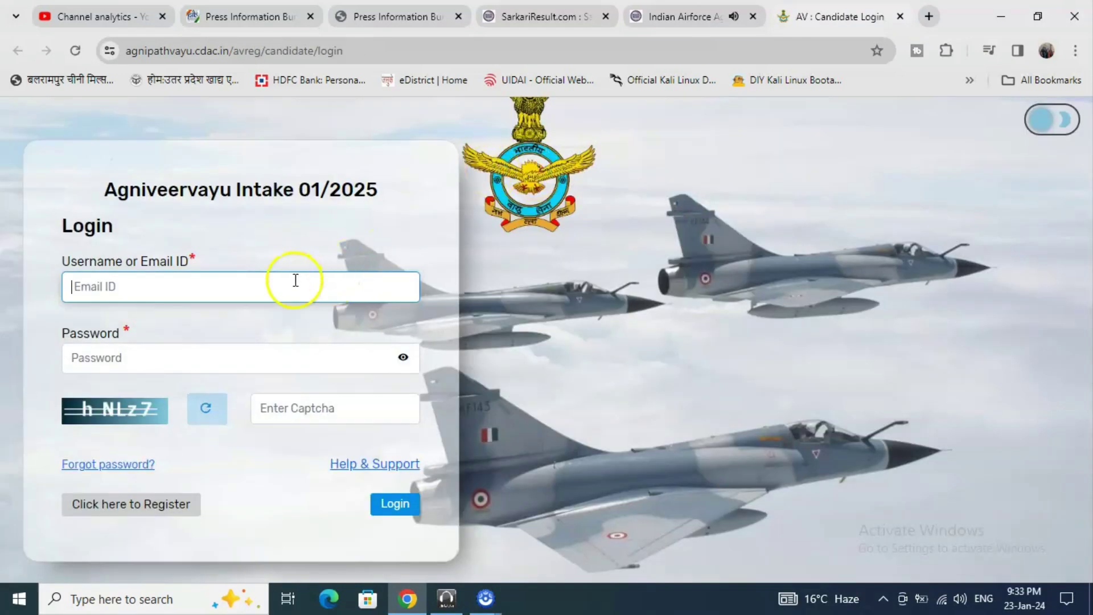
{"action": "left_click", "coordinate": [239, 301]}
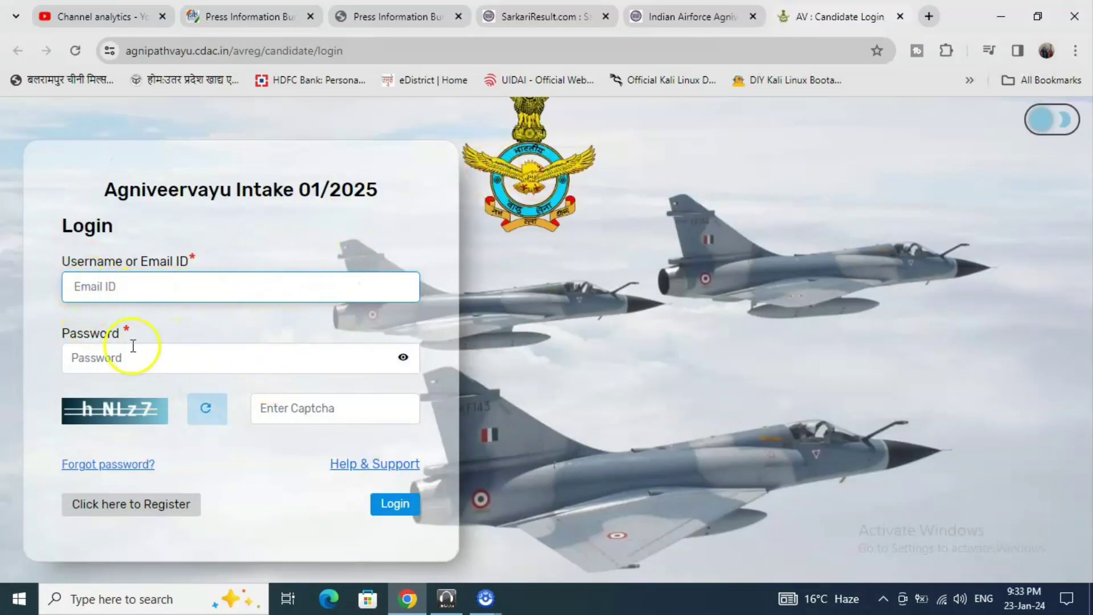
Step: Open the new candidate registration form from the Agniveervayu Intake 01/2025 login page
{"action": "mouse_move", "coordinate": [59, 303]}
{"action": "left_mouse_down"}
{"action": "mouse_move", "coordinate": [156, 267]}
{"action": "mouse_move", "coordinate": [162, 254]}
{"action": "left_mouse_up"}
{"action": "mouse_move", "coordinate": [45, 324]}
{"action": "left_mouse_down"}
{"action": "mouse_move", "coordinate": [71, 347]}
{"action": "mouse_move", "coordinate": [201, 376]}
{"action": "left_mouse_up"}
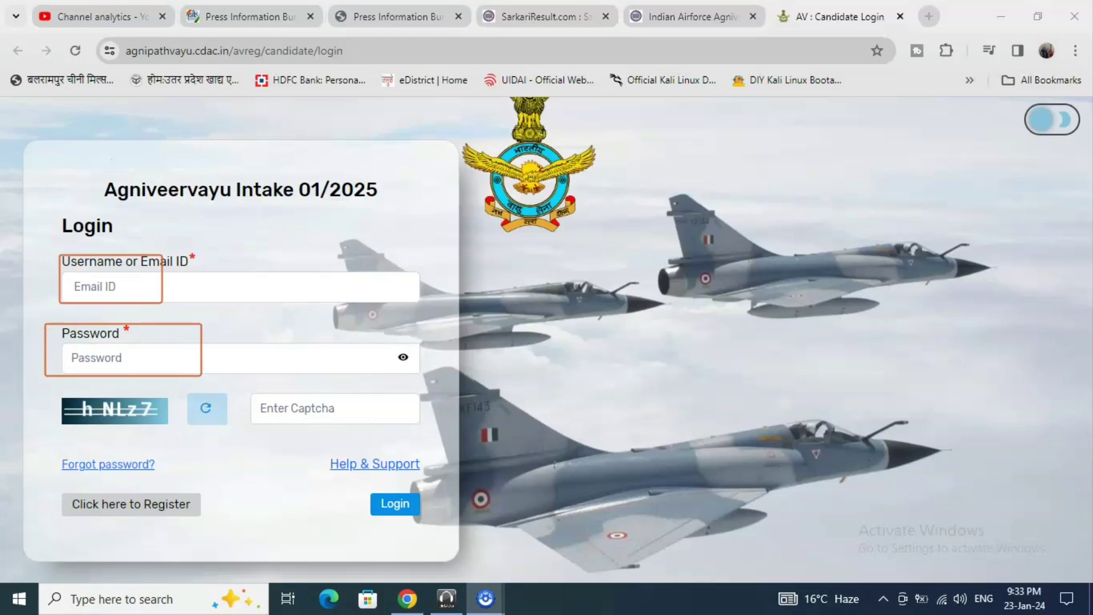
{"action": "left_click_drag", "start_coordinate": [50, 489], "coordinate": [213, 523]}
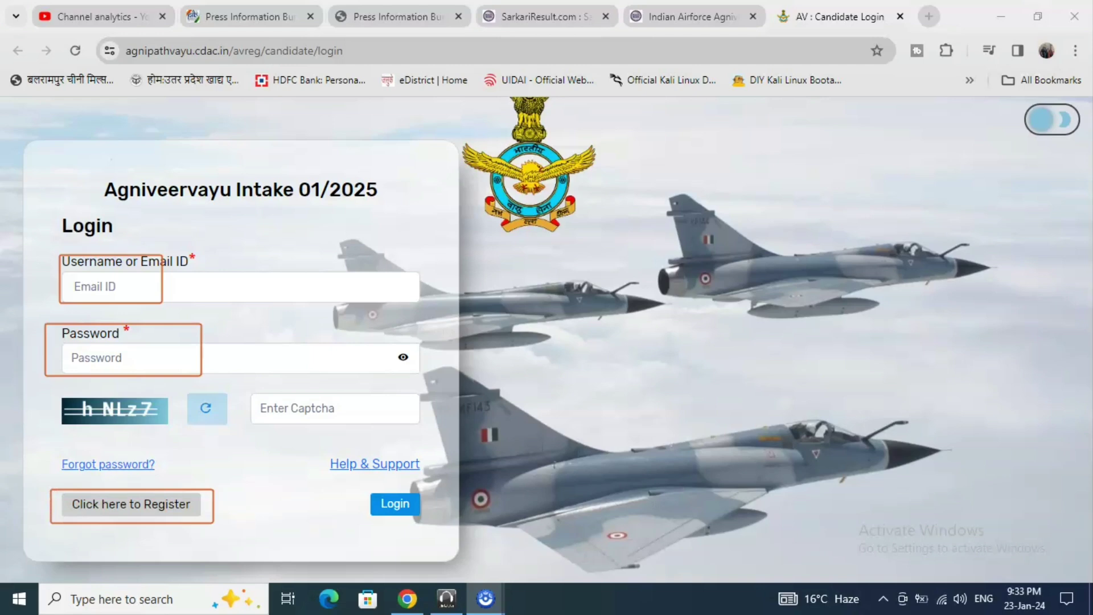
{"action": "key", "text": "Escape"}
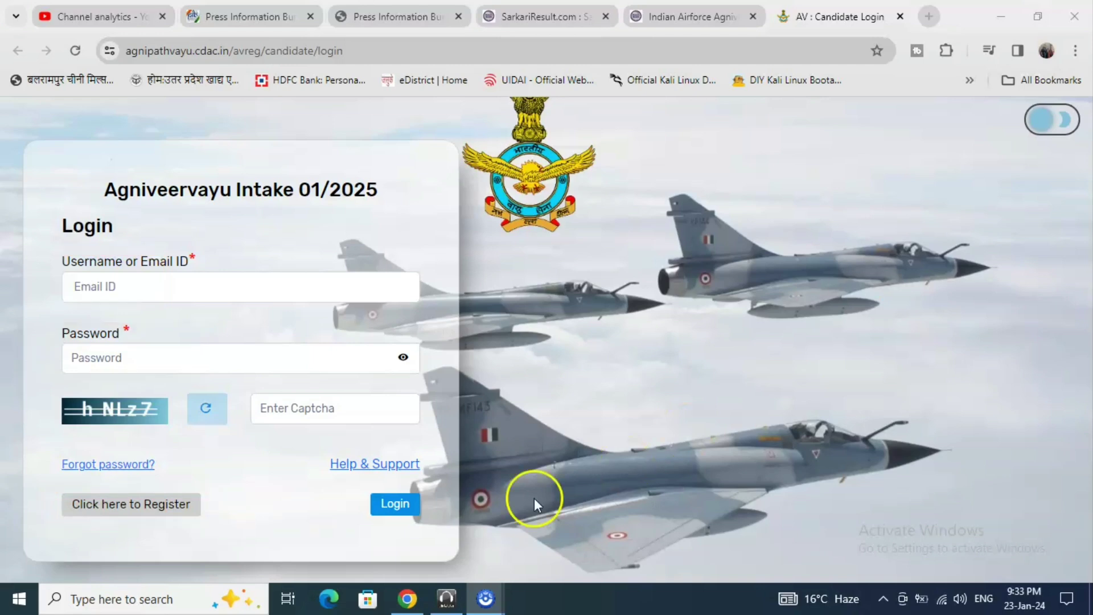
{"action": "left_click", "coordinate": [113, 512]}
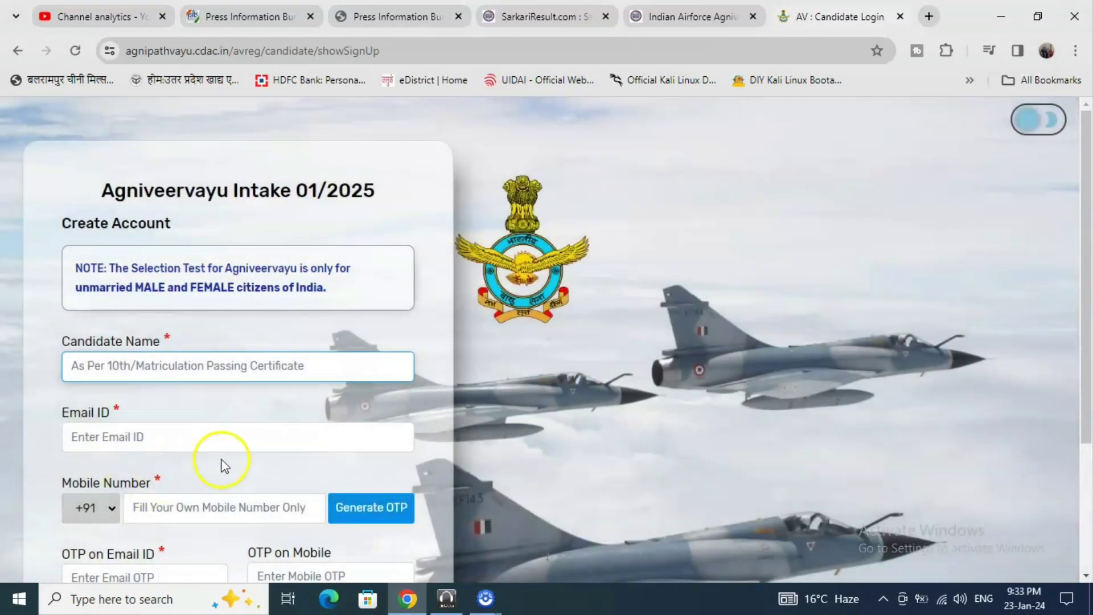
Step: Review the account creation form's name, e-mail, mobile, OTP and captcha fields, plus the password field of the login form
{"action": "scroll", "coordinate": [262, 460], "scroll_direction": "down", "scroll_amount": 3}
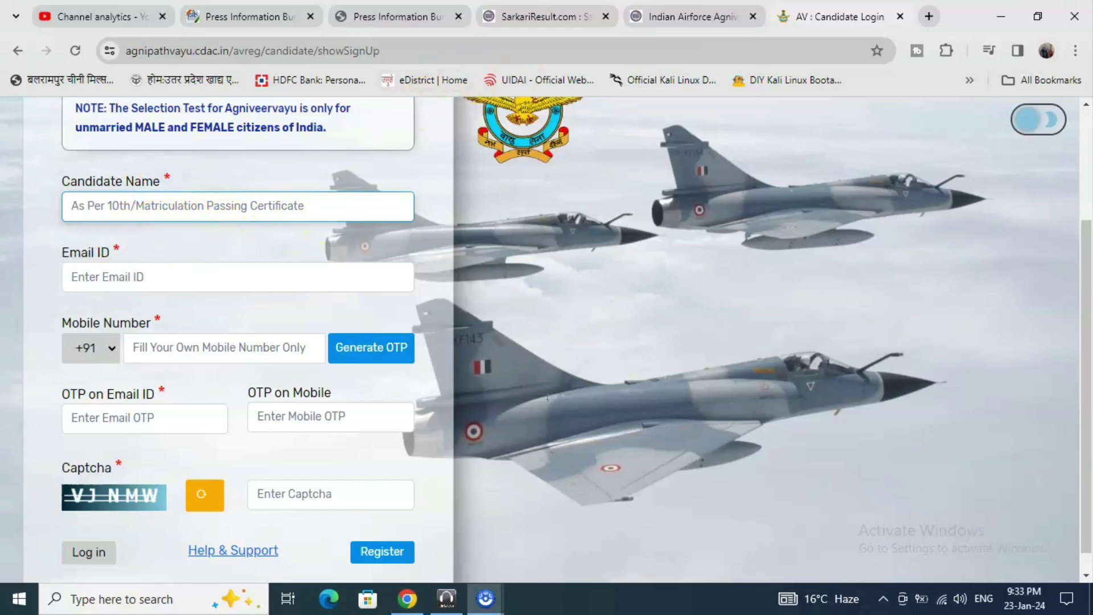
{"action": "left_click_drag", "start_coordinate": [60, 190], "coordinate": [153, 225]}
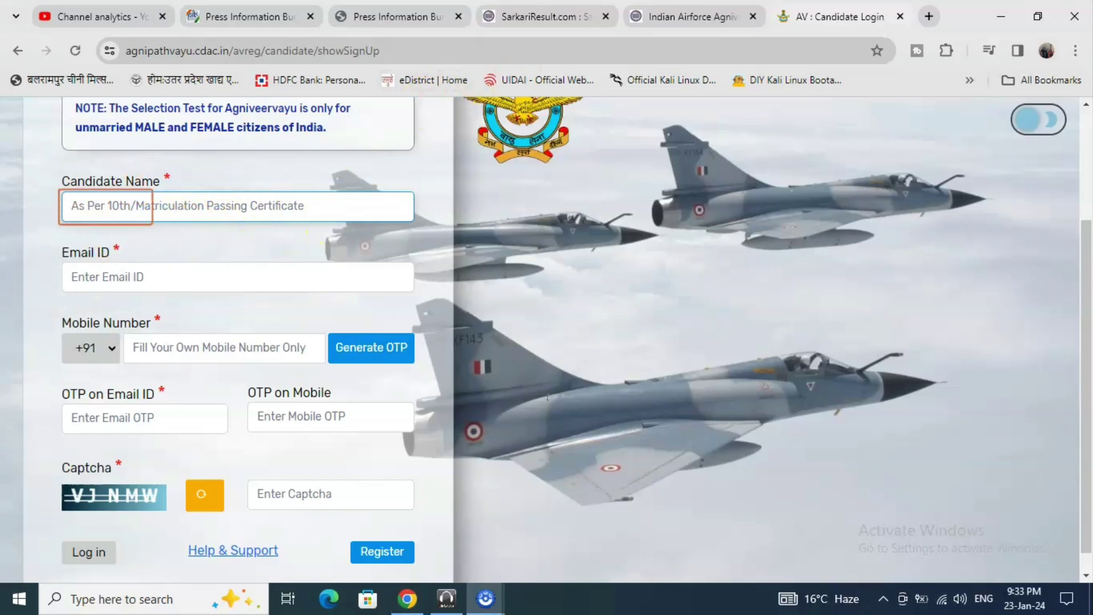
{"action": "left_click_drag", "start_coordinate": [55, 244], "coordinate": [198, 291]}
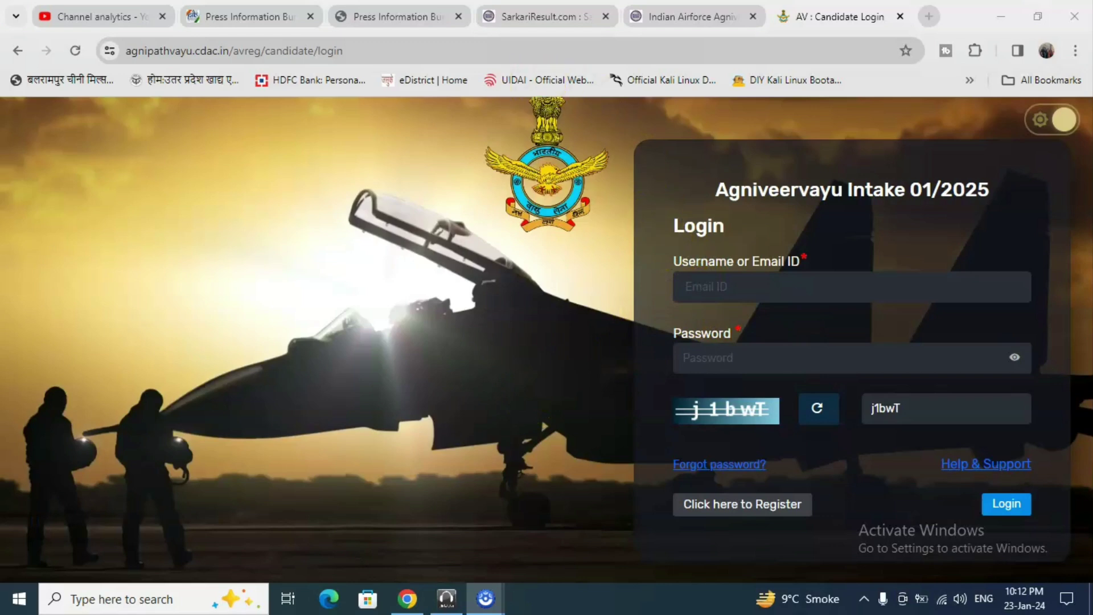
{"action": "left_click_drag", "start_coordinate": [659, 318], "coordinate": [1041, 387]}
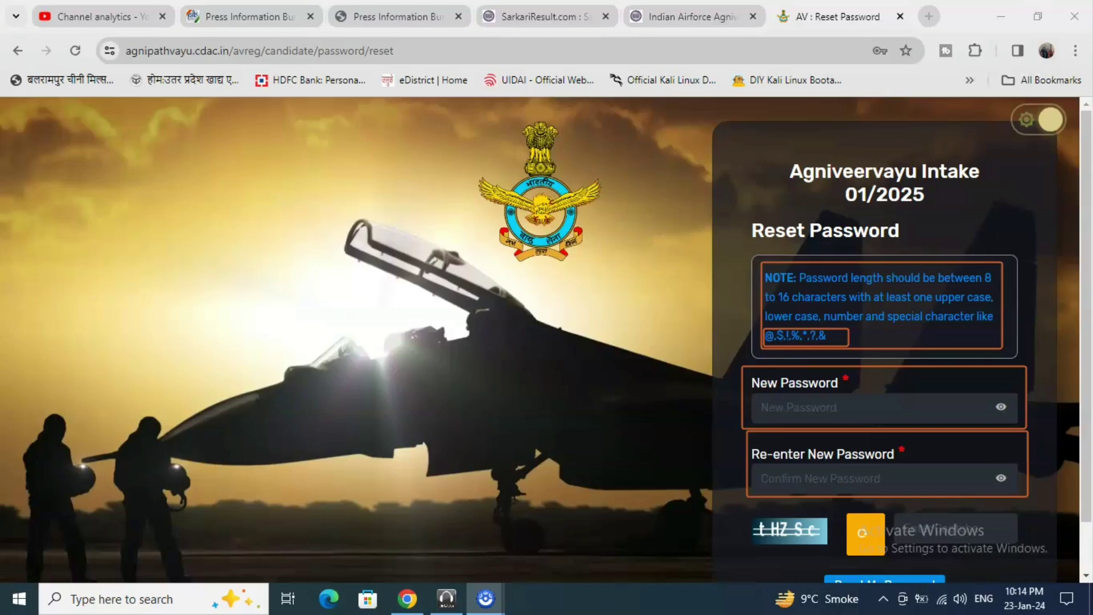
Step: Complete the Reset Password form through its captcha and acknowledge the reset message
{"action": "scroll", "coordinate": [1036, 392], "scroll_direction": "down", "scroll_amount": 1}
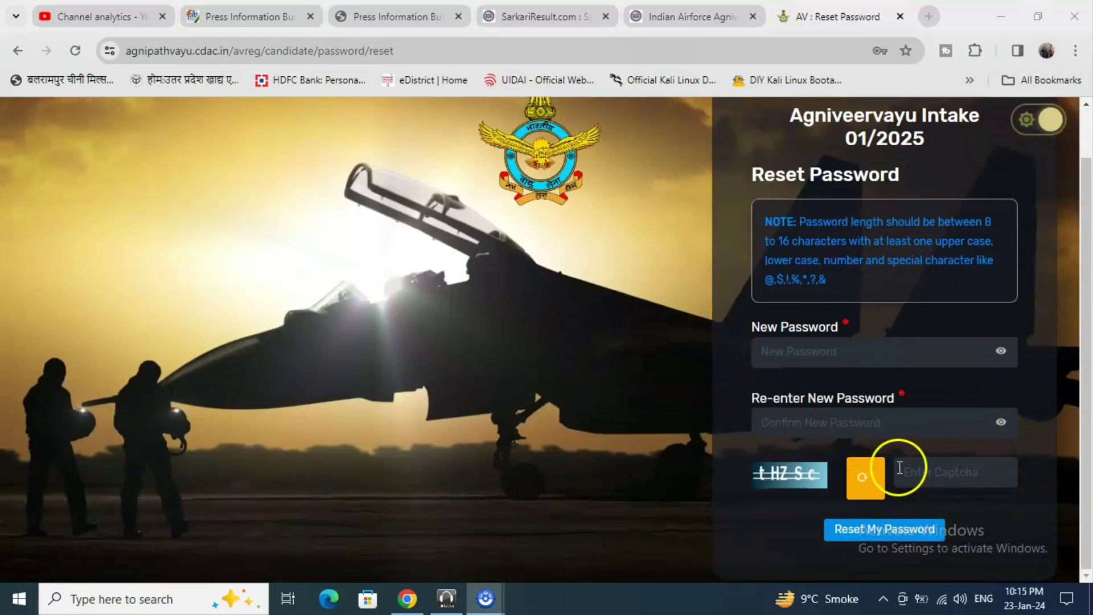
{"action": "left_click", "coordinate": [921, 455]}
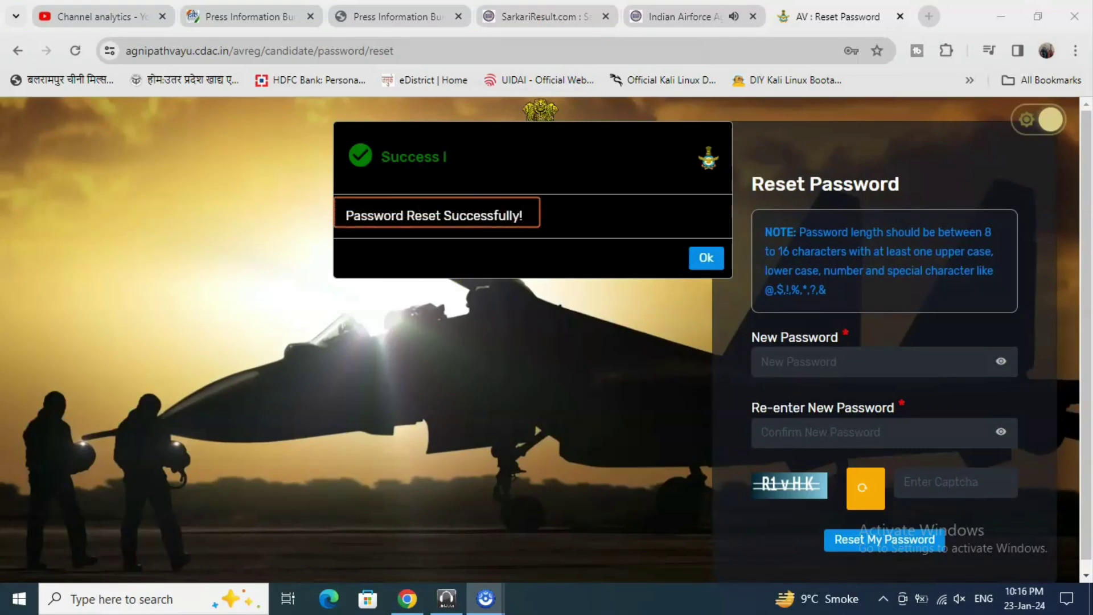
{"action": "left_click", "coordinate": [706, 257]}
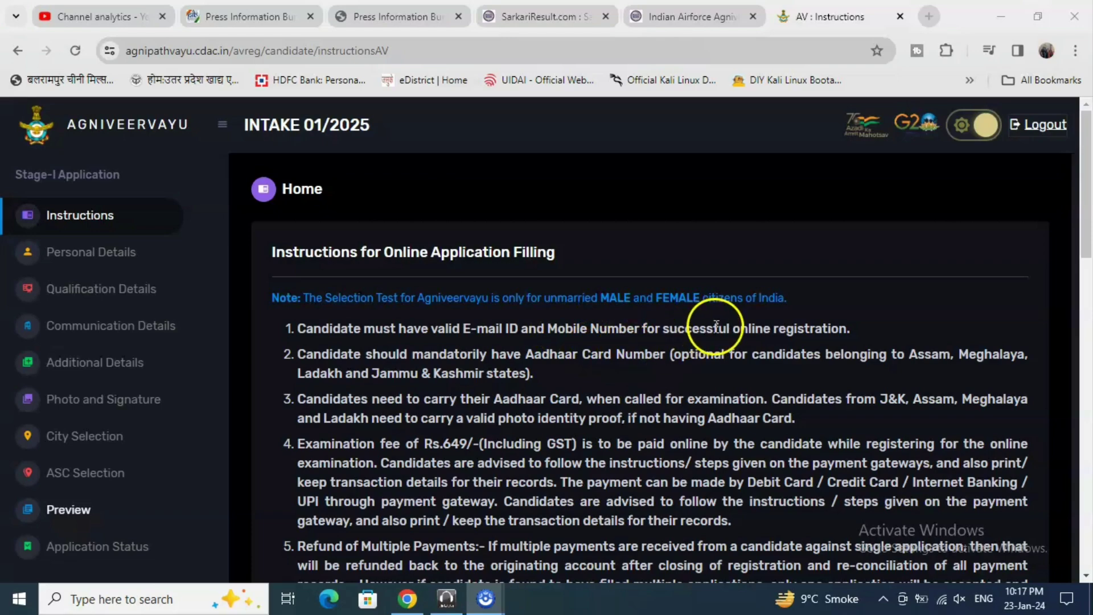
Step: Read the online application instructions, covering the exam fee, refunds, required documents by subject group, photograph rules and signature images
{"action": "scroll", "coordinate": [699, 356], "scroll_direction": "down", "scroll_amount": 5}
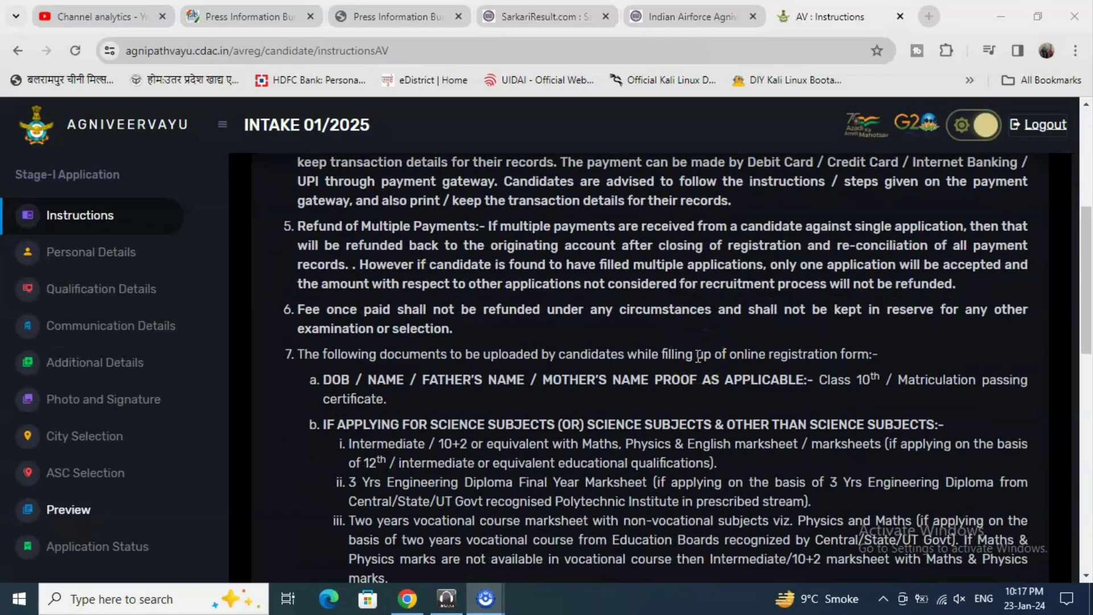
{"action": "scroll", "coordinate": [699, 356], "scroll_direction": "down", "scroll_amount": 1}
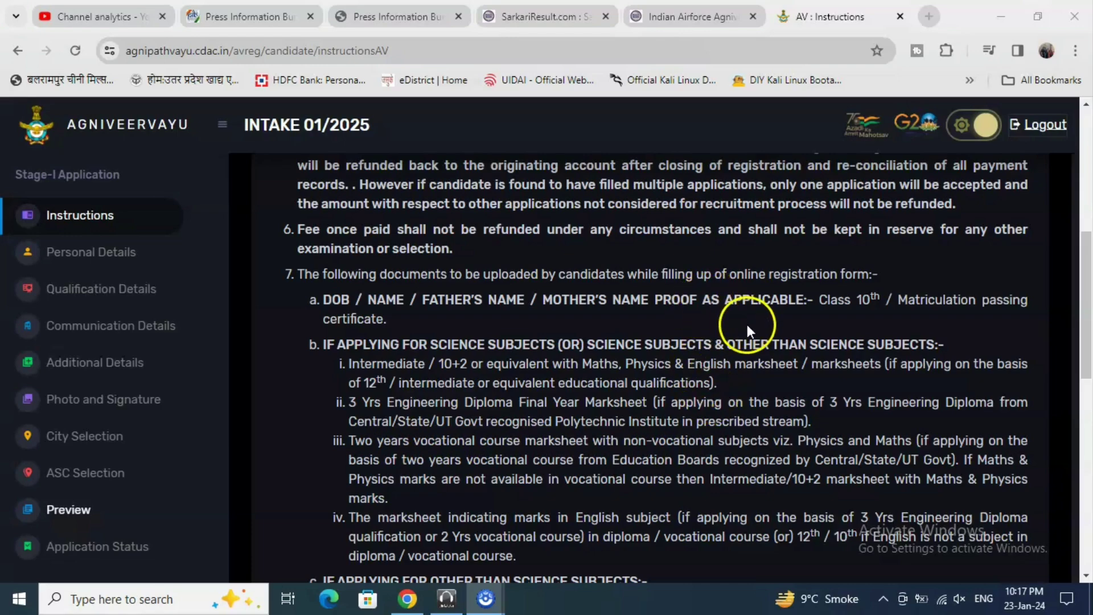
{"action": "scroll", "coordinate": [748, 330], "scroll_direction": "down", "scroll_amount": 10}
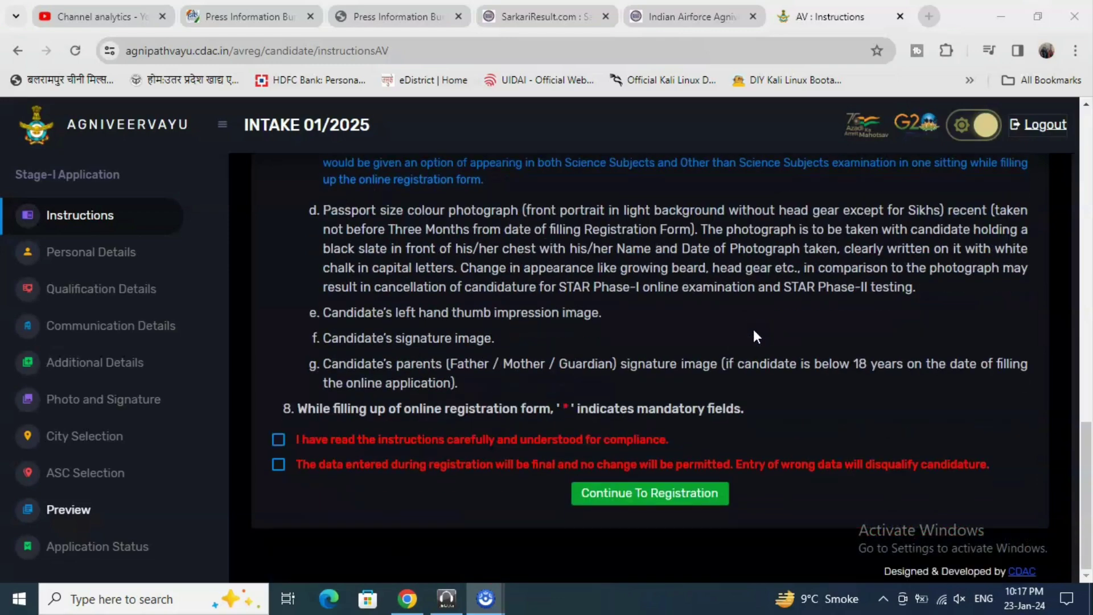
{"action": "scroll", "coordinate": [761, 333], "scroll_direction": "up", "scroll_amount": 10}
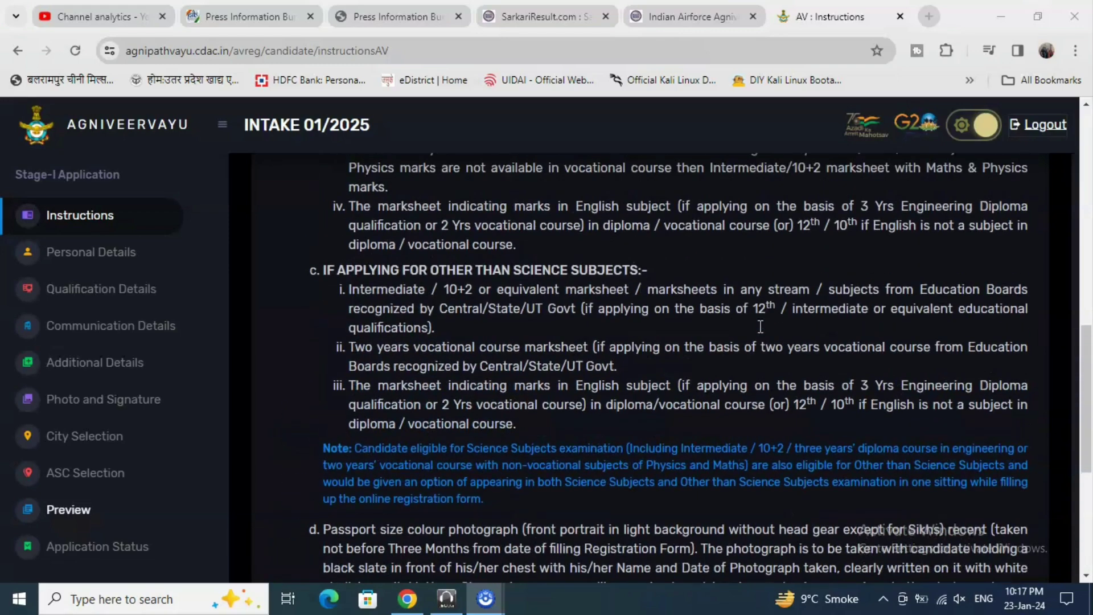
{"action": "scroll", "coordinate": [764, 323], "scroll_direction": "up", "scroll_amount": 1}
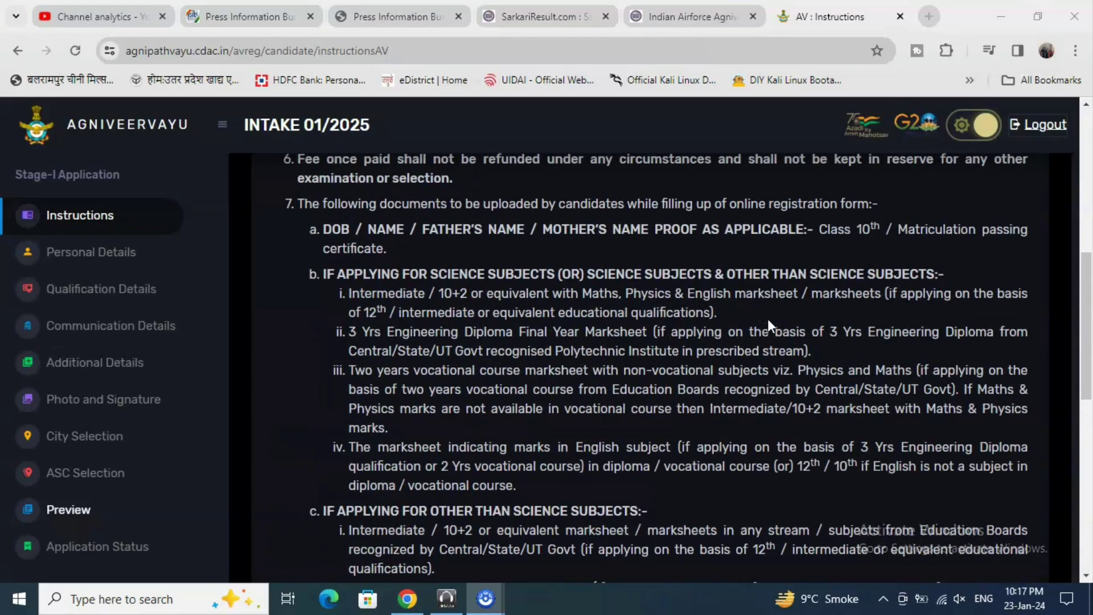
{"action": "scroll", "coordinate": [769, 317], "scroll_direction": "up", "scroll_amount": 3}
{"action": "left_click", "coordinate": [800, 363]}
{"action": "scroll", "coordinate": [800, 363], "scroll_direction": "down", "scroll_amount": 11}
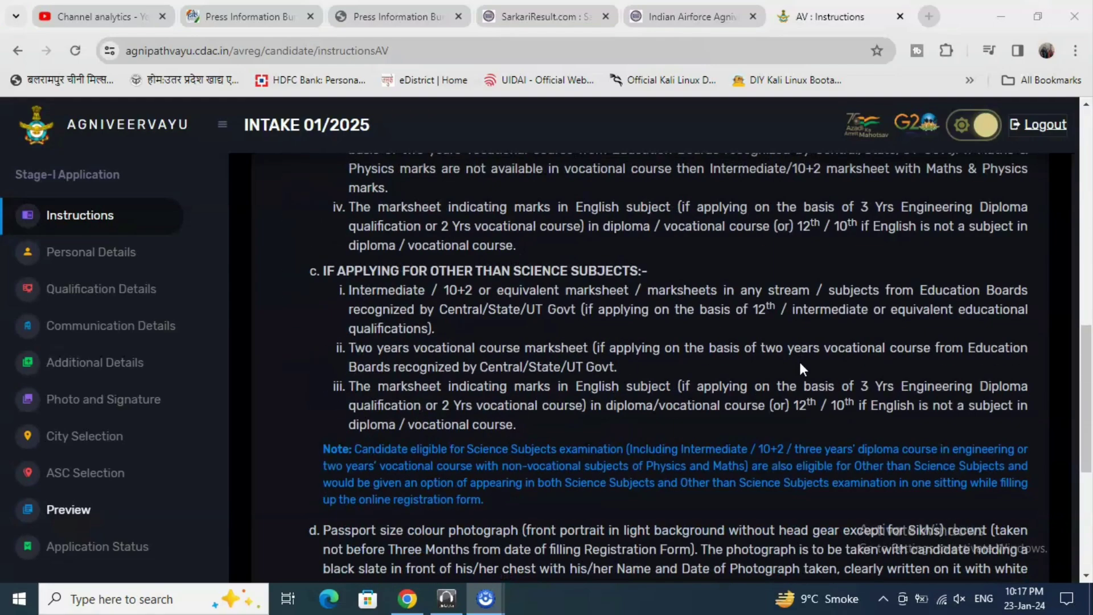
{"action": "scroll", "coordinate": [802, 363], "scroll_direction": "down", "scroll_amount": 2}
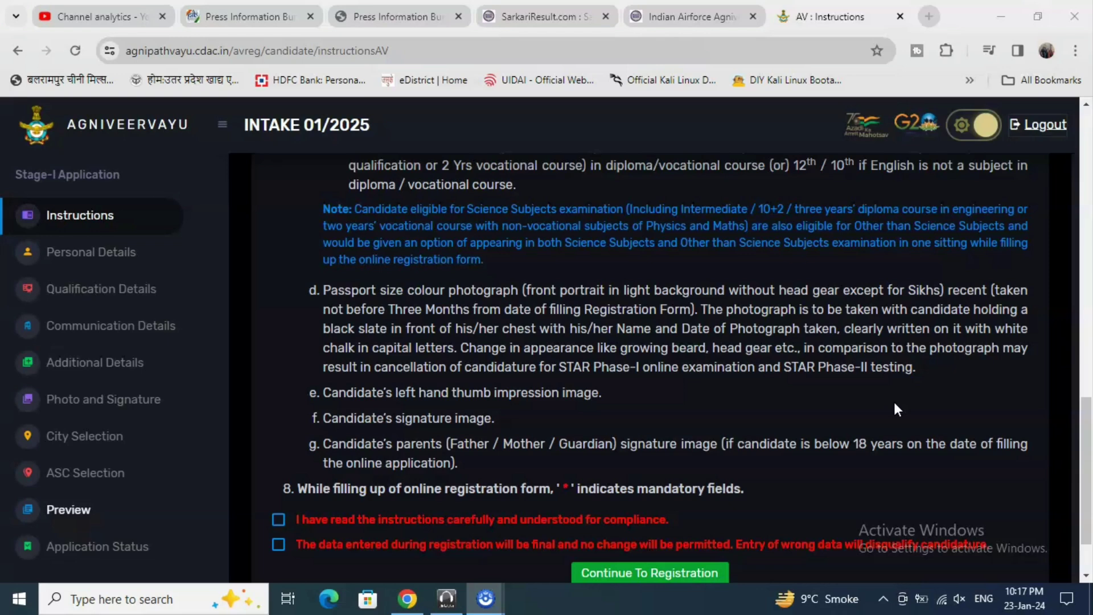
{"action": "scroll", "coordinate": [535, 483], "scroll_direction": "down", "scroll_amount": 3}
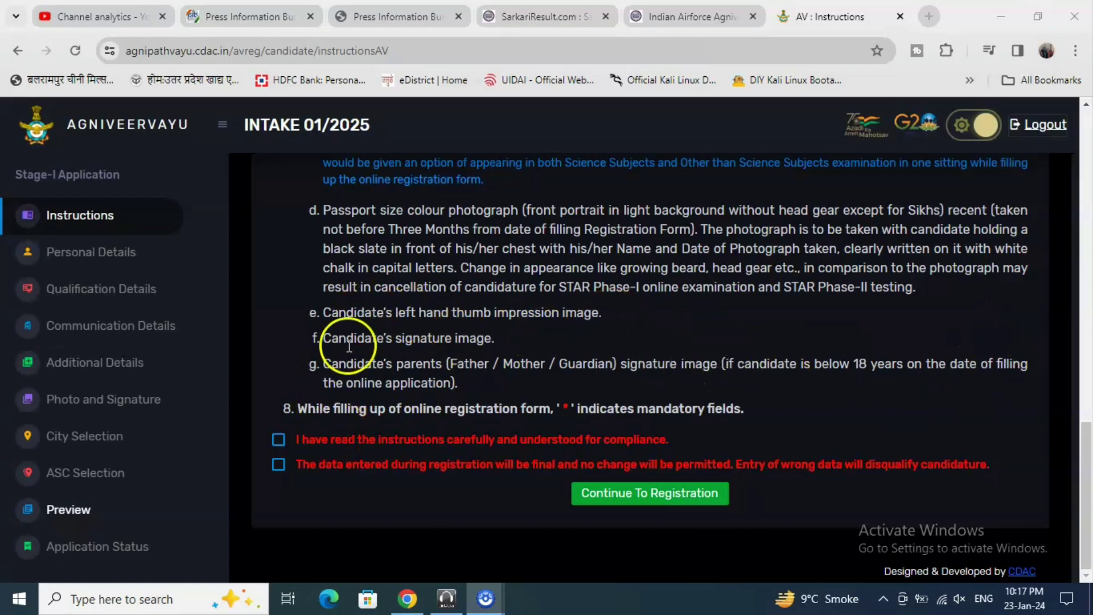
{"action": "scroll", "coordinate": [376, 340], "scroll_direction": "up", "scroll_amount": 5}
{"action": "scroll", "coordinate": [376, 340], "scroll_direction": "down", "scroll_amount": 5}
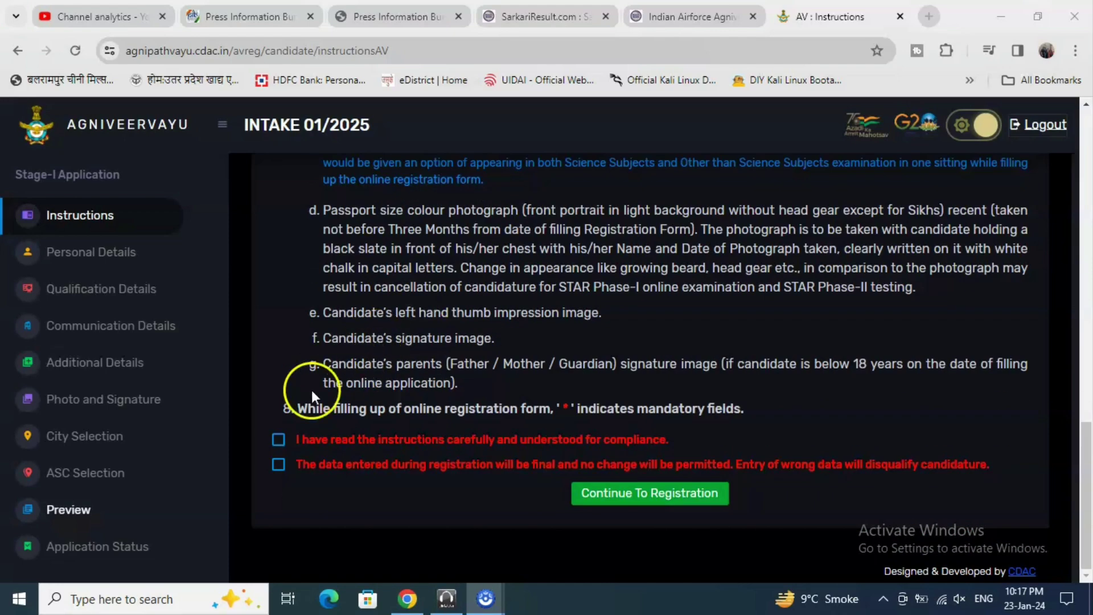
Step: Accept both declarations under the instructions, try to continue to registration, and dismiss the session alert
{"action": "left_click", "coordinate": [278, 440]}
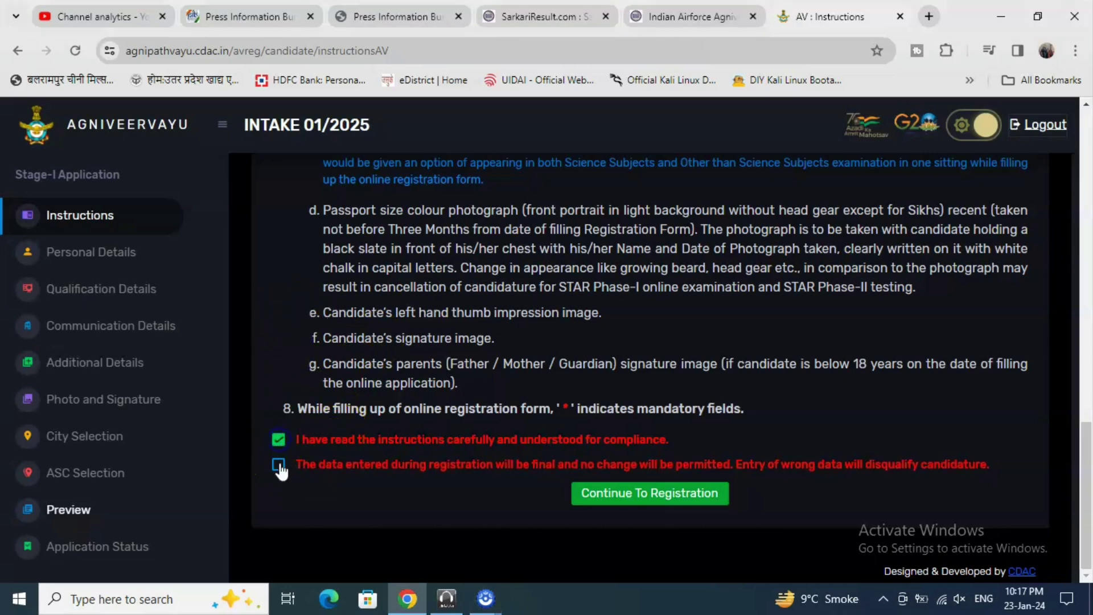
{"action": "left_click", "coordinate": [278, 464]}
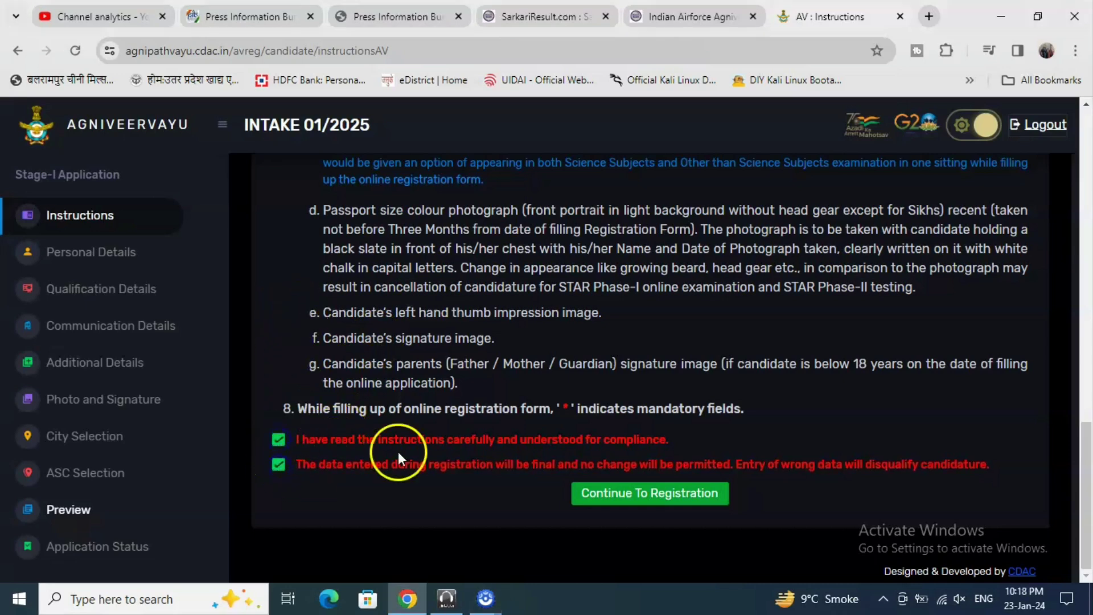
{"action": "left_click", "coordinate": [627, 495]}
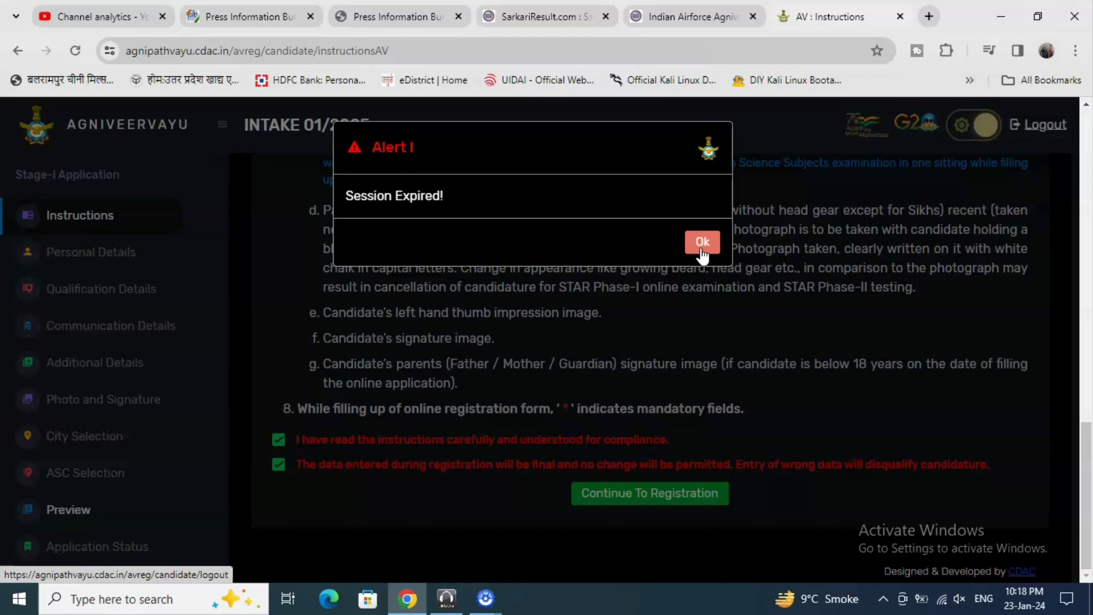
{"action": "left_click", "coordinate": [702, 242]}
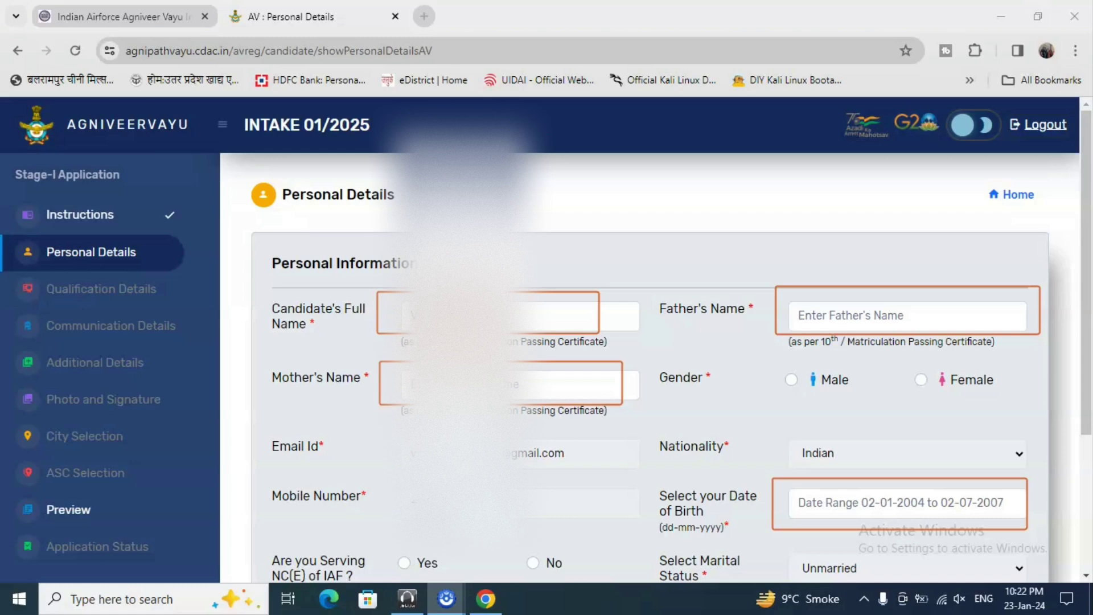
Step: Look over the personal details form and the three education qualification options
{"action": "left_click_drag", "start_coordinate": [1087, 299], "coordinate": [1087, 432]}
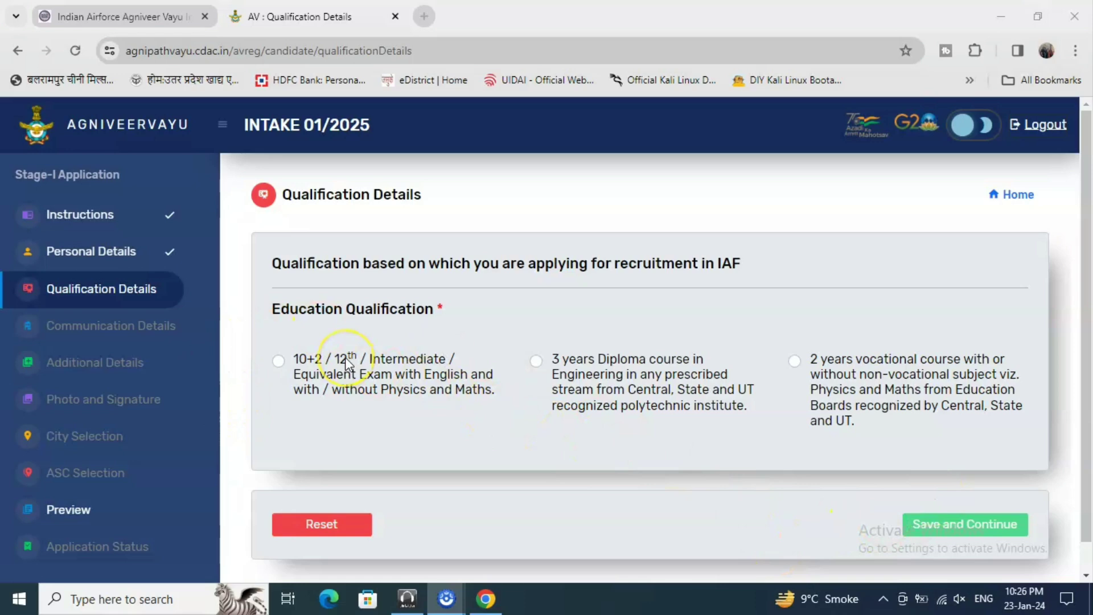
{"action": "left_click", "coordinate": [435, 415]}
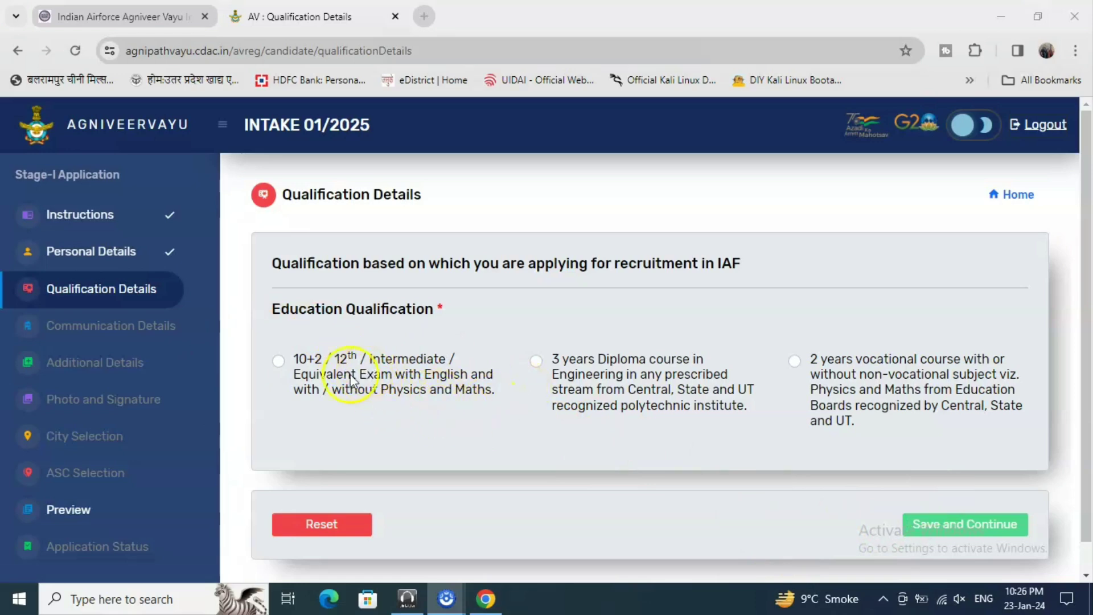
{"action": "scroll", "coordinate": [325, 357], "scroll_direction": "down", "scroll_amount": 1}
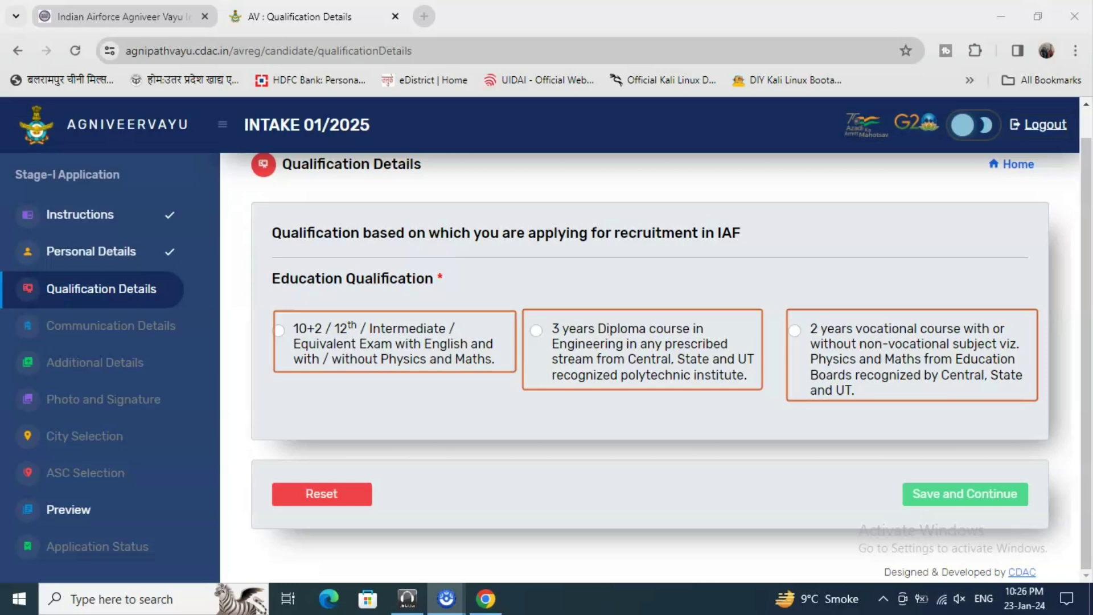
Step: Choose the 10+2 / 12th / Intermediate qualification and answer Yes to passing with at least 50% in aggregate and in English
{"action": "left_click", "coordinate": [279, 330]}
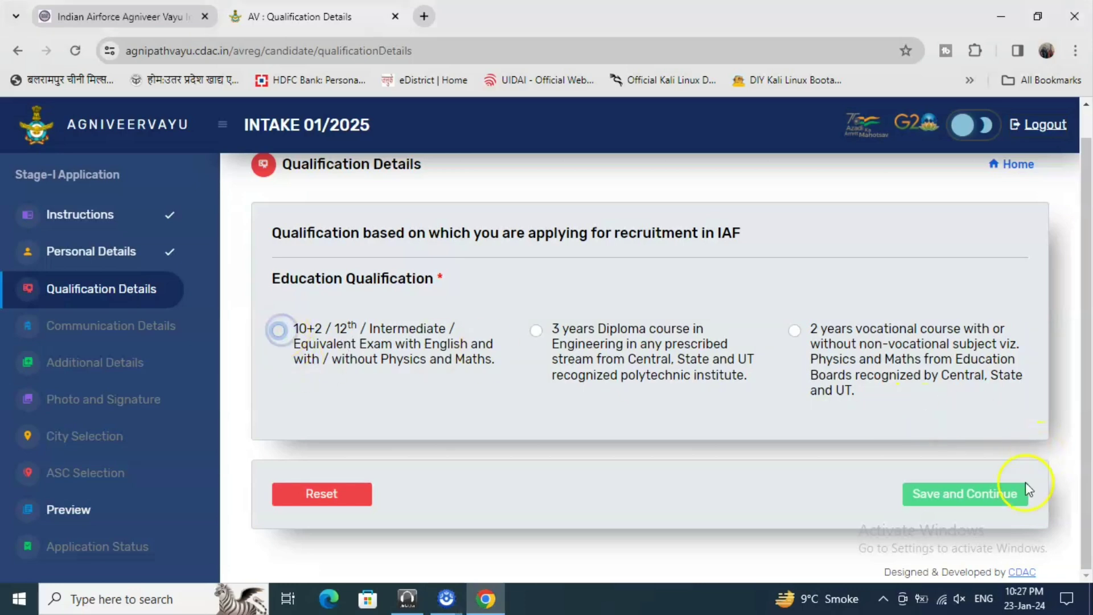
{"action": "scroll", "coordinate": [610, 532], "scroll_direction": "down", "scroll_amount": 1}
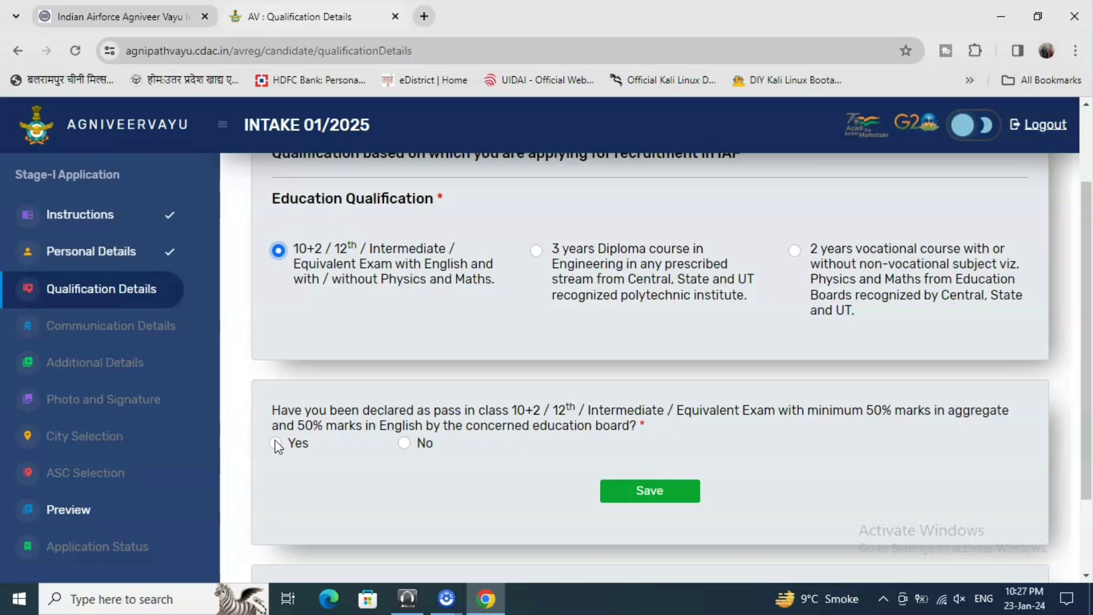
{"action": "left_click", "coordinate": [276, 443]}
Step: Answer Yes to passing Physics / Maths and set the Intermediate stream to Science
{"action": "scroll", "coordinate": [632, 503], "scroll_direction": "down", "scroll_amount": 1}
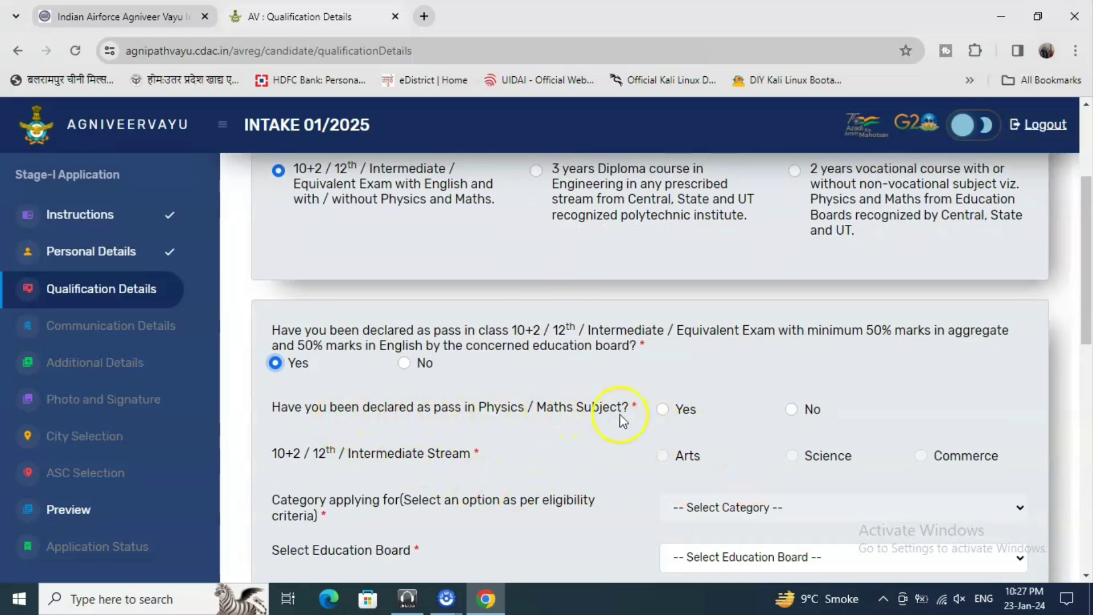
{"action": "left_click", "coordinate": [663, 409]}
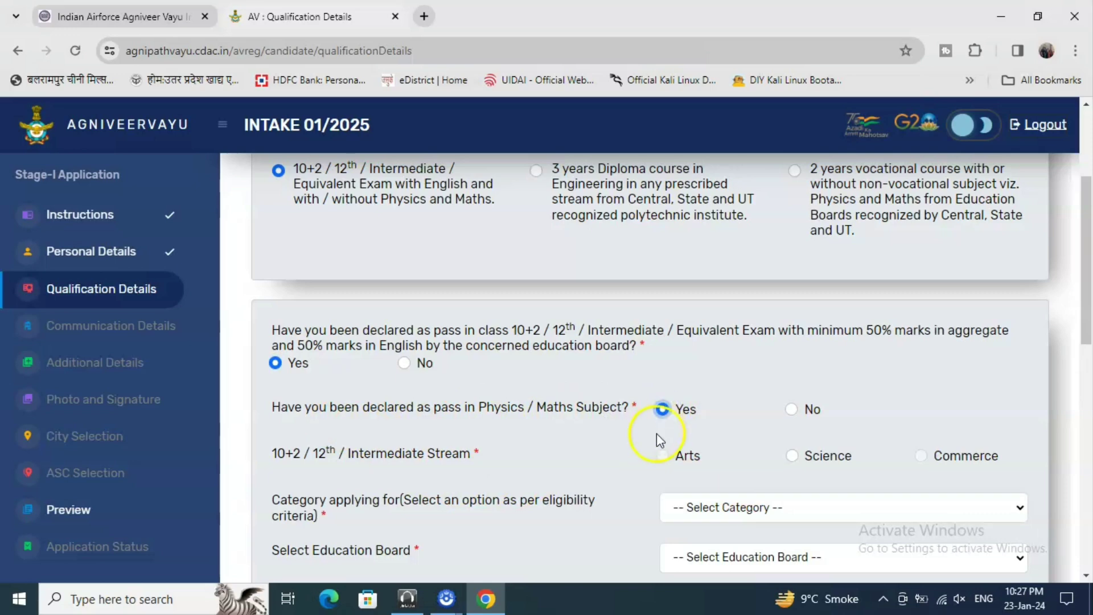
{"action": "scroll", "coordinate": [658, 439], "scroll_direction": "down", "scroll_amount": 1}
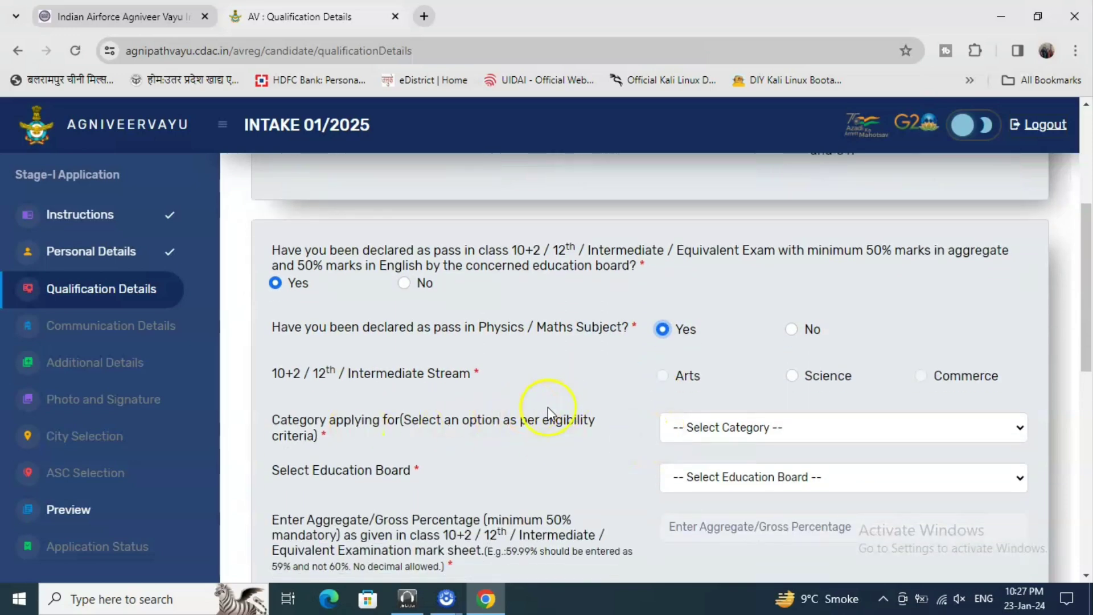
{"action": "left_click", "coordinate": [793, 377]}
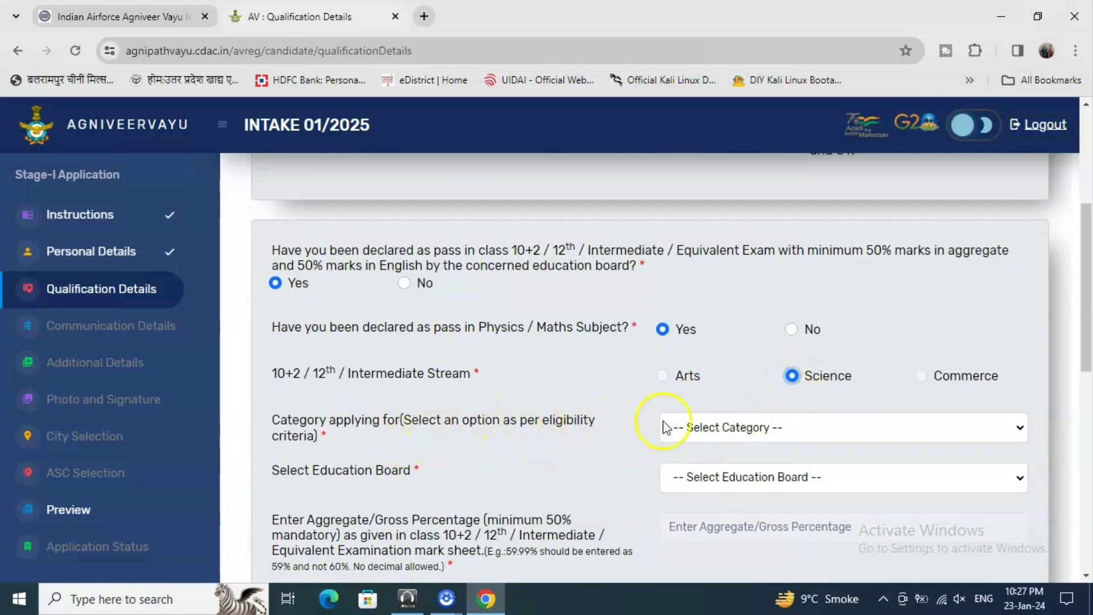
Step: Set the category applied for to Science Subjects
{"action": "left_click", "coordinate": [714, 428]}
{"action": "scroll", "coordinate": [719, 442], "scroll_direction": "down", "scroll_amount": 1}
{"action": "left_click", "coordinate": [724, 345]}
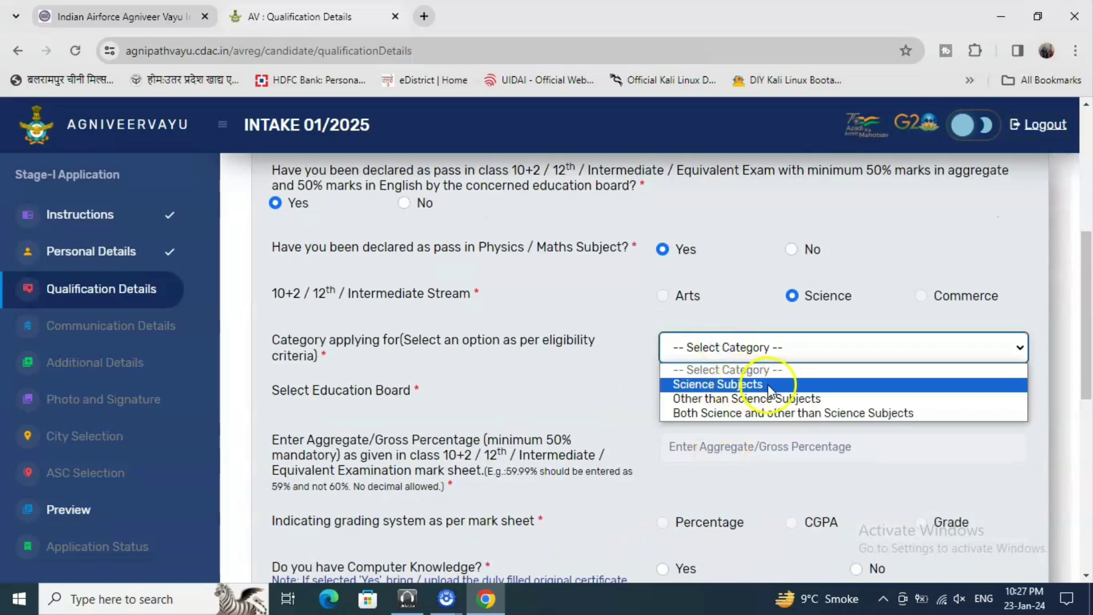
{"action": "left_click", "coordinate": [727, 383]}
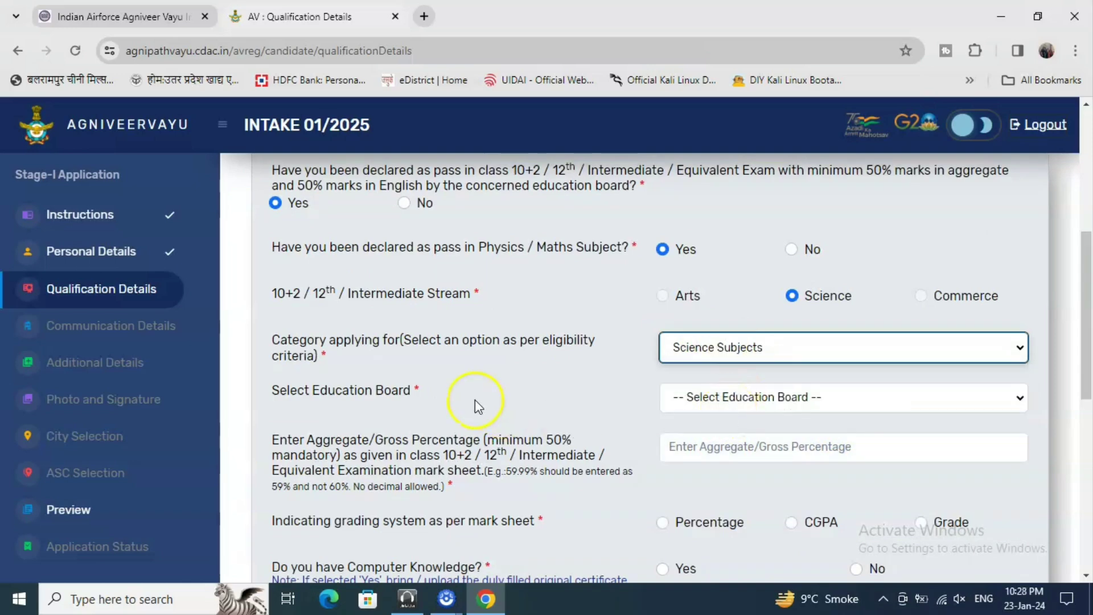
Step: Set the education board to Board of High School and Intermediate Education, Uttar Pradesh, Prayagraj
{"action": "left_click", "coordinate": [763, 397]}
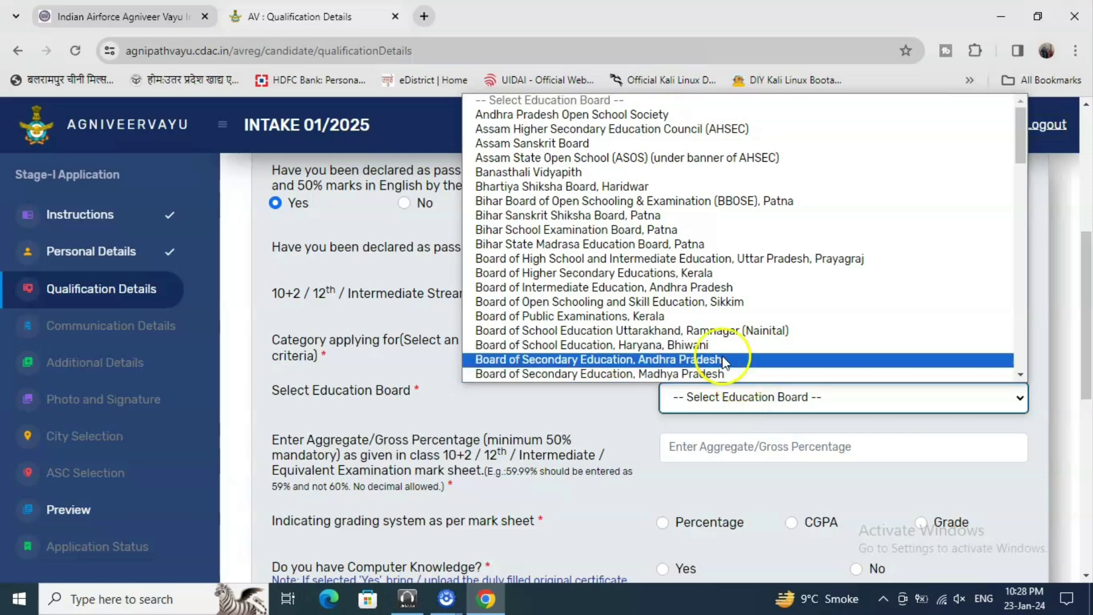
{"action": "scroll", "coordinate": [665, 302], "scroll_direction": "down", "scroll_amount": 3}
{"action": "scroll", "coordinate": [665, 300], "scroll_direction": "down", "scroll_amount": 1}
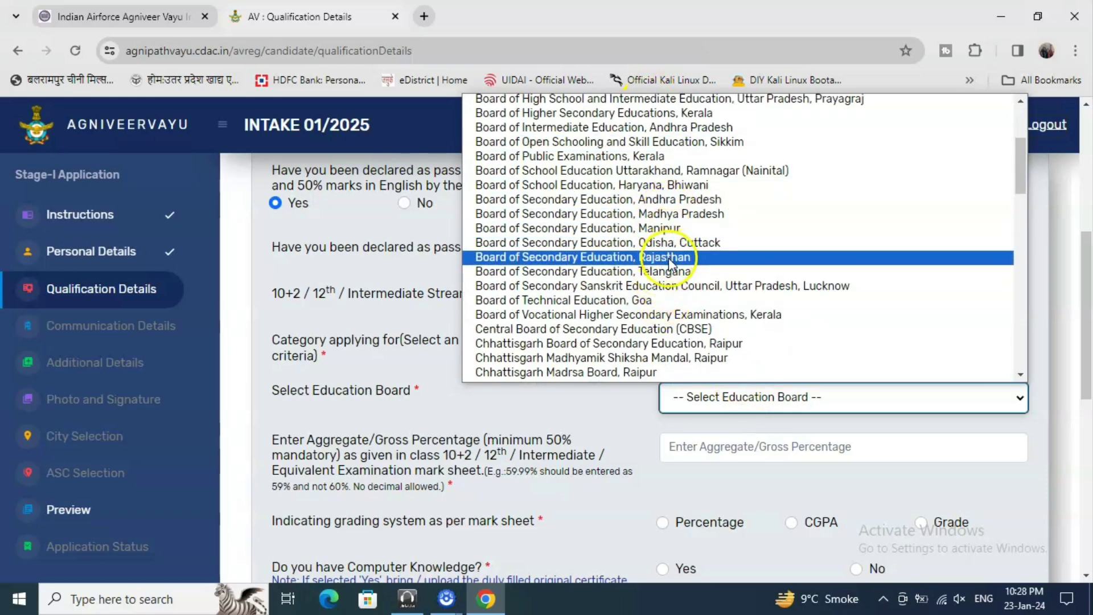
{"action": "scroll", "coordinate": [669, 239], "scroll_direction": "up", "scroll_amount": 4}
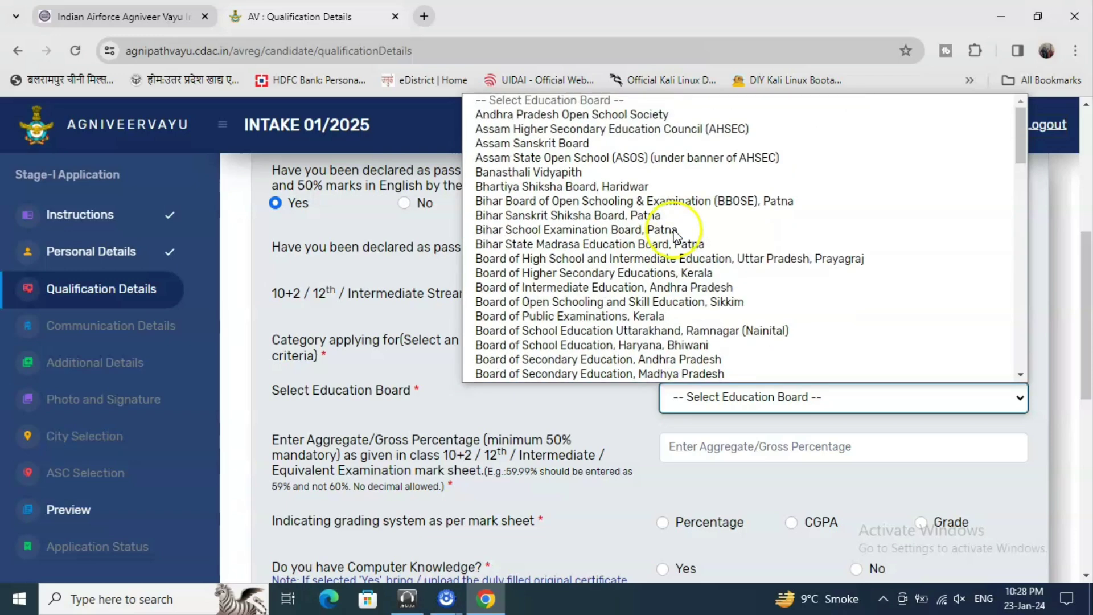
{"action": "left_click", "coordinate": [774, 258]}
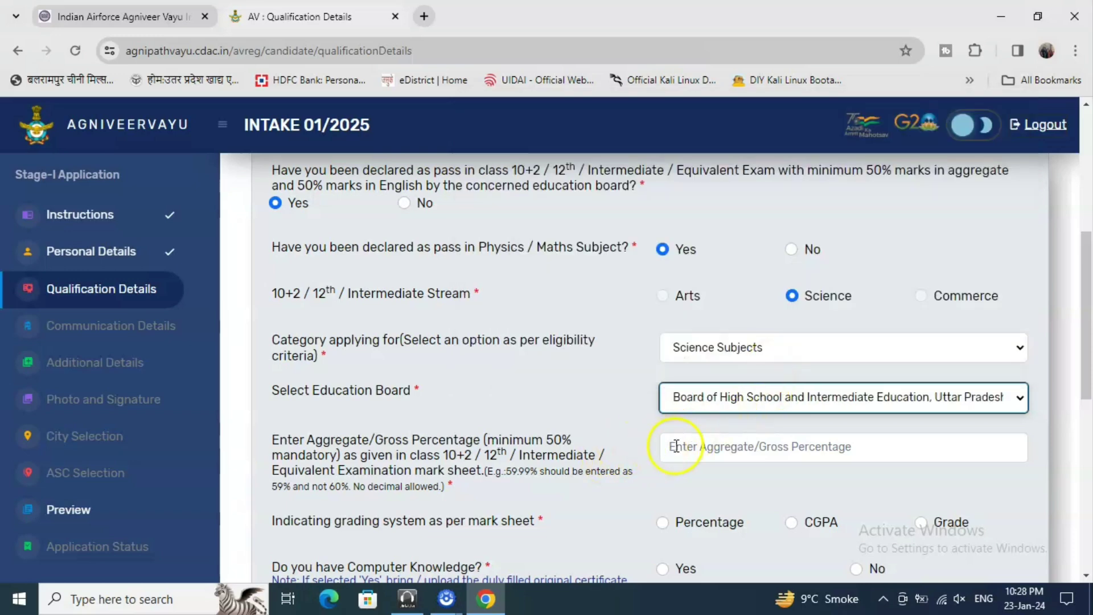
Step: Set the grading system indicated on the 10+2 mark sheet to Percentage
{"action": "left_click", "coordinate": [461, 443]}
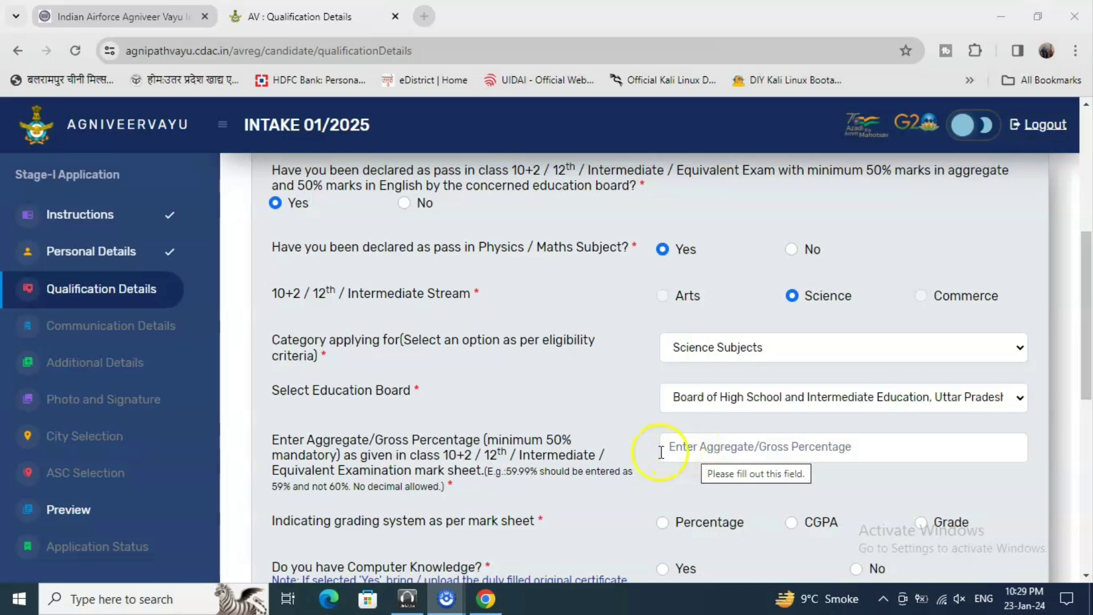
{"action": "scroll", "coordinate": [707, 448], "scroll_direction": "down", "scroll_amount": 2}
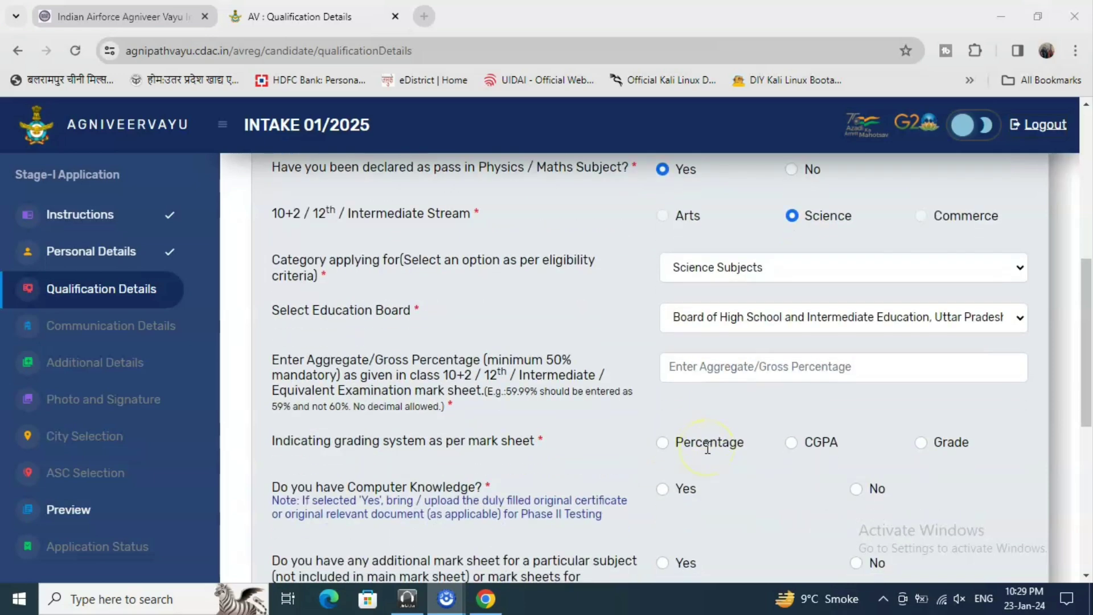
{"action": "left_click", "coordinate": [683, 368]}
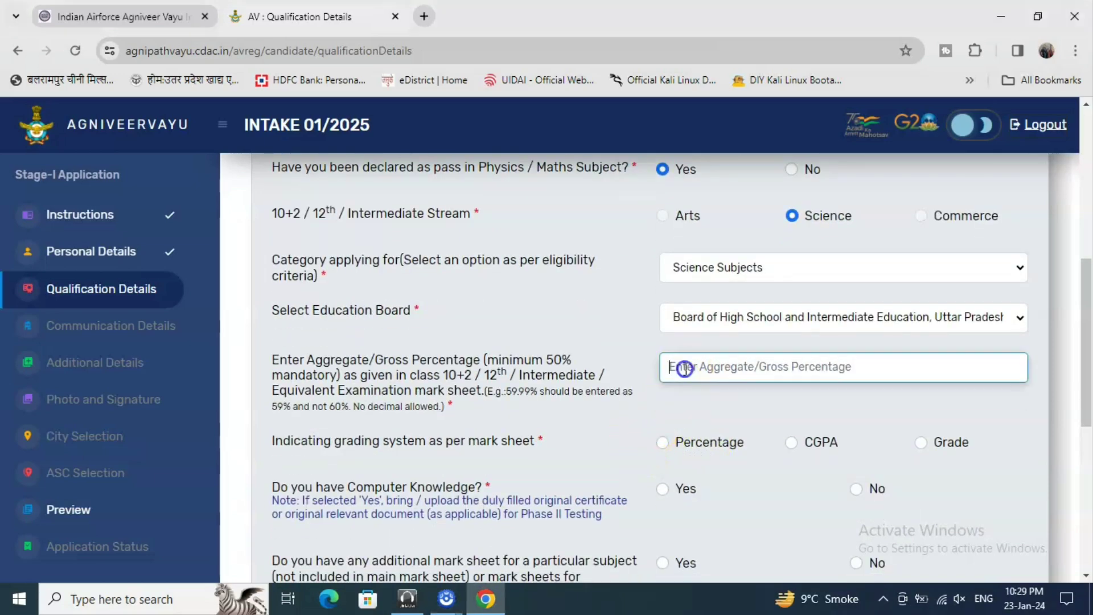
{"action": "left_click", "coordinate": [660, 443]}
{"action": "scroll", "coordinate": [660, 447], "scroll_direction": "down", "scroll_amount": 2}
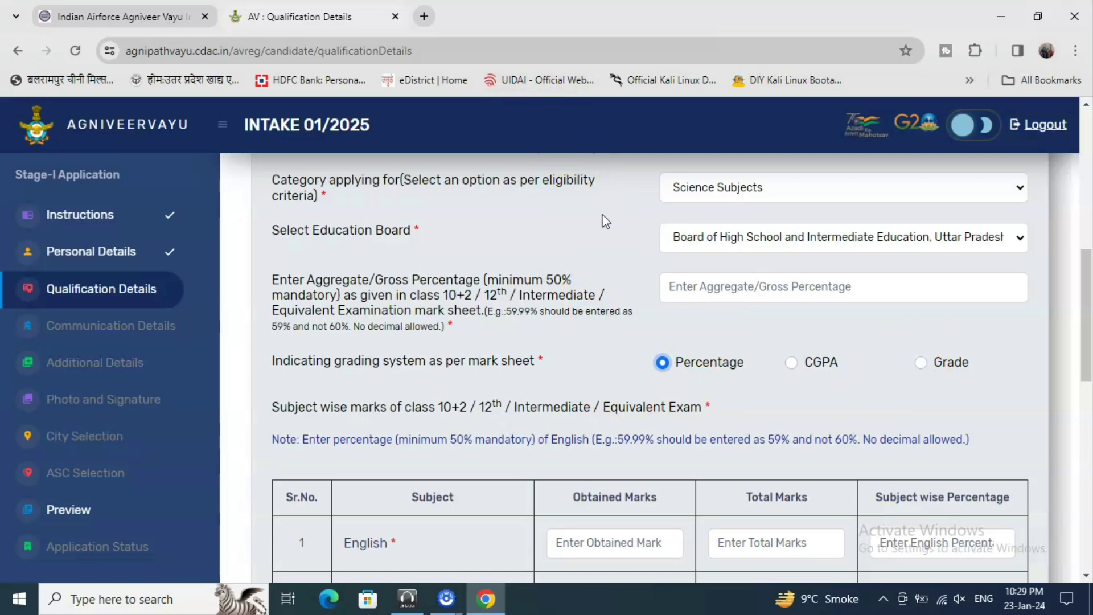
Step: Examine the obtained marks, total marks and percentage fields in the subject-wise marks table
{"action": "scroll", "coordinate": [605, 221], "scroll_direction": "down", "scroll_amount": 5}
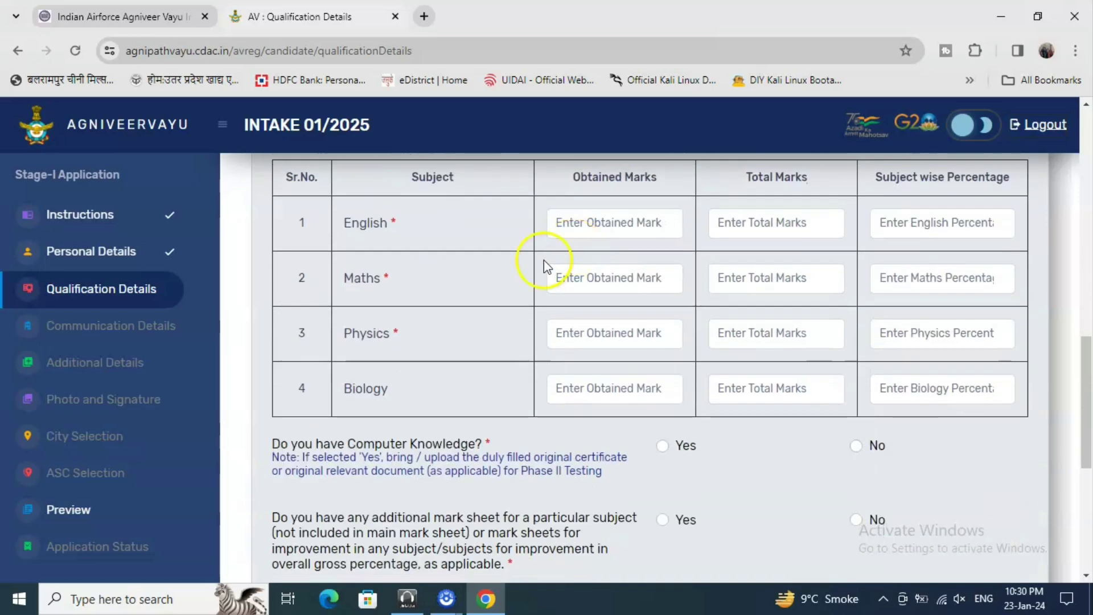
{"action": "mouse_move", "coordinate": [333, 205]}
{"action": "left_mouse_down"}
{"action": "mouse_move", "coordinate": [562, 218]}
{"action": "mouse_move", "coordinate": [433, 245]}
{"action": "mouse_move", "coordinate": [462, 245]}
{"action": "left_mouse_up"}
{"action": "left_click_drag", "start_coordinate": [325, 265], "coordinate": [386, 295]}
{"action": "left_click_drag", "start_coordinate": [321, 324], "coordinate": [409, 358]}
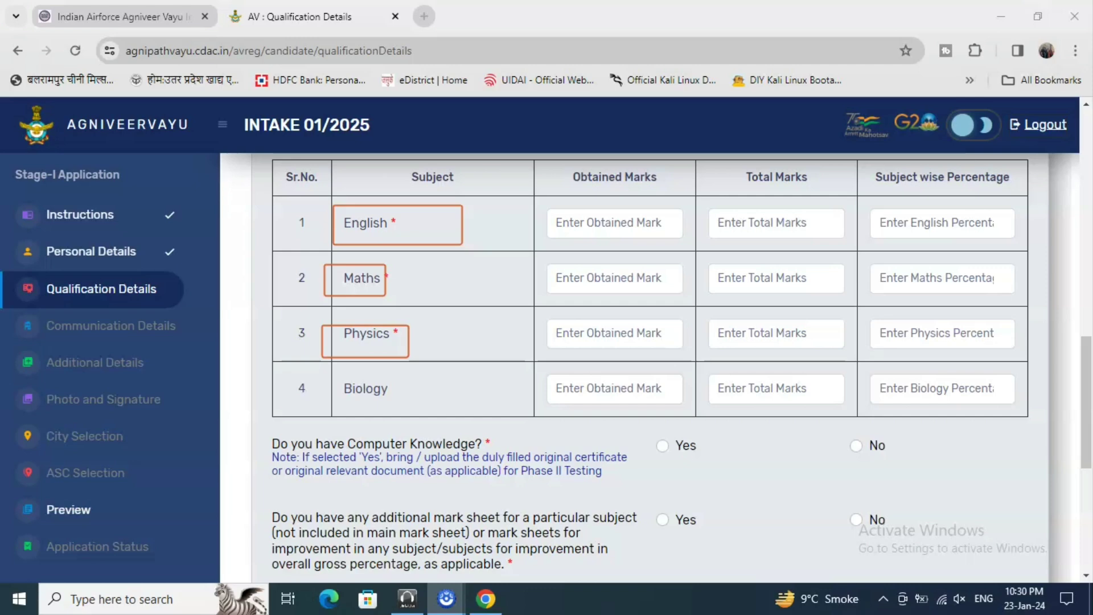
{"action": "left_click_drag", "start_coordinate": [542, 168], "coordinate": [690, 406]}
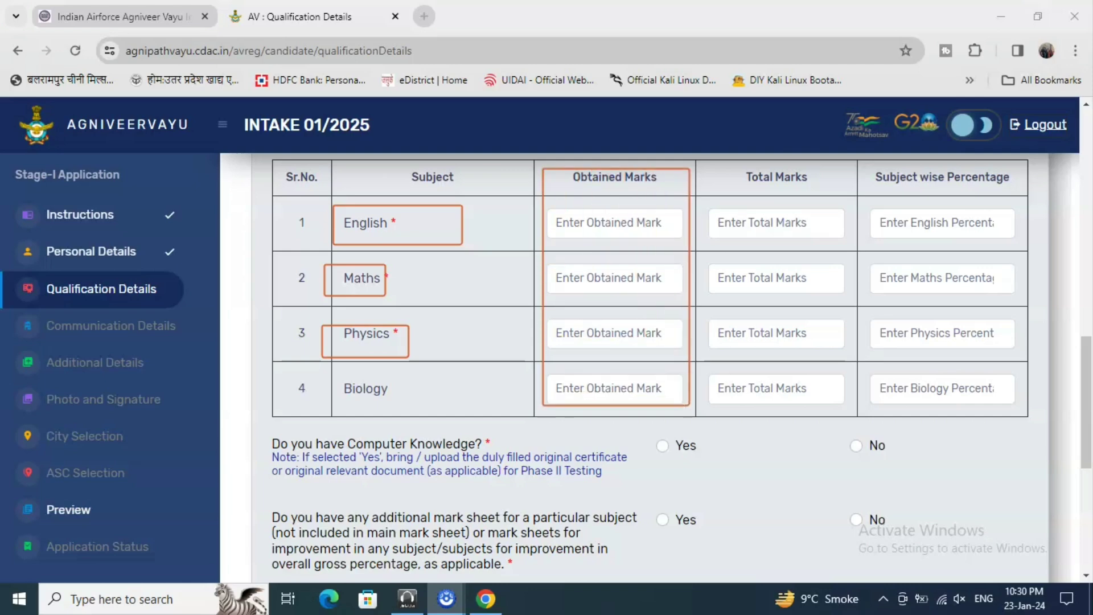
{"action": "mouse_move", "coordinate": [704, 172]}
{"action": "left_mouse_down"}
{"action": "mouse_move", "coordinate": [830, 330]}
{"action": "mouse_move", "coordinate": [855, 407]}
{"action": "left_mouse_up"}
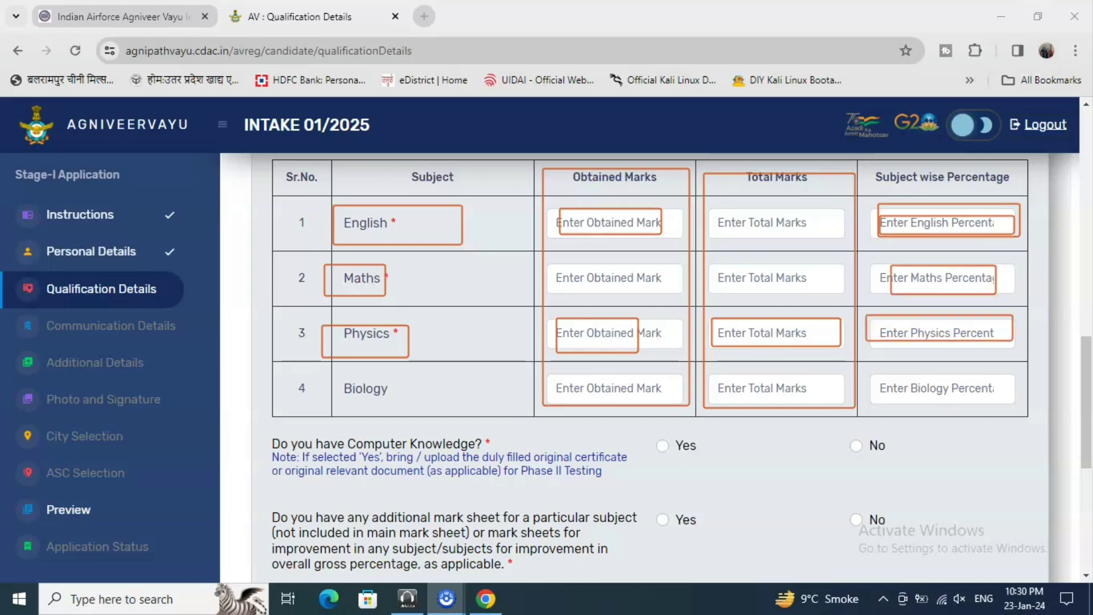
Step: Answer Yes to having computer knowledge and set the computer knowledge type to Basic
{"action": "scroll", "coordinate": [904, 422], "scroll_direction": "down", "scroll_amount": 4}
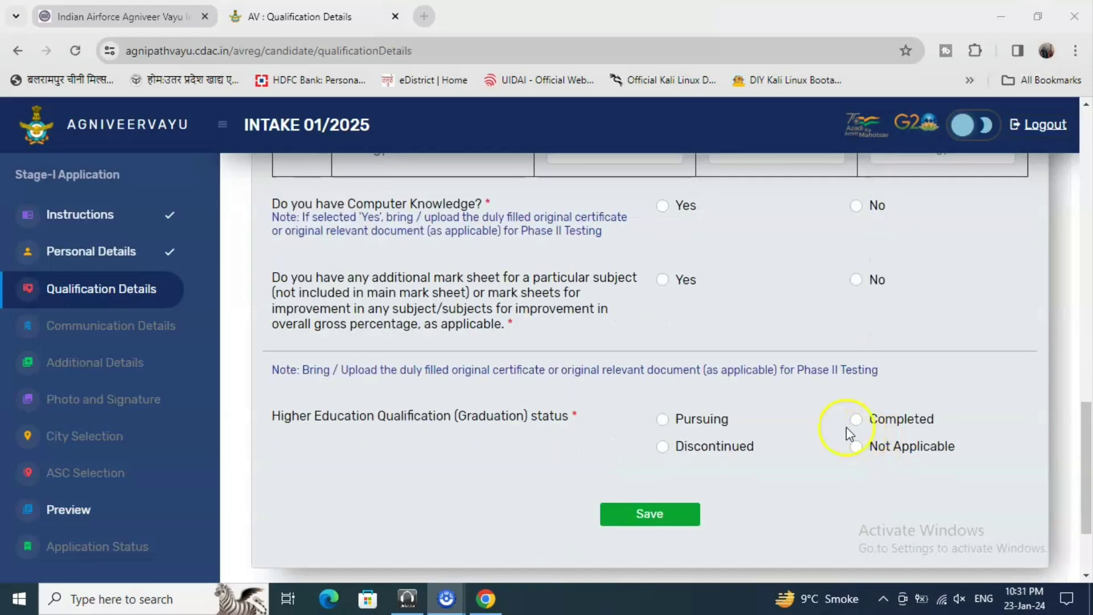
{"action": "scroll", "coordinate": [494, 351], "scroll_direction": "up", "scroll_amount": 1}
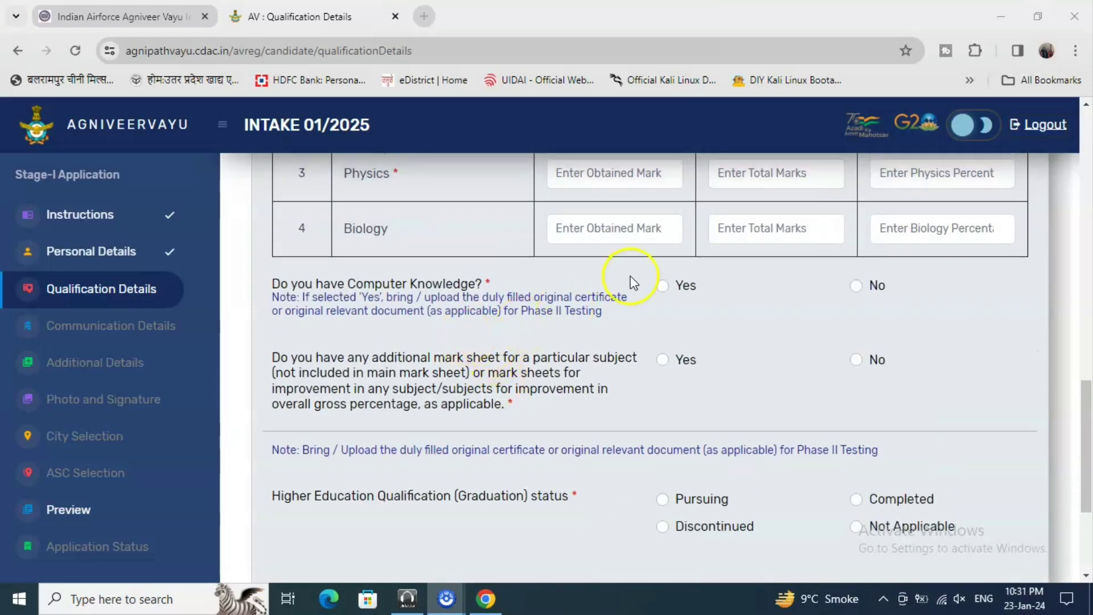
{"action": "left_click", "coordinate": [662, 285]}
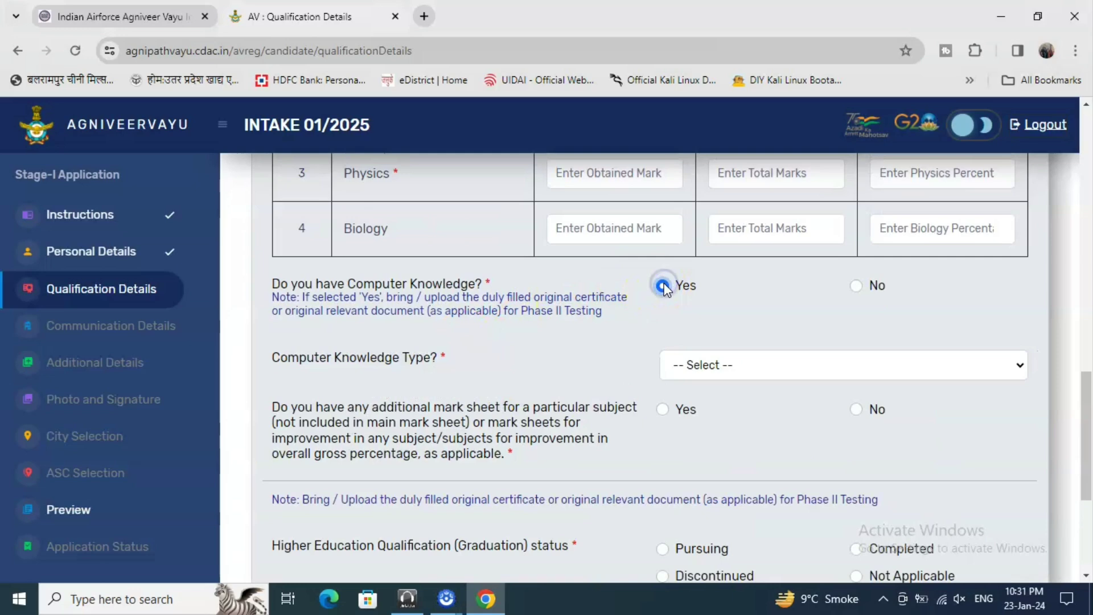
{"action": "left_click", "coordinate": [755, 367]}
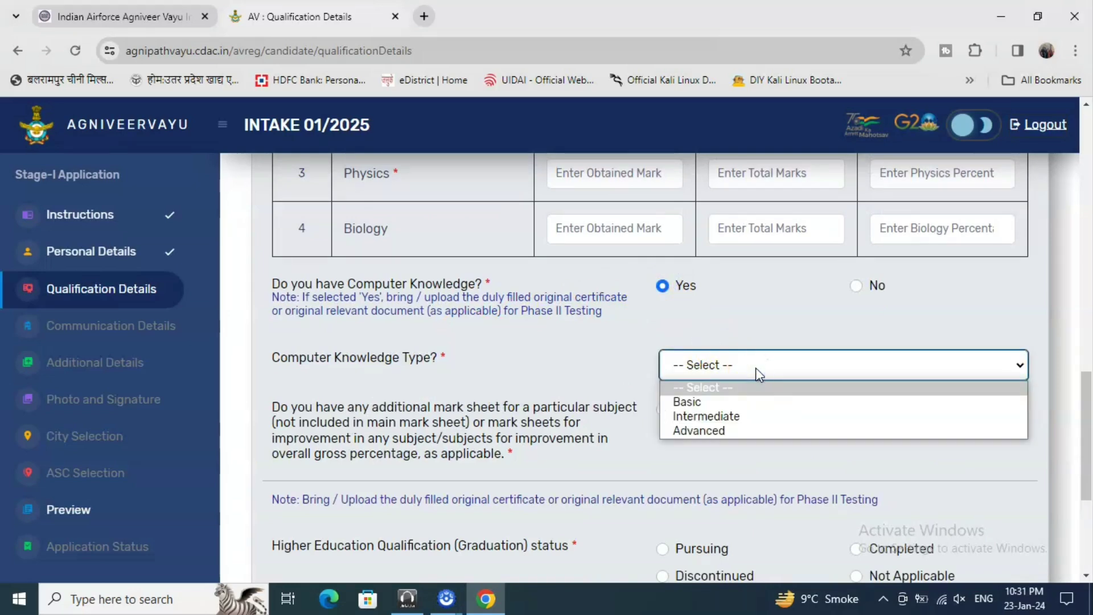
{"action": "left_click", "coordinate": [742, 404]}
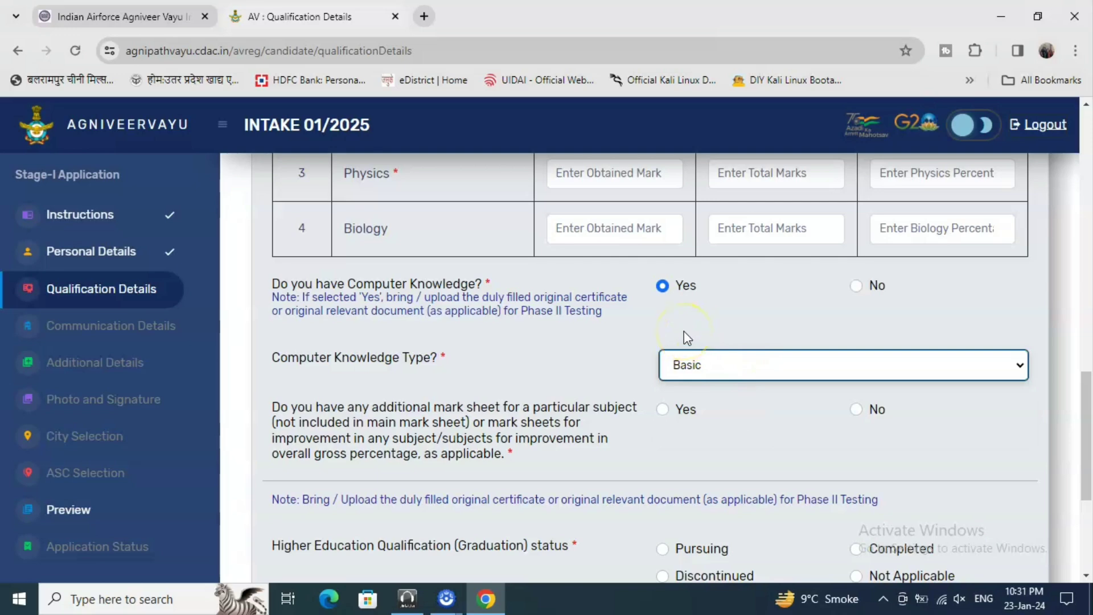
Step: Answer No to having computer knowledge and No to having an additional or improvement mark sheet
{"action": "left_click", "coordinate": [855, 287]}
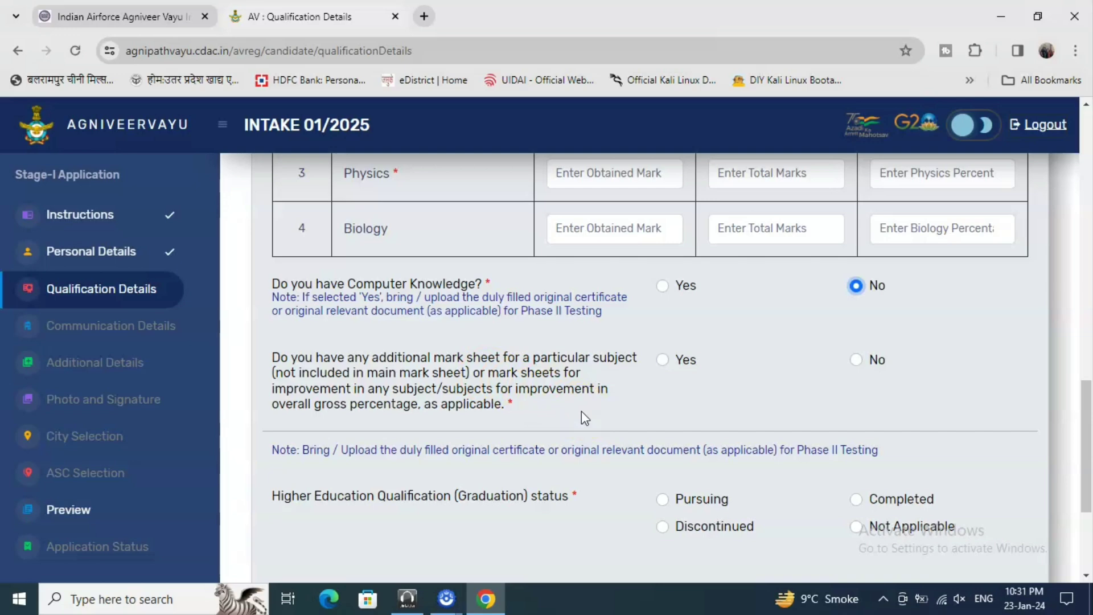
{"action": "left_click", "coordinate": [855, 359]}
{"action": "left_click", "coordinate": [668, 360]}
{"action": "left_click", "coordinate": [856, 360]}
{"action": "scroll", "coordinate": [798, 405], "scroll_direction": "down", "scroll_amount": 3}
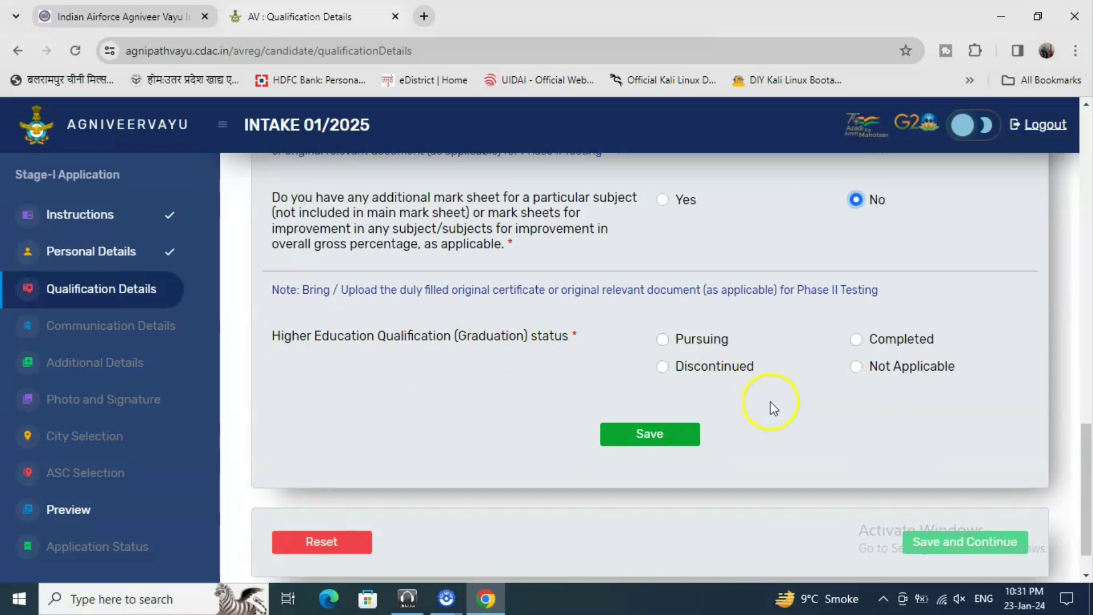
{"action": "left_click", "coordinate": [446, 598]}
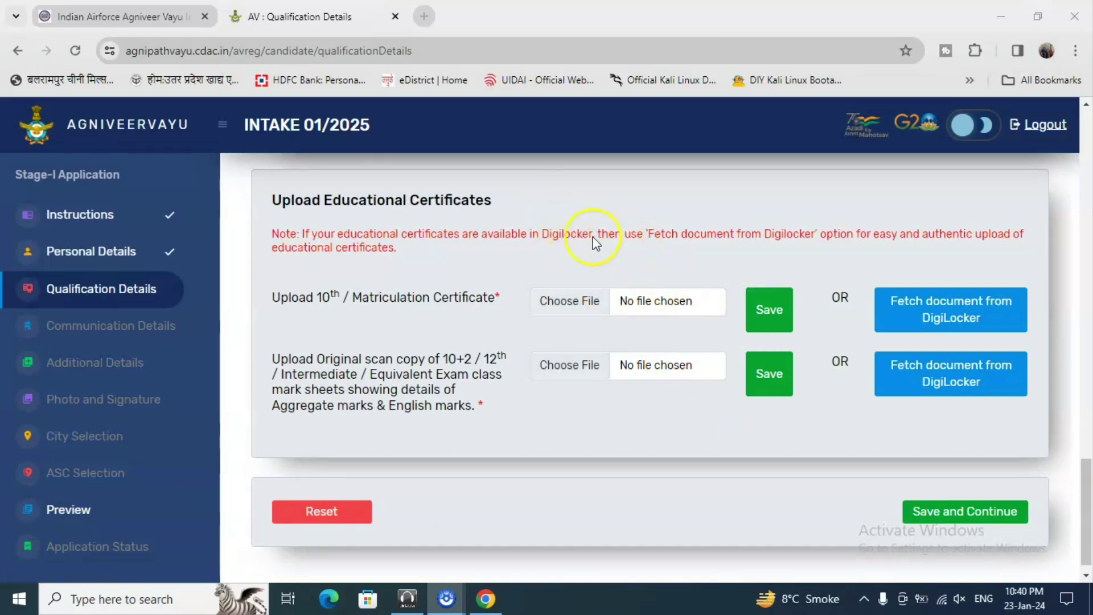
{"action": "scroll", "coordinate": [586, 234], "scroll_direction": "up", "scroll_amount": 1}
{"action": "scroll", "coordinate": [588, 239], "scroll_direction": "up", "scroll_amount": 1}
{"action": "scroll", "coordinate": [623, 205], "scroll_direction": "down", "scroll_amount": 2}
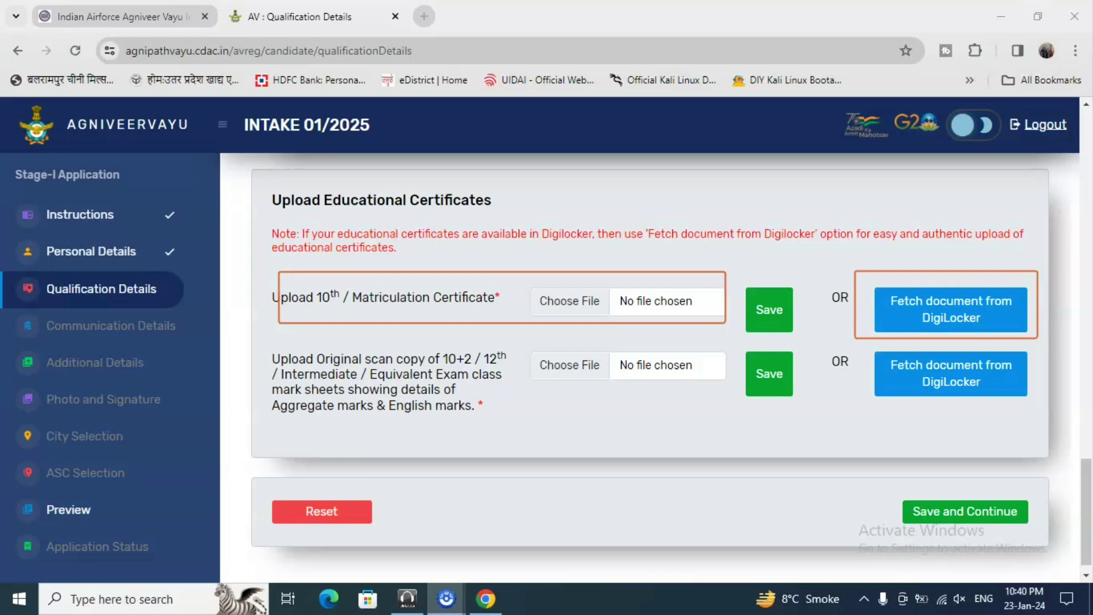
Step: Open the file chooser for the 10th / Matriculation certificate and cancel it
{"action": "left_click", "coordinate": [575, 303]}
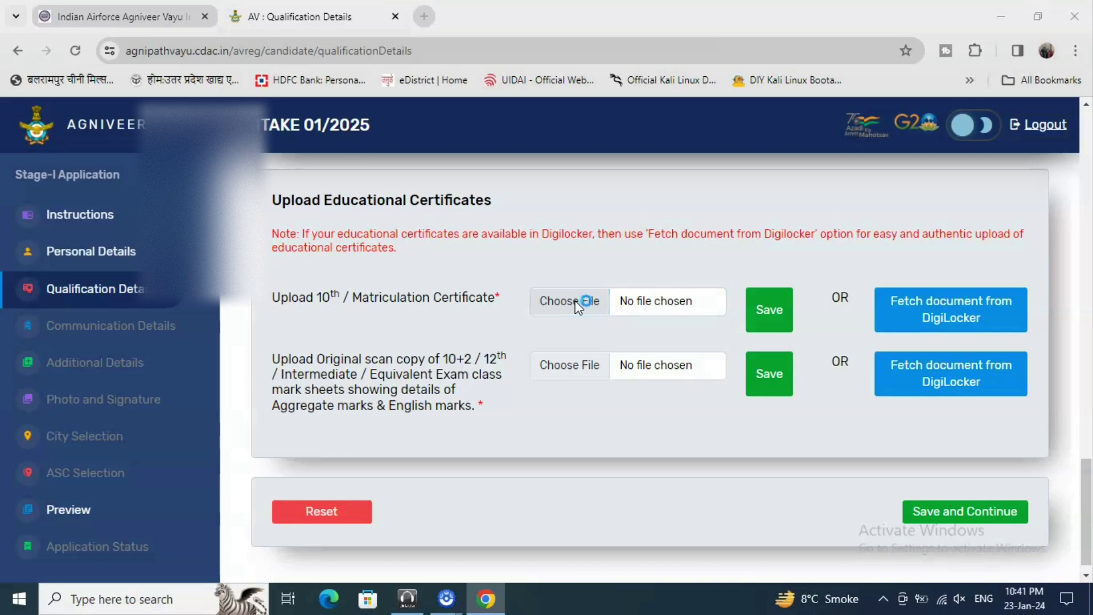
{"action": "left_click", "coordinate": [605, 300]}
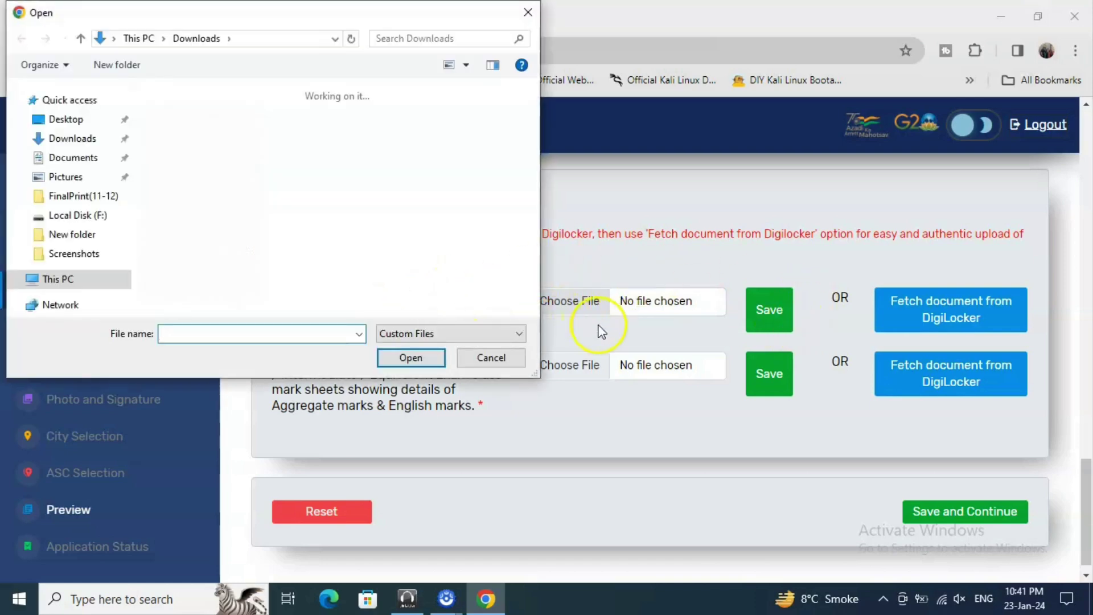
{"action": "left_click", "coordinate": [489, 359]}
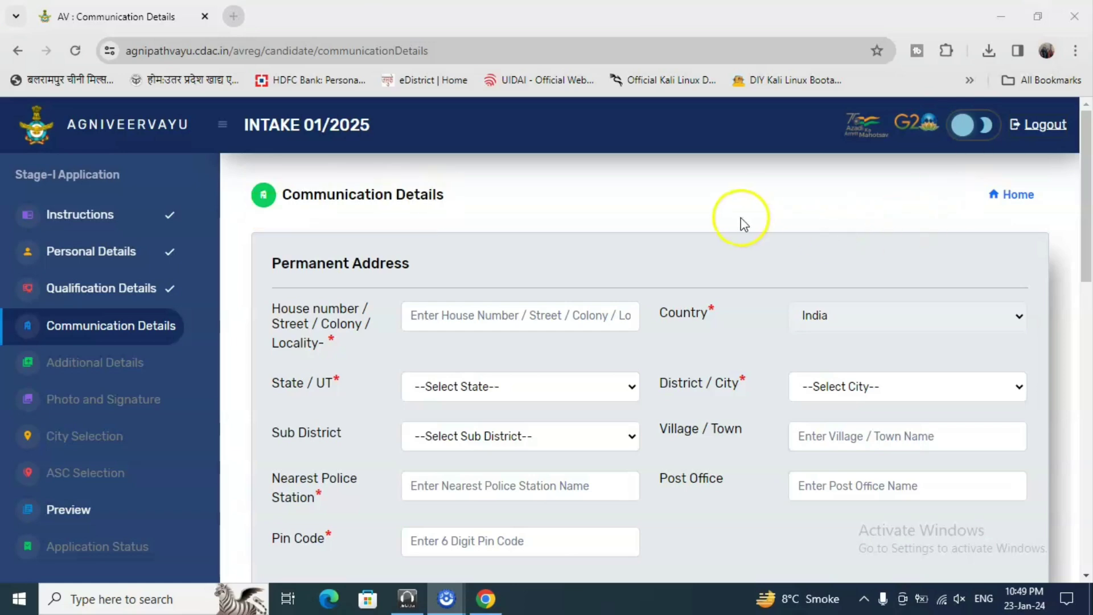
Step: Examine the Communication Details form, covering the permanent address, Aadhaar card number, communication address and domicile fields
{"action": "scroll", "coordinate": [738, 221], "scroll_direction": "down", "scroll_amount": 3}
{"action": "scroll", "coordinate": [736, 230], "scroll_direction": "up", "scroll_amount": 2}
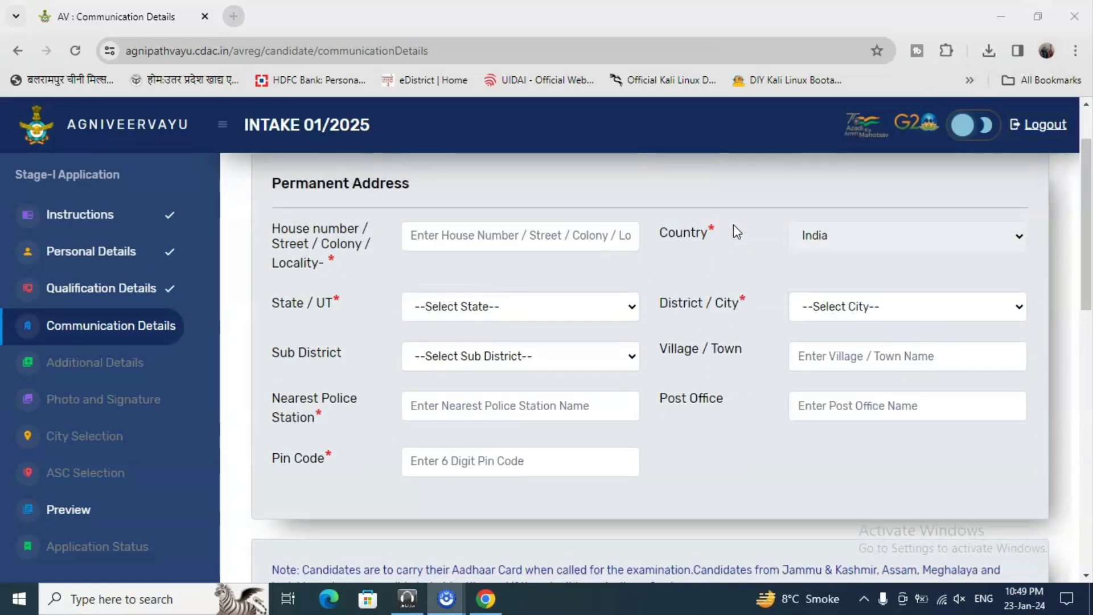
{"action": "scroll", "coordinate": [736, 230], "scroll_direction": "down", "scroll_amount": 6}
{"action": "scroll", "coordinate": [738, 229], "scroll_direction": "up", "scroll_amount": 3}
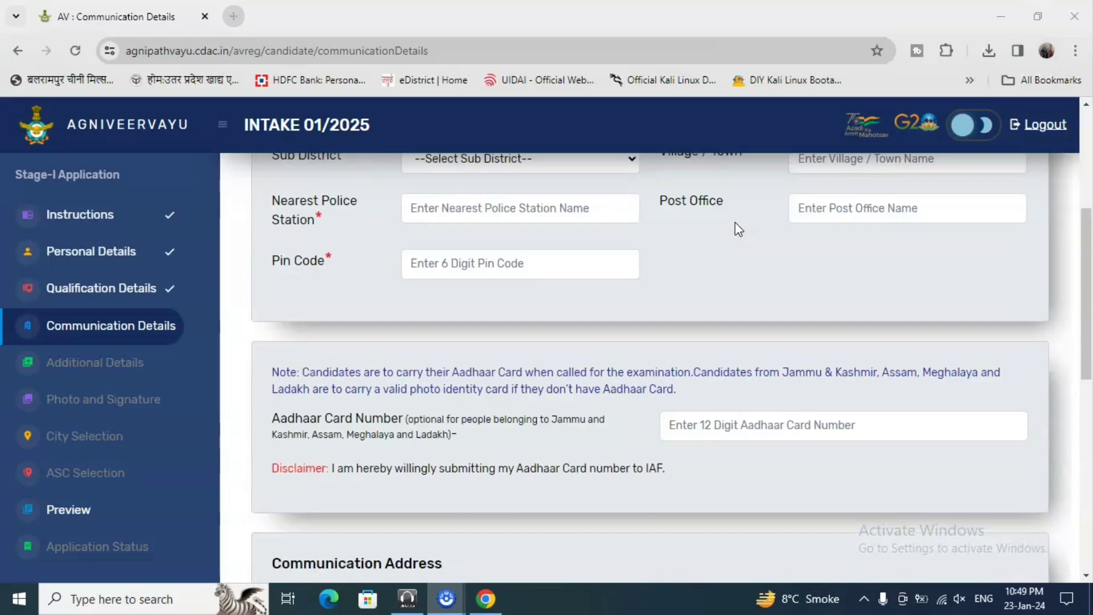
{"action": "scroll", "coordinate": [656, 329], "scroll_direction": "down", "scroll_amount": 1}
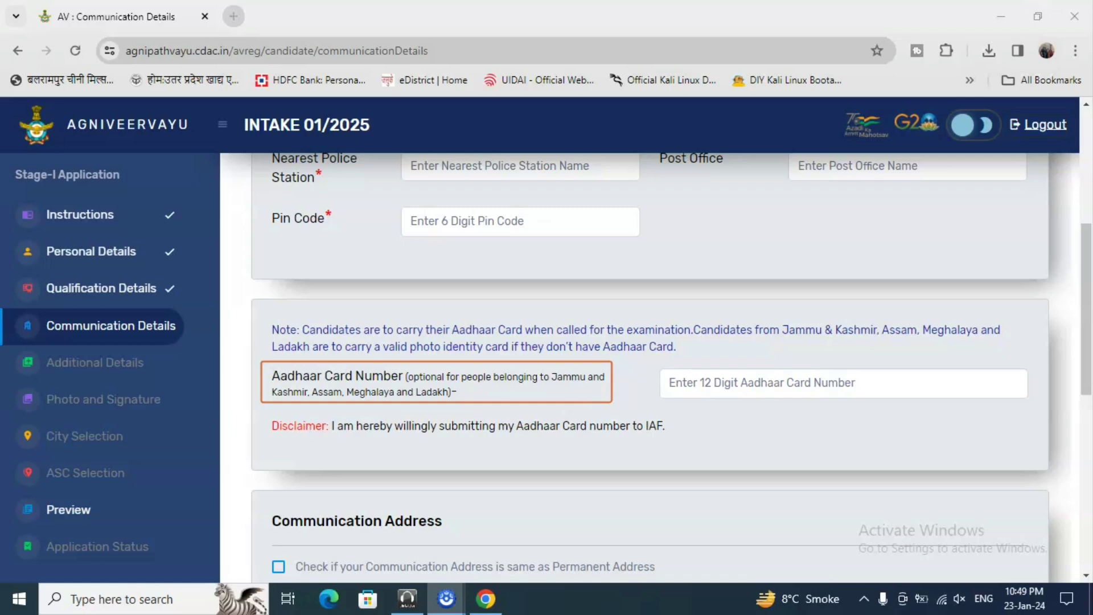
{"action": "scroll", "coordinate": [876, 292], "scroll_direction": "down", "scroll_amount": 4}
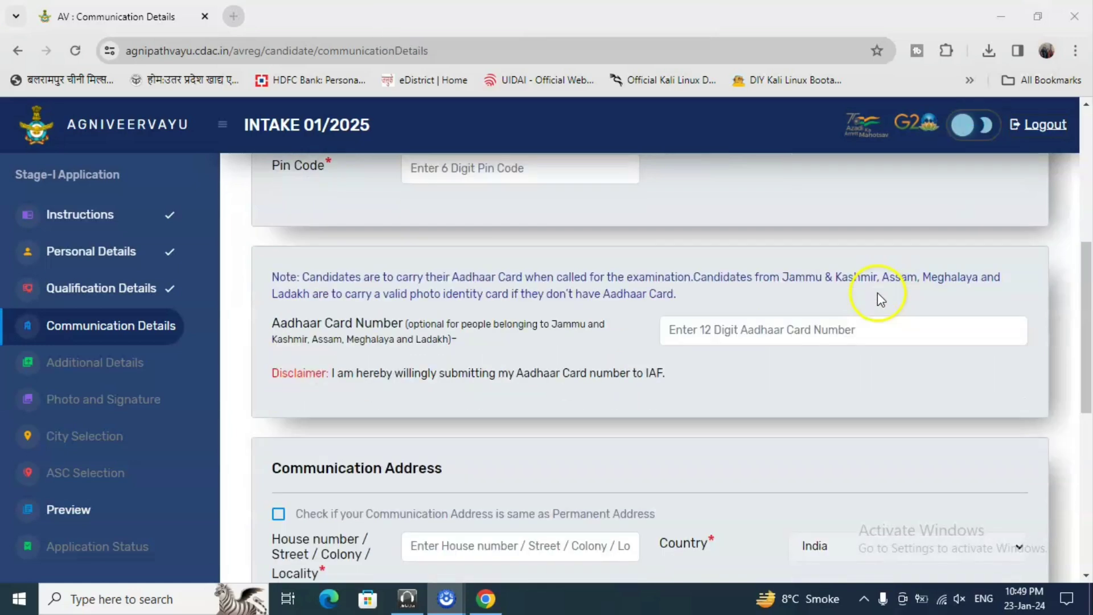
{"action": "scroll", "coordinate": [851, 303], "scroll_direction": "up", "scroll_amount": 9}
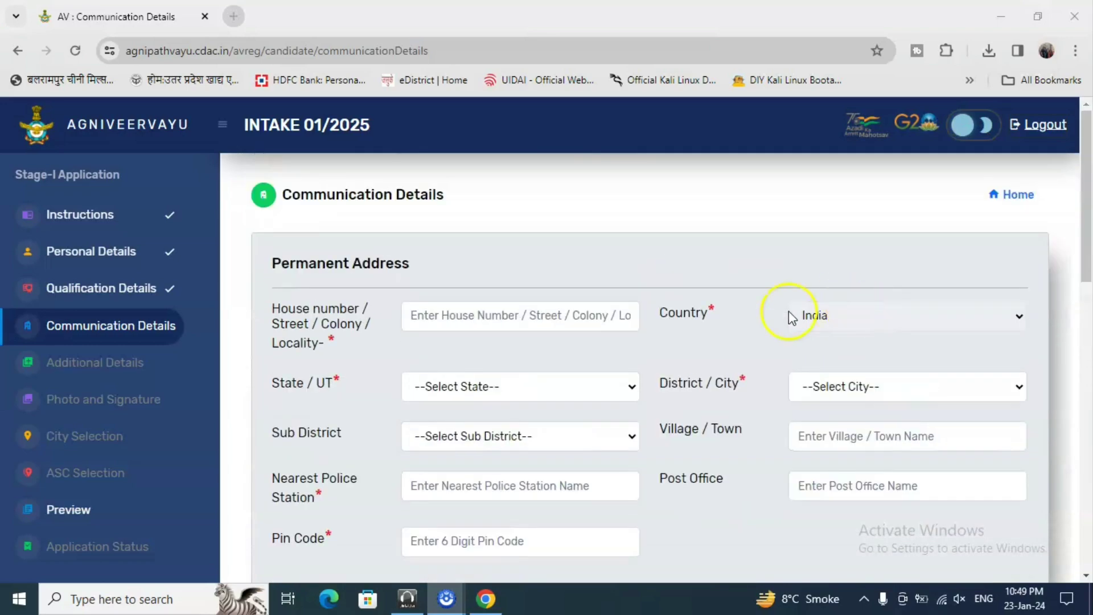
{"action": "scroll", "coordinate": [512, 298], "scroll_direction": "down", "scroll_amount": 13}
{"action": "scroll", "coordinate": [512, 298], "scroll_direction": "up", "scroll_amount": 10}
{"action": "scroll", "coordinate": [514, 300], "scroll_direction": "up", "scroll_amount": 3}
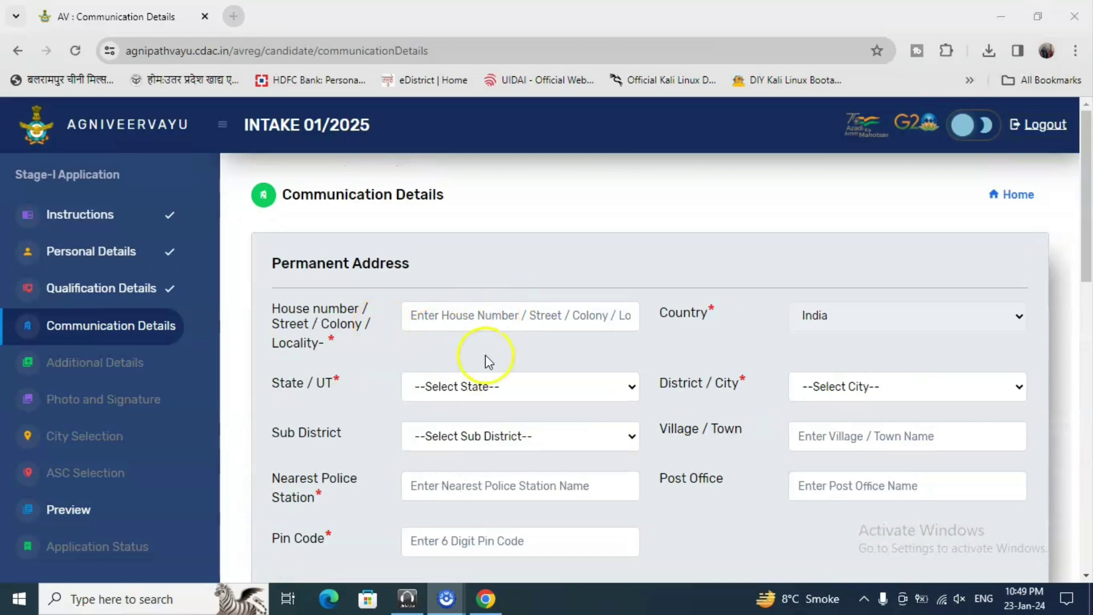
{"action": "scroll", "coordinate": [489, 360], "scroll_direction": "down", "scroll_amount": 11}
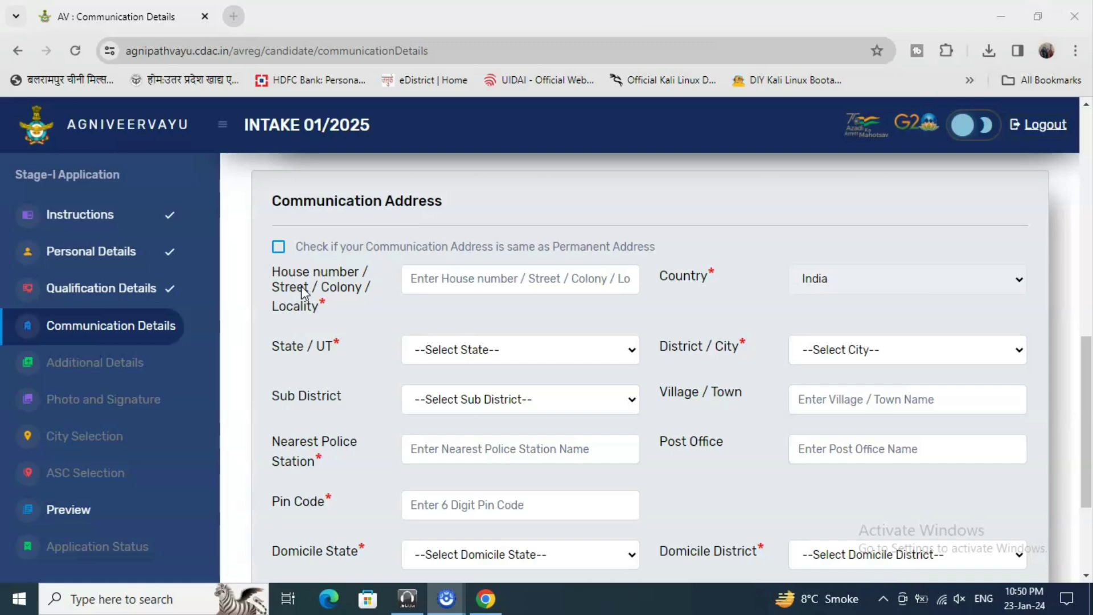
{"action": "scroll", "coordinate": [301, 288], "scroll_direction": "up", "scroll_amount": 10}
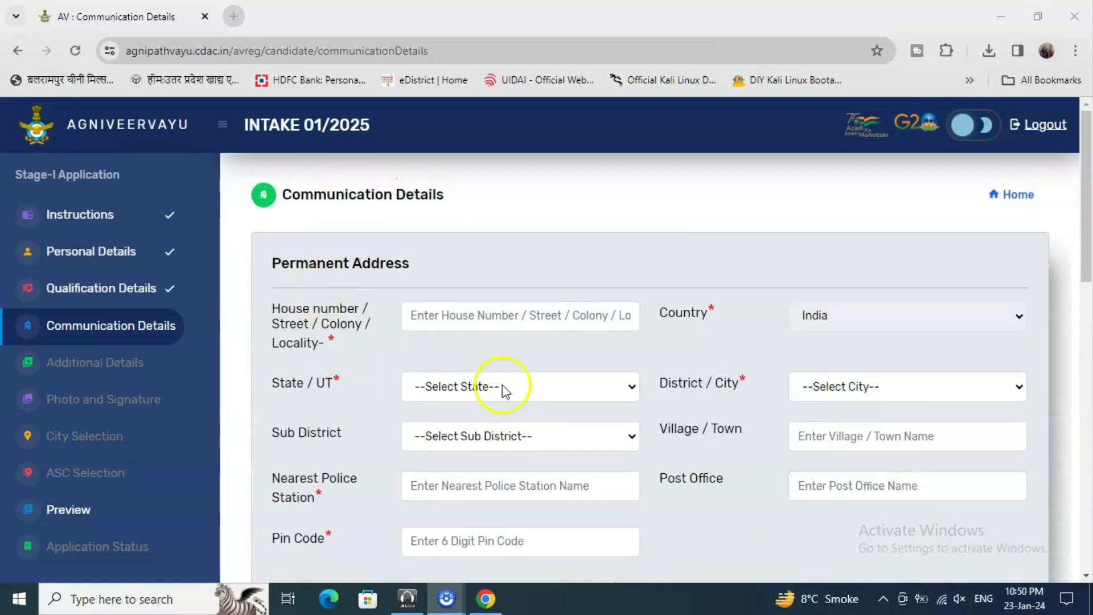
{"action": "scroll", "coordinate": [502, 385], "scroll_direction": "down", "scroll_amount": 10}
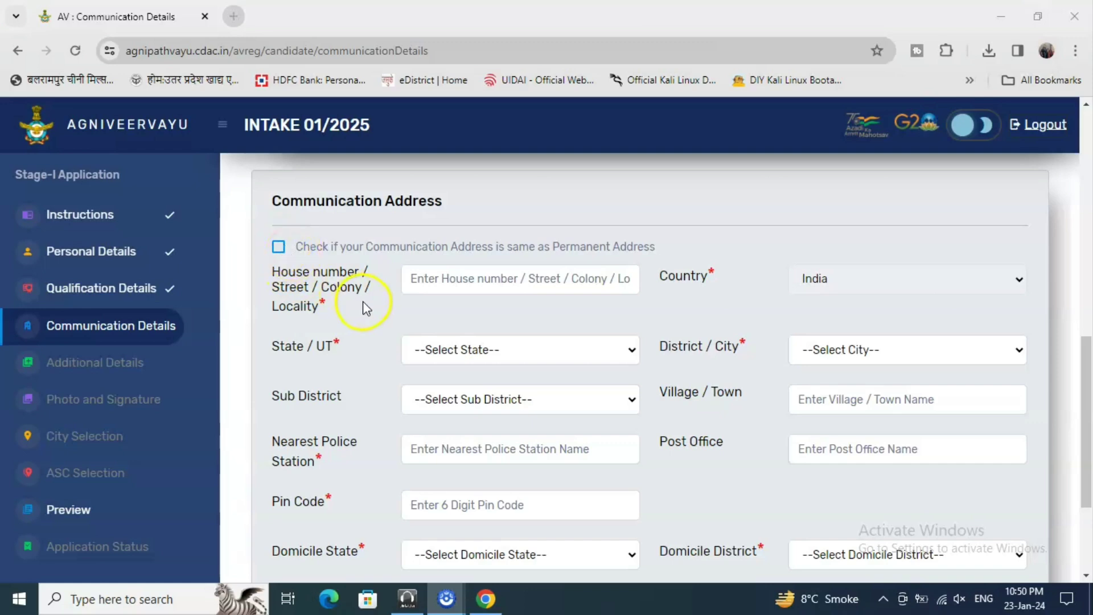
{"action": "scroll", "coordinate": [363, 307], "scroll_direction": "down", "scroll_amount": 3}
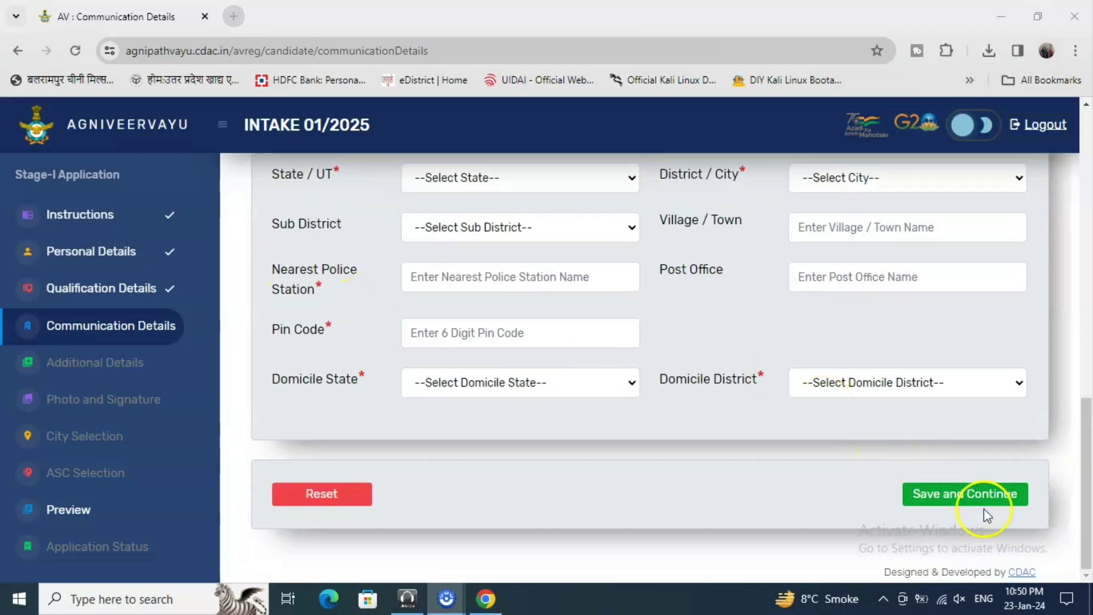
{"action": "left_click", "coordinate": [984, 505]}
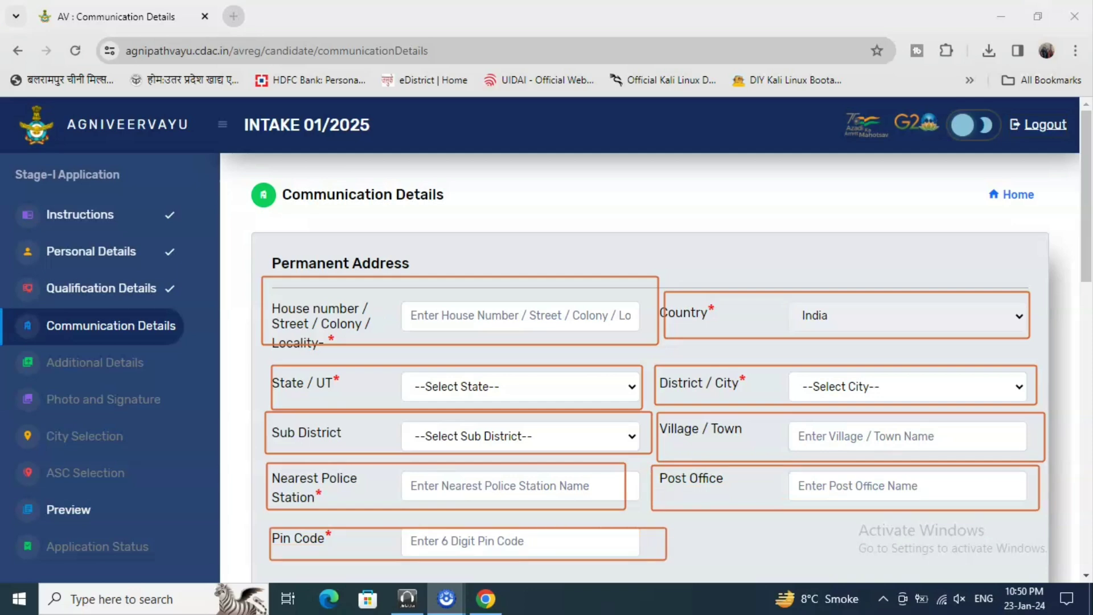
Step: Read the Aadhaar Card Number section, including the regional exemption stated beside the field
{"action": "scroll", "coordinate": [995, 211], "scroll_direction": "down", "scroll_amount": 4}
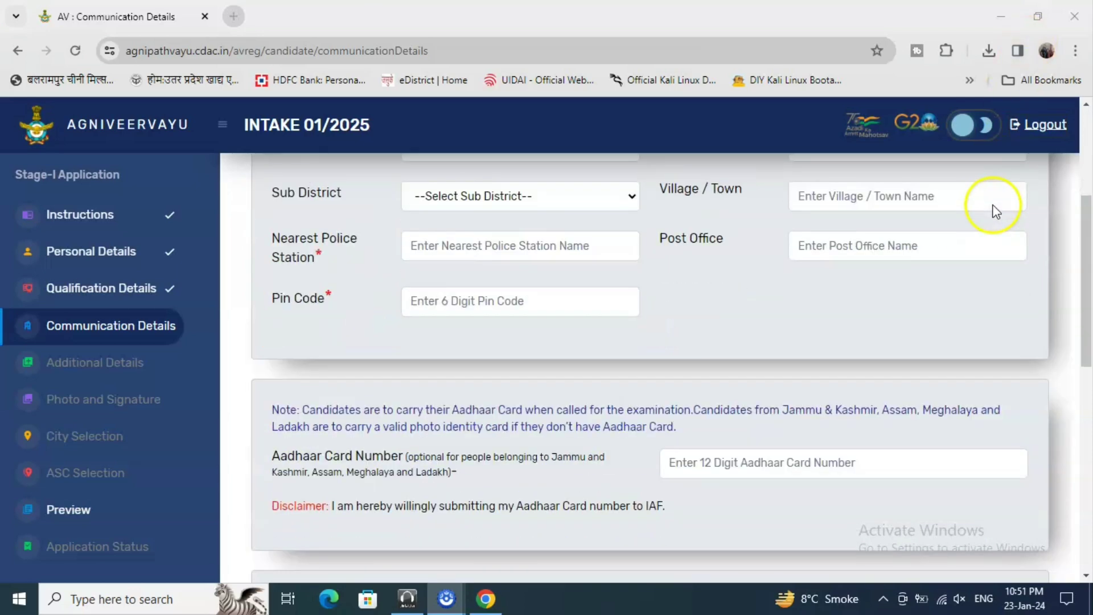
{"action": "scroll", "coordinate": [995, 210], "scroll_direction": "down", "scroll_amount": 1}
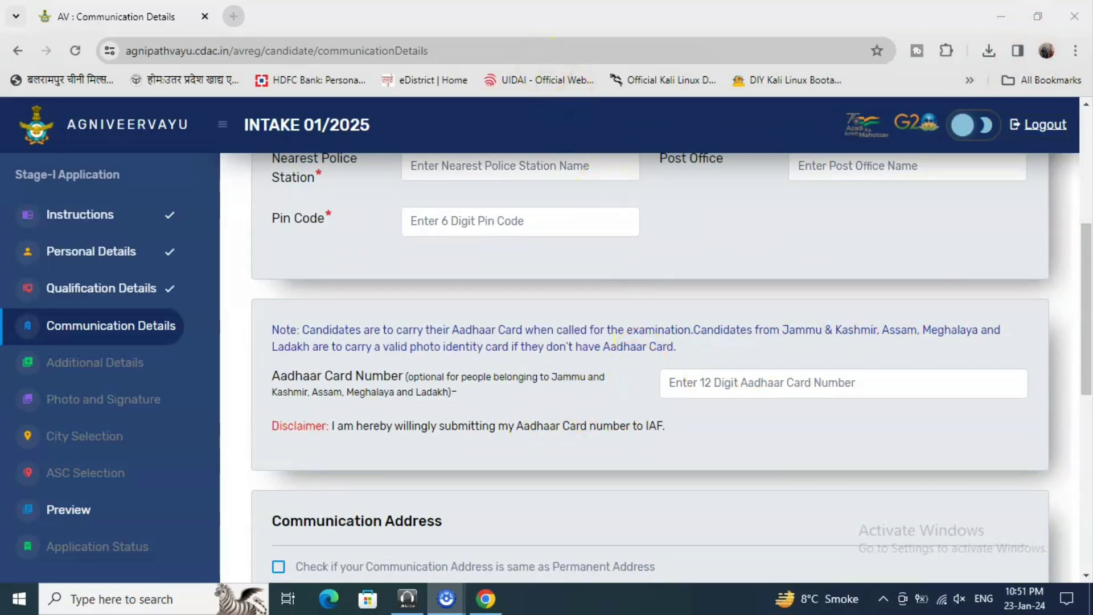
{"action": "left_click_drag", "start_coordinate": [382, 356], "coordinate": [635, 388]}
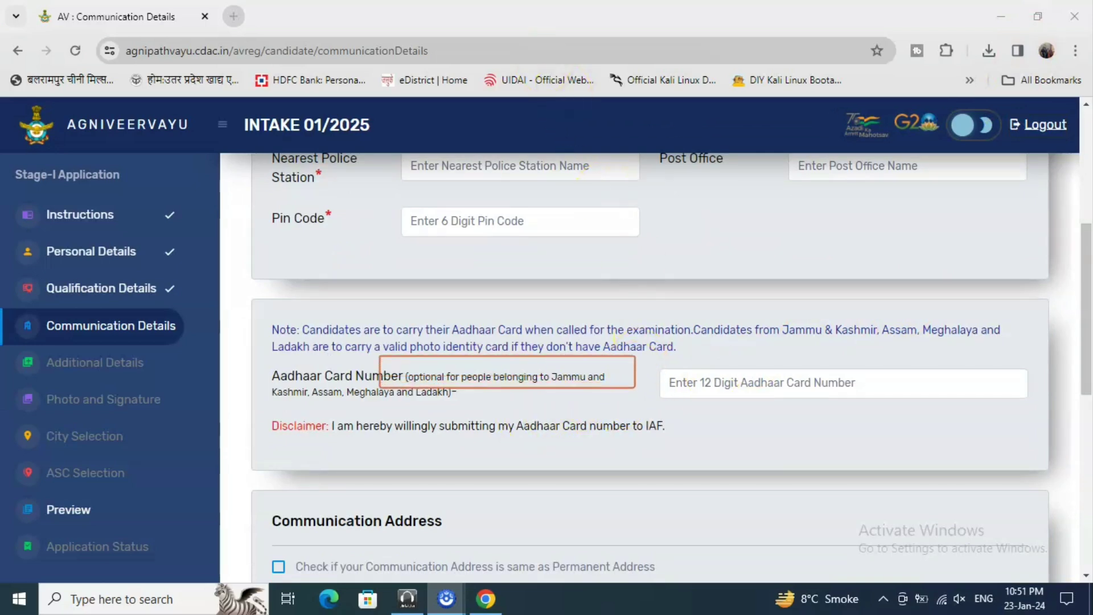
{"action": "left_click_drag", "start_coordinate": [272, 385], "coordinate": [474, 405]}
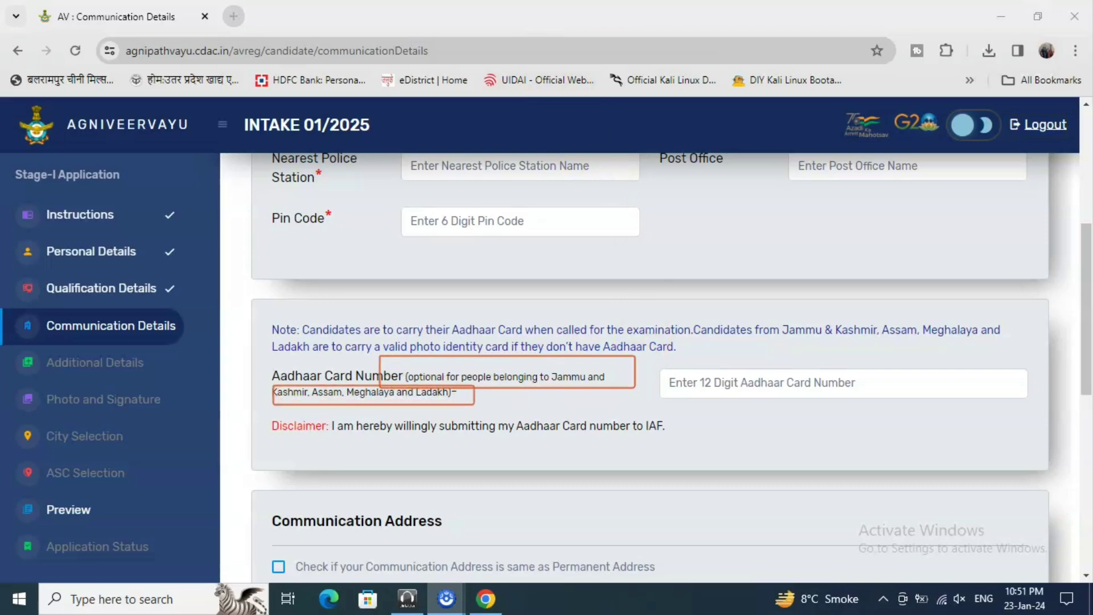
Step: Review the Aadhaar card number entry field and the Communication Address fields on the Communication Details form
{"action": "mouse_move", "coordinate": [644, 360]}
{"action": "left_mouse_down"}
{"action": "mouse_move", "coordinate": [792, 401]}
{"action": "mouse_move", "coordinate": [1047, 413]}
{"action": "left_mouse_up"}
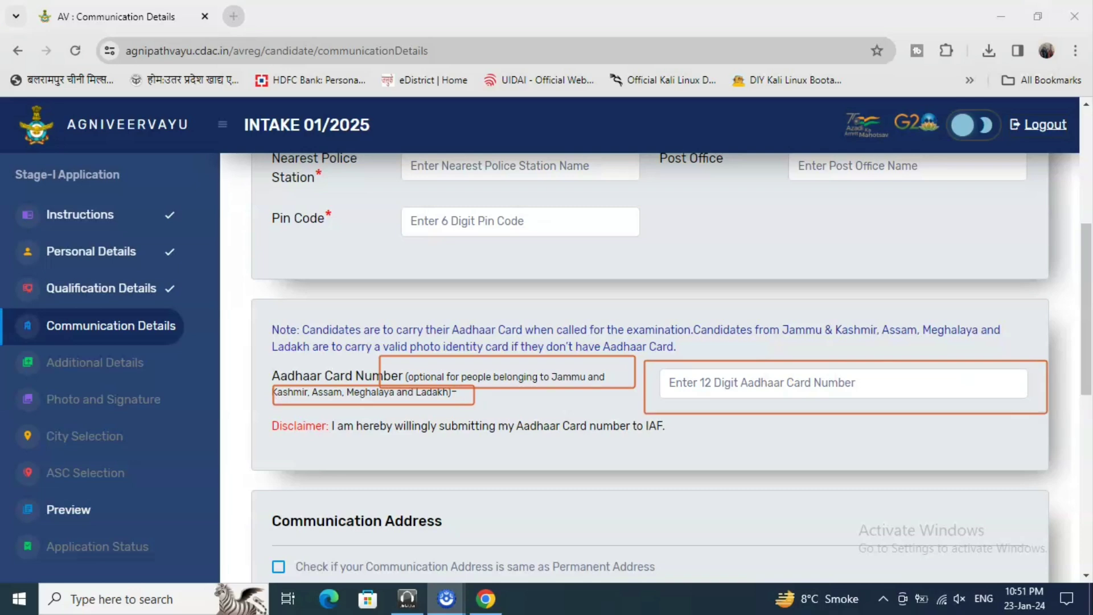
{"action": "scroll", "coordinate": [776, 393], "scroll_direction": "down", "scroll_amount": 4}
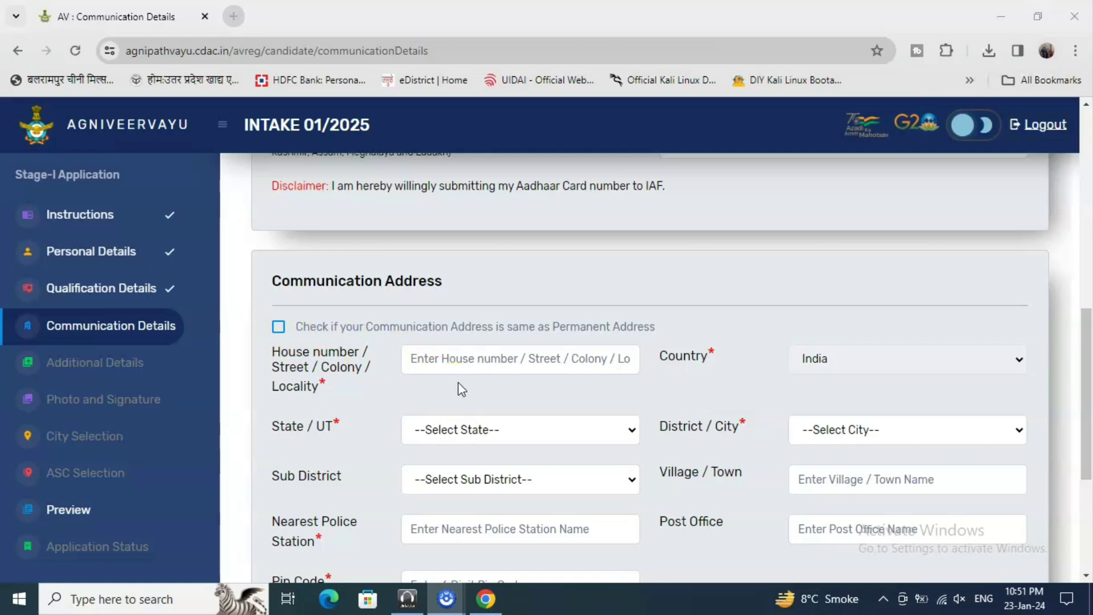
{"action": "scroll", "coordinate": [458, 254], "scroll_direction": "down", "scroll_amount": 4}
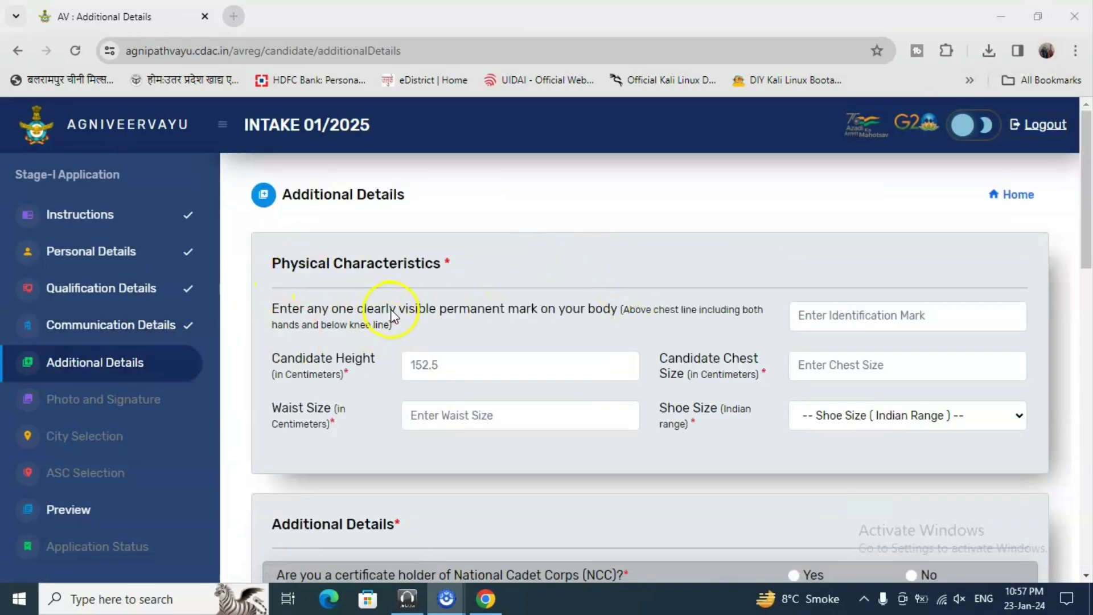
Step: Examine the Additional Details form, covering physical characteristics, the NCC, service and skill questions, and candidate and family medical history
{"action": "scroll", "coordinate": [391, 316], "scroll_direction": "down", "scroll_amount": 1}
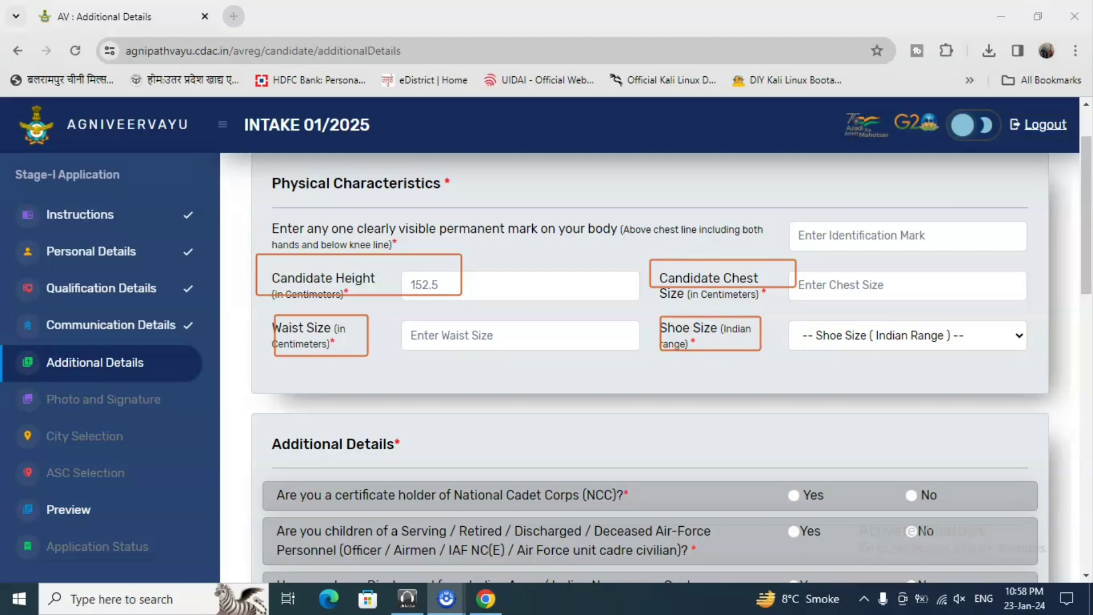
{"action": "scroll", "coordinate": [941, 280], "scroll_direction": "down", "scroll_amount": 3}
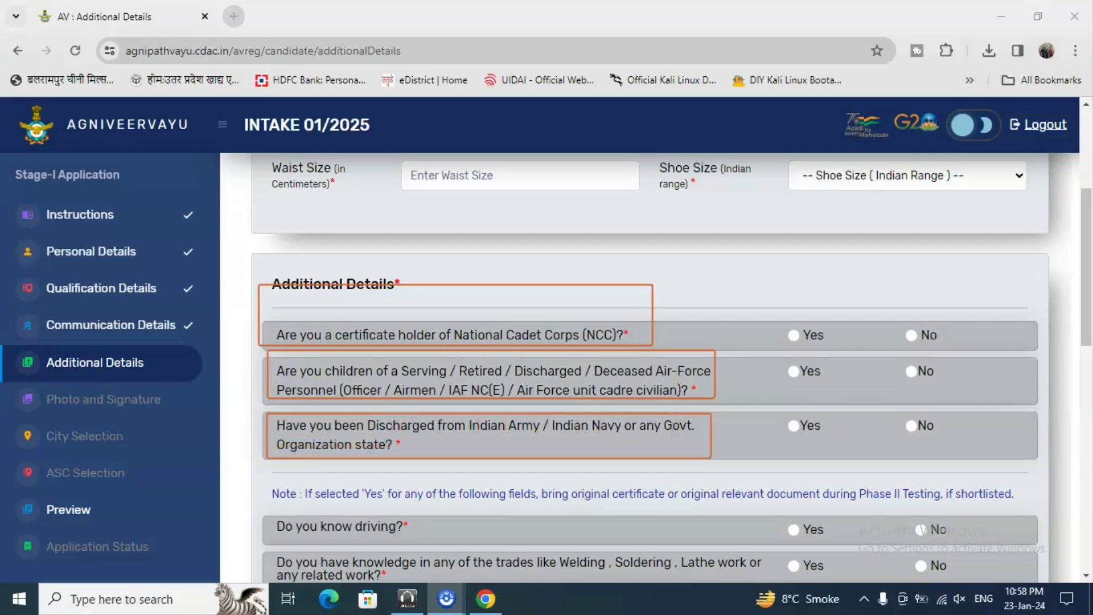
{"action": "scroll", "coordinate": [909, 294], "scroll_direction": "down", "scroll_amount": 3}
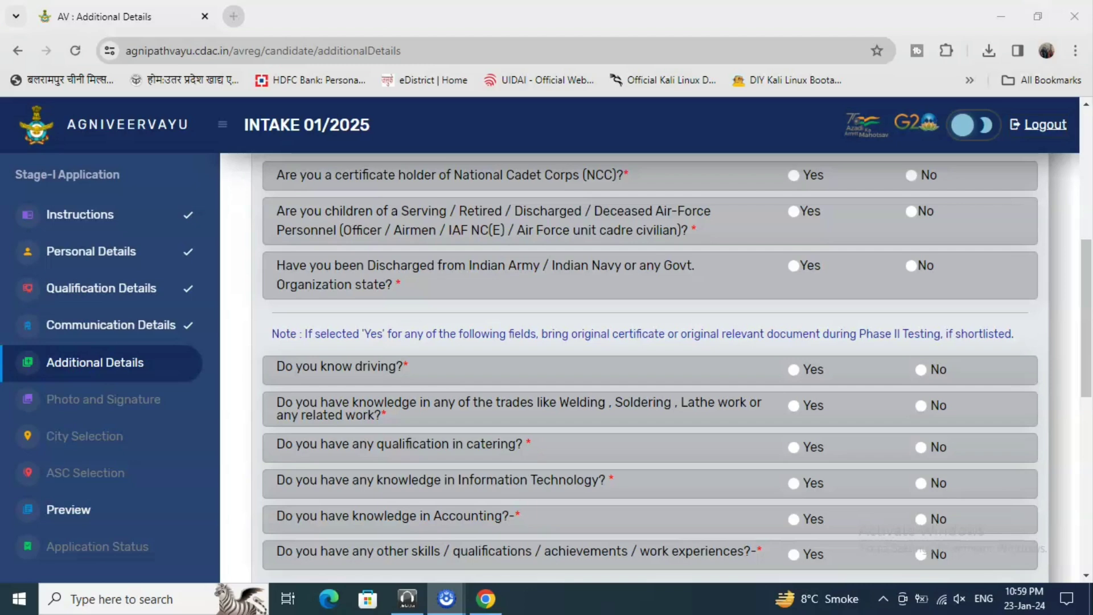
{"action": "scroll", "coordinate": [866, 270], "scroll_direction": "down", "scroll_amount": 3}
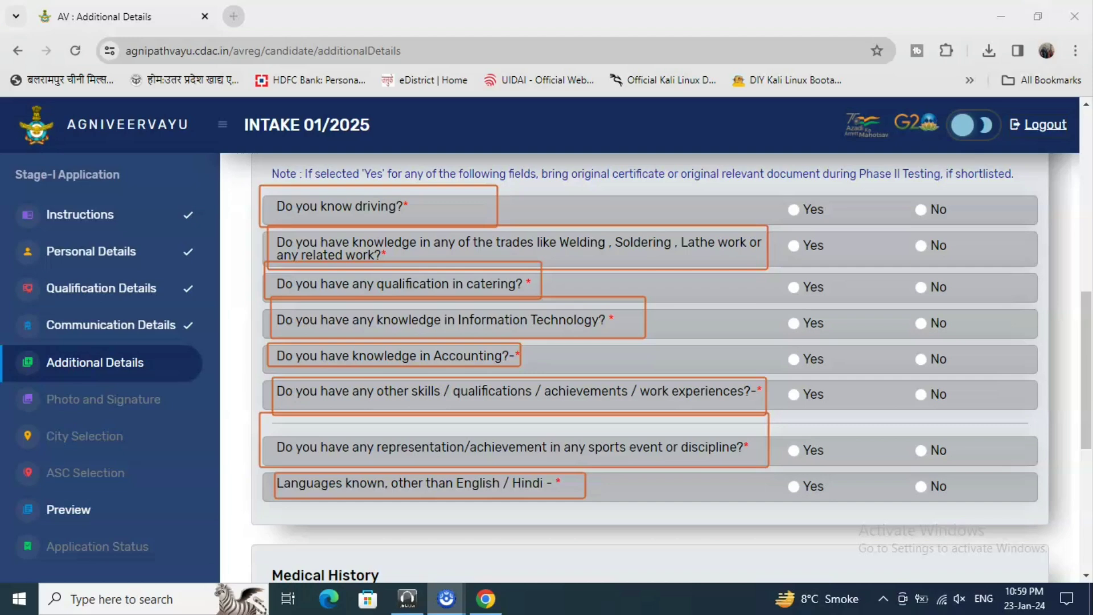
{"action": "scroll", "coordinate": [911, 250], "scroll_direction": "down", "scroll_amount": 5}
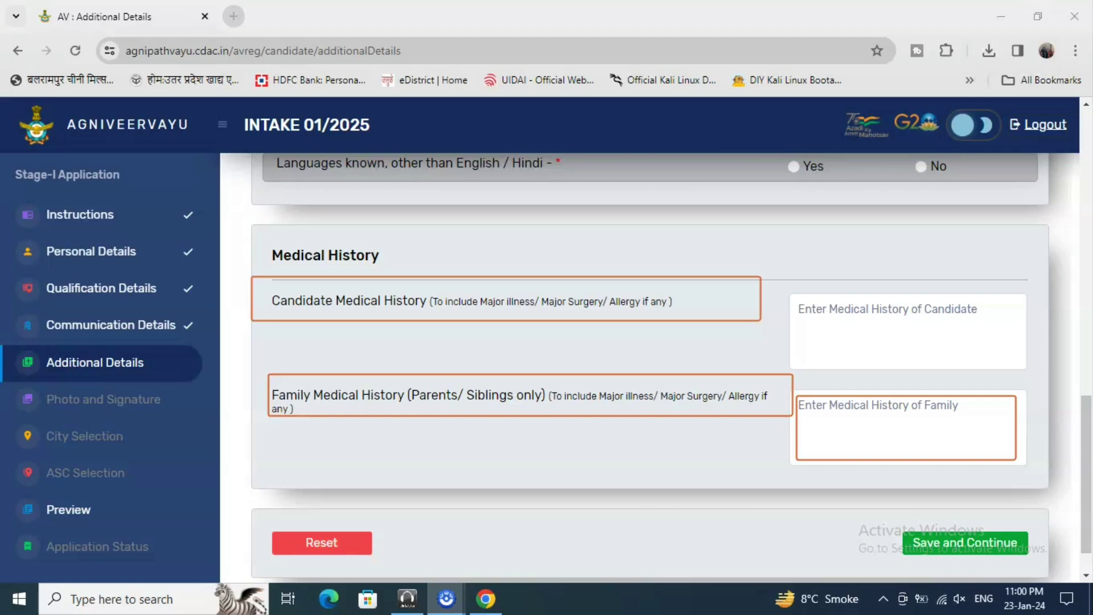
{"action": "scroll", "coordinate": [788, 315], "scroll_direction": "up", "scroll_amount": 15}
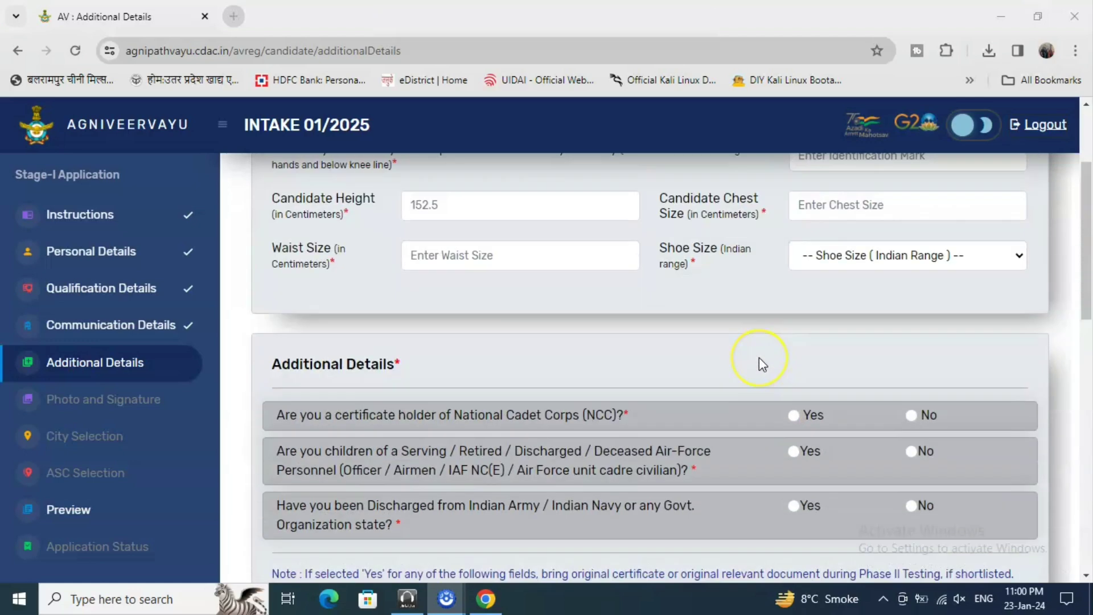
{"action": "scroll", "coordinate": [759, 357], "scroll_direction": "up", "scroll_amount": 3}
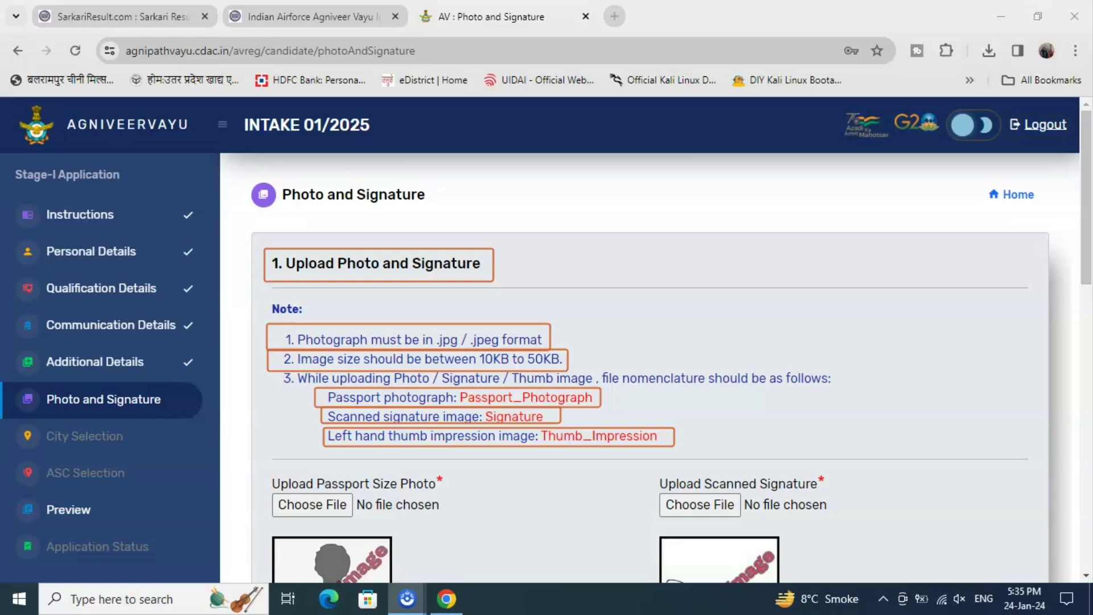
Step: Upload Passport_Photograph from Downloads as the passport size photo, skipping the image correction utility
{"action": "scroll", "coordinate": [793, 402], "scroll_direction": "down", "scroll_amount": 3}
{"action": "scroll", "coordinate": [378, 409], "scroll_direction": "down", "scroll_amount": 3}
{"action": "scroll", "coordinate": [318, 256], "scroll_direction": "up", "scroll_amount": 3}
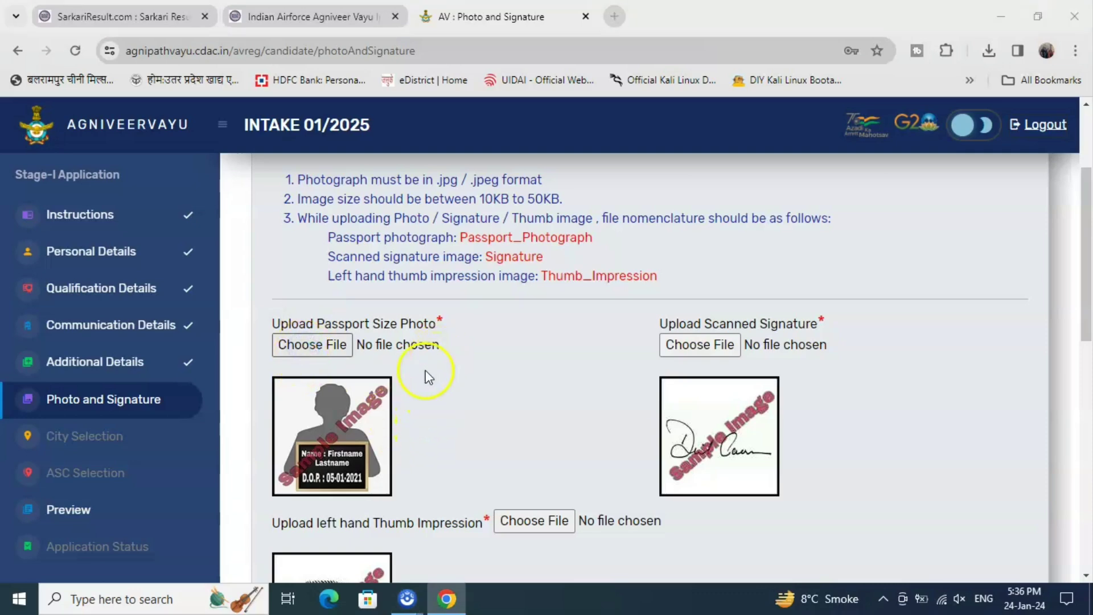
{"action": "left_click", "coordinate": [291, 358]}
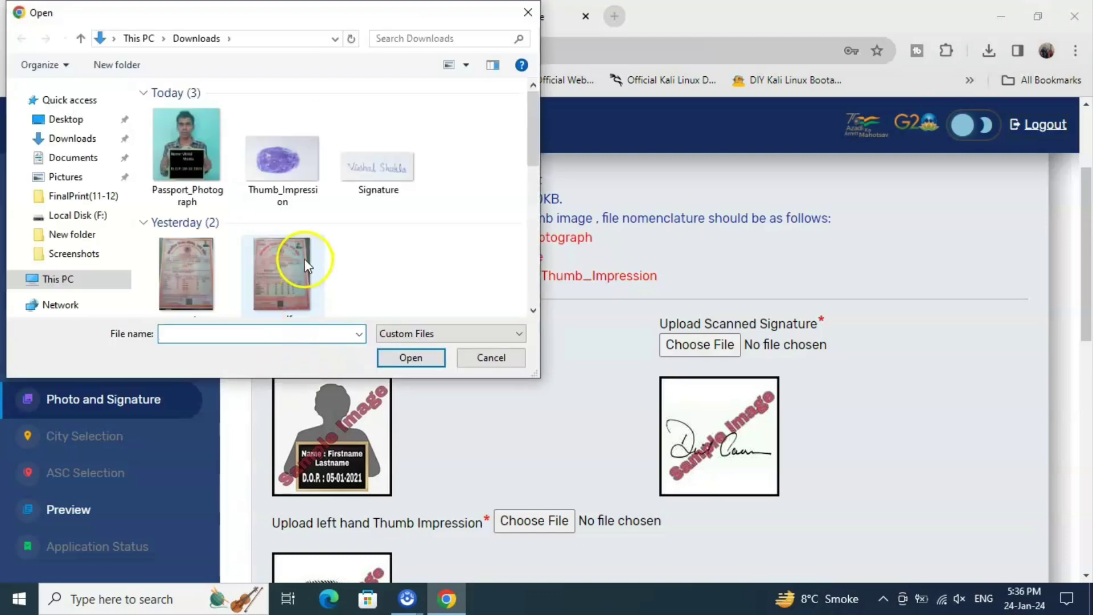
{"action": "left_click", "coordinate": [187, 156]}
{"action": "left_click", "coordinate": [420, 361]}
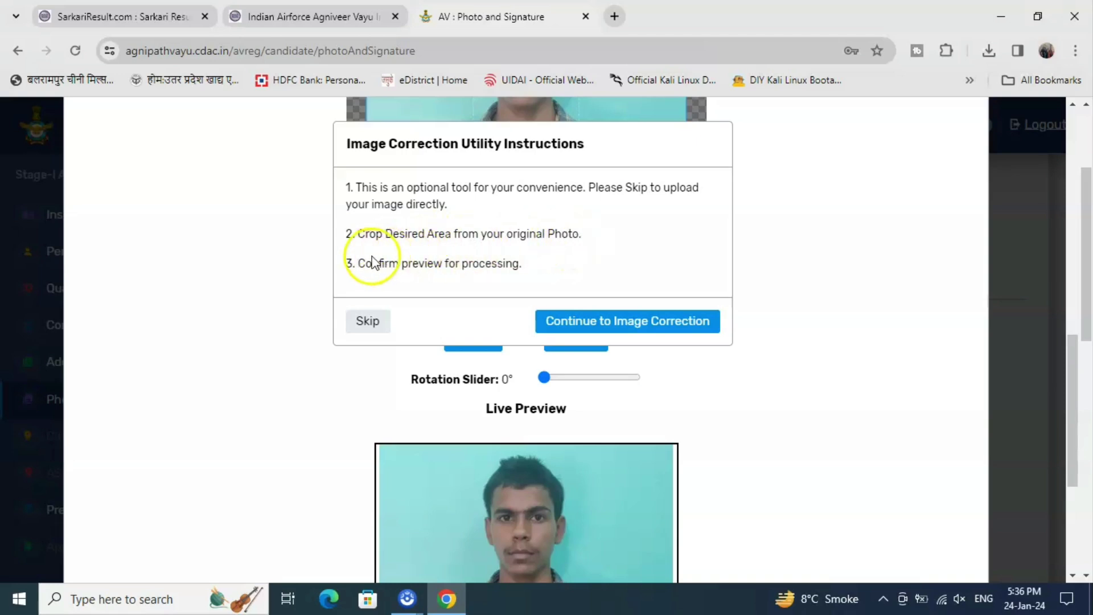
{"action": "left_click", "coordinate": [379, 329]}
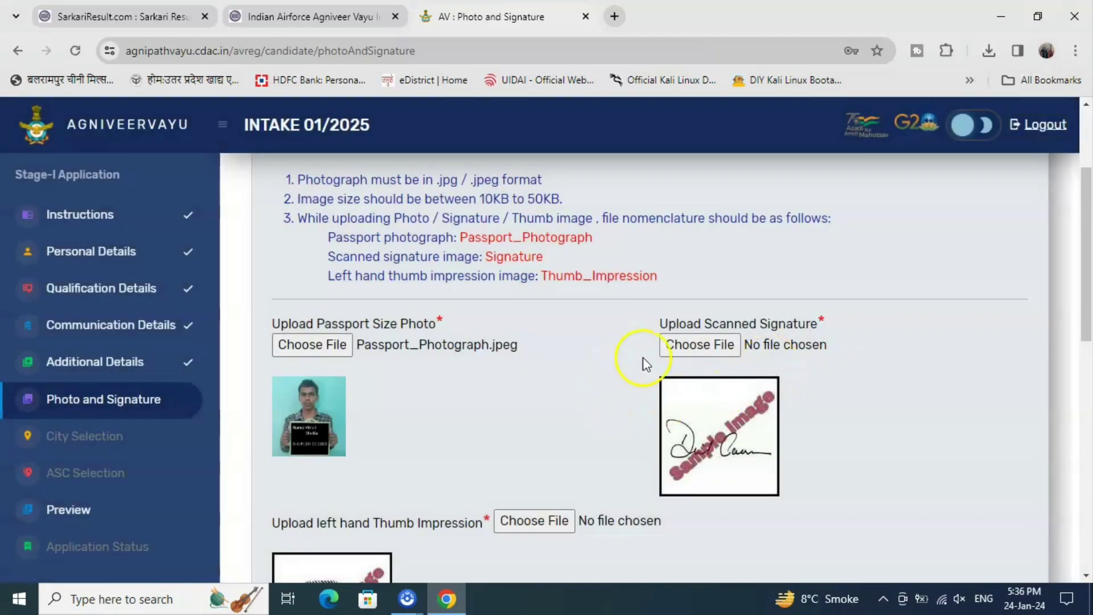
Step: Upload the Signature file from Downloads as the scanned signature, skipping the image correction utility
{"action": "left_click", "coordinate": [698, 346]}
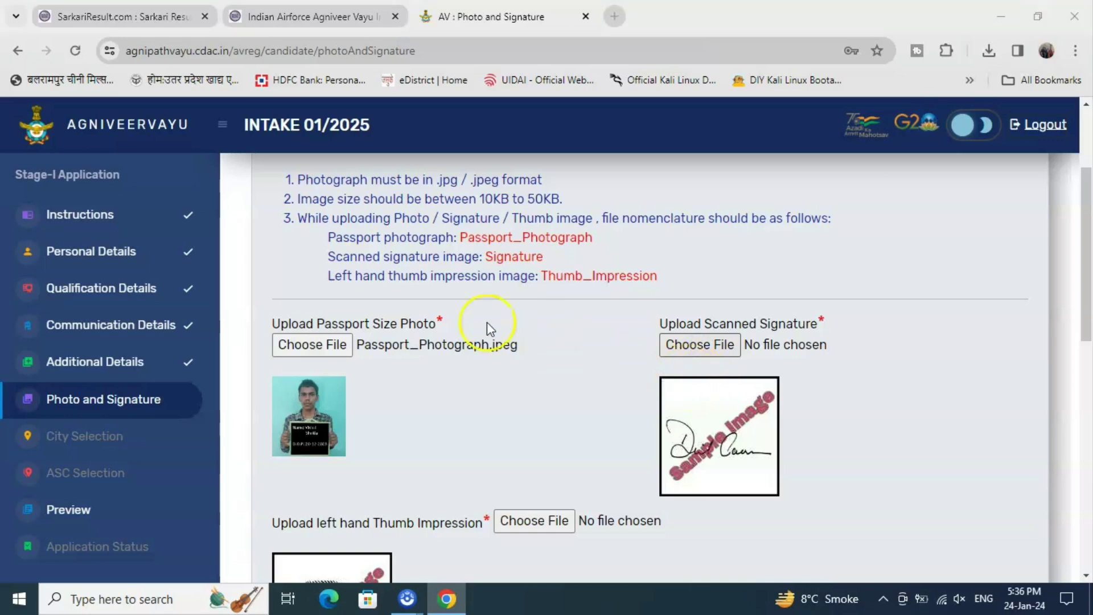
{"action": "left_click", "coordinate": [376, 167]}
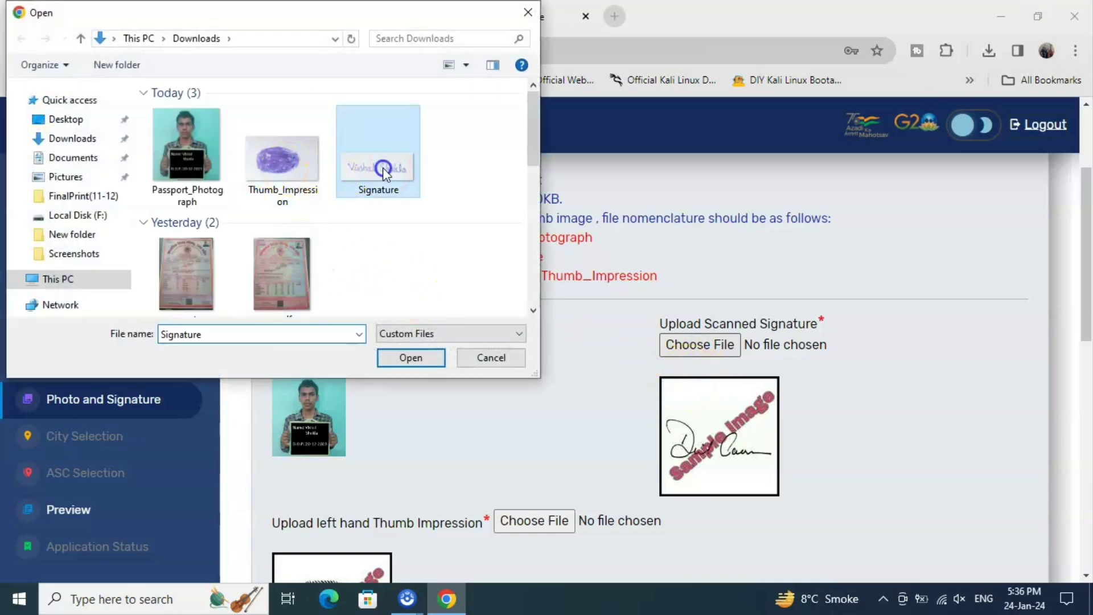
{"action": "left_click", "coordinate": [427, 357]}
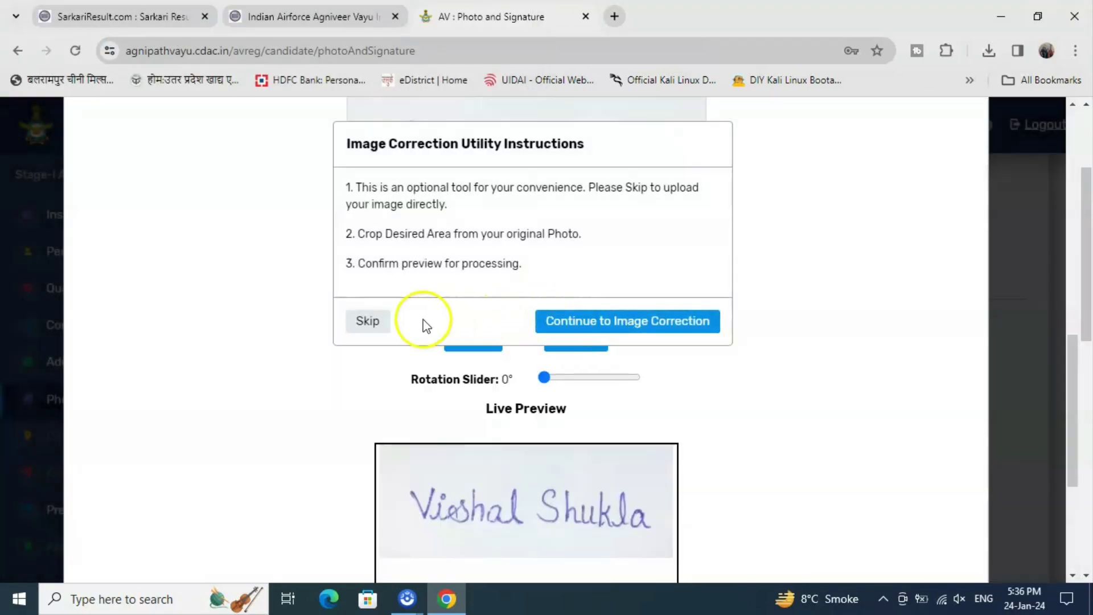
{"action": "left_click", "coordinate": [376, 319]}
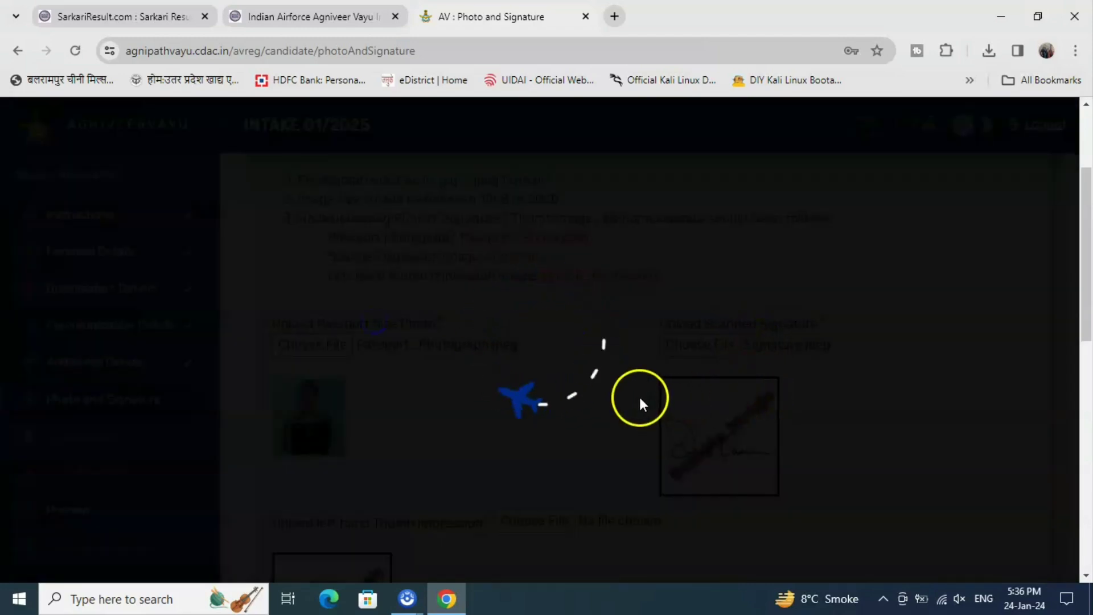
Step: Upload Thumb_Impression from Downloads as the left hand thumb impression, skipping image correction, and save the uploaded documents
{"action": "scroll", "coordinate": [480, 412], "scroll_direction": "down", "scroll_amount": 4}
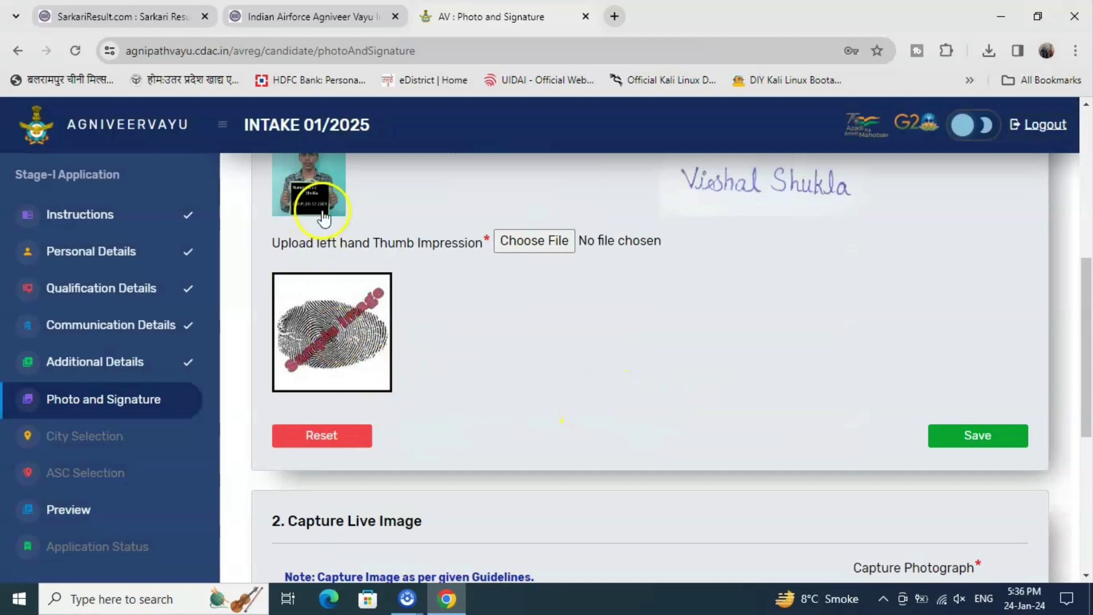
{"action": "left_click", "coordinate": [504, 243]}
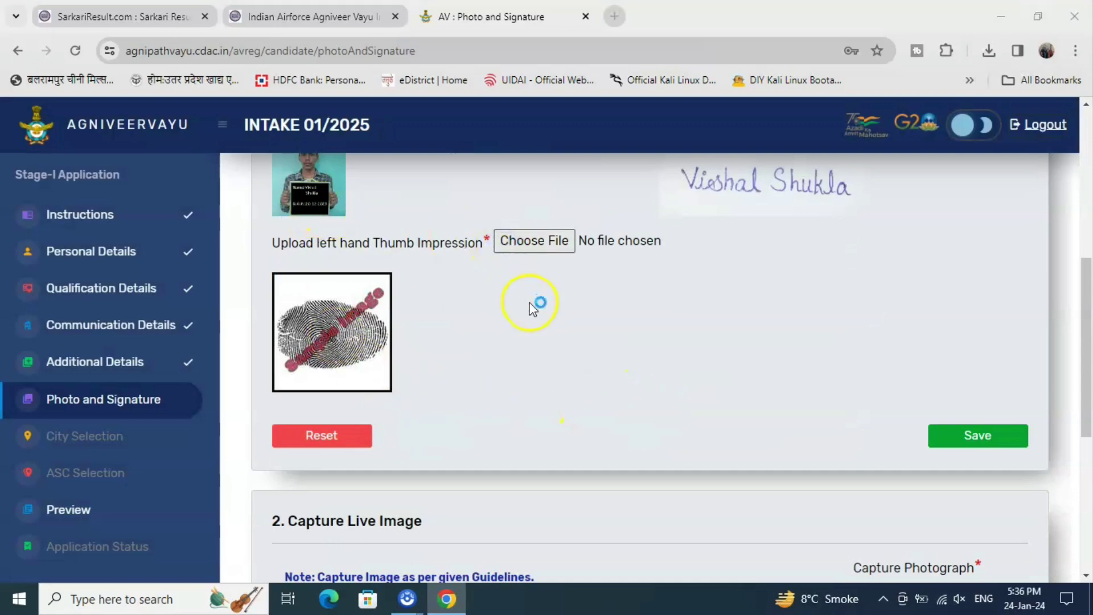
{"action": "left_click", "coordinate": [285, 188]}
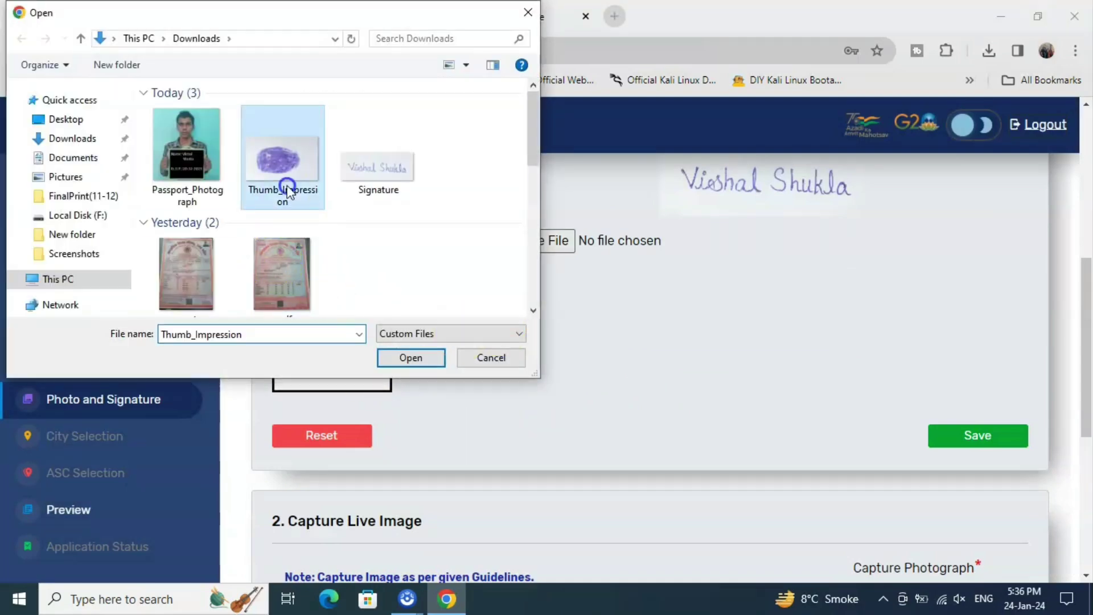
{"action": "left_click", "coordinate": [421, 363]}
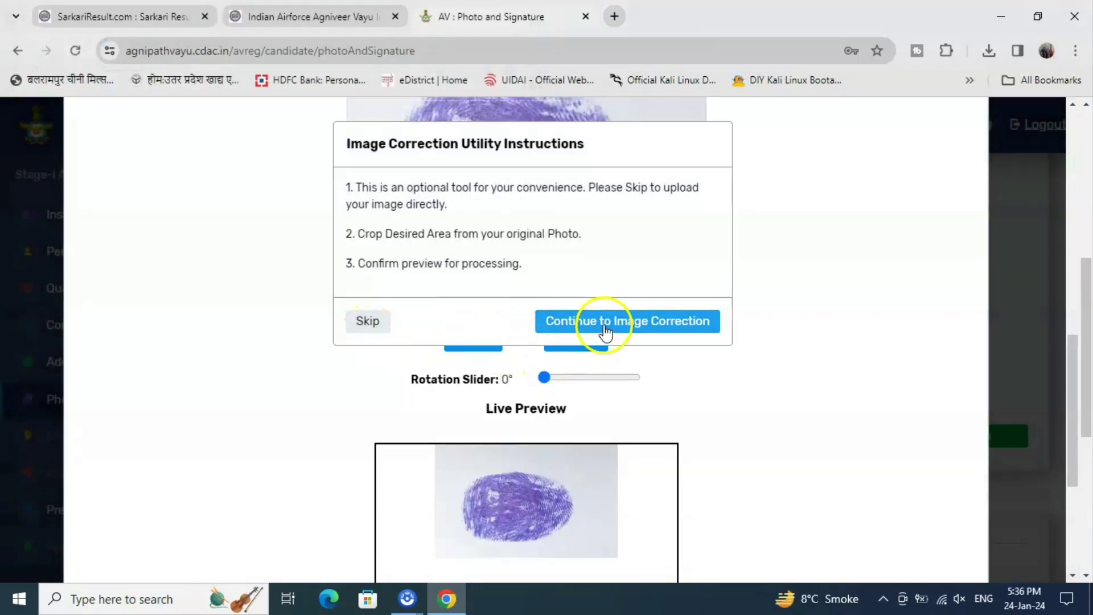
{"action": "left_click", "coordinate": [369, 325]}
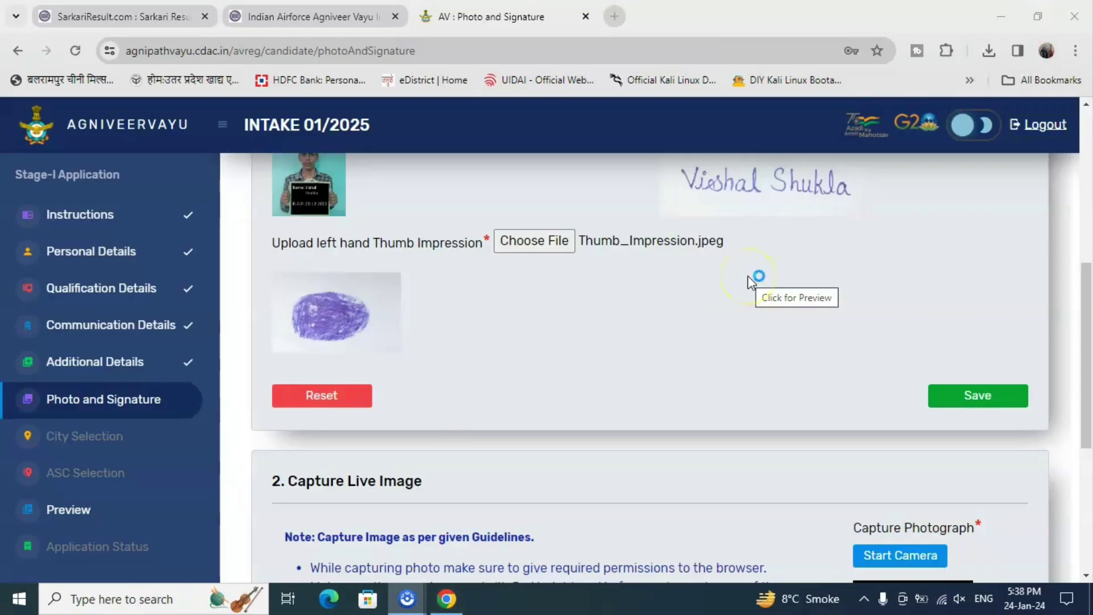
{"action": "left_click", "coordinate": [993, 409]}
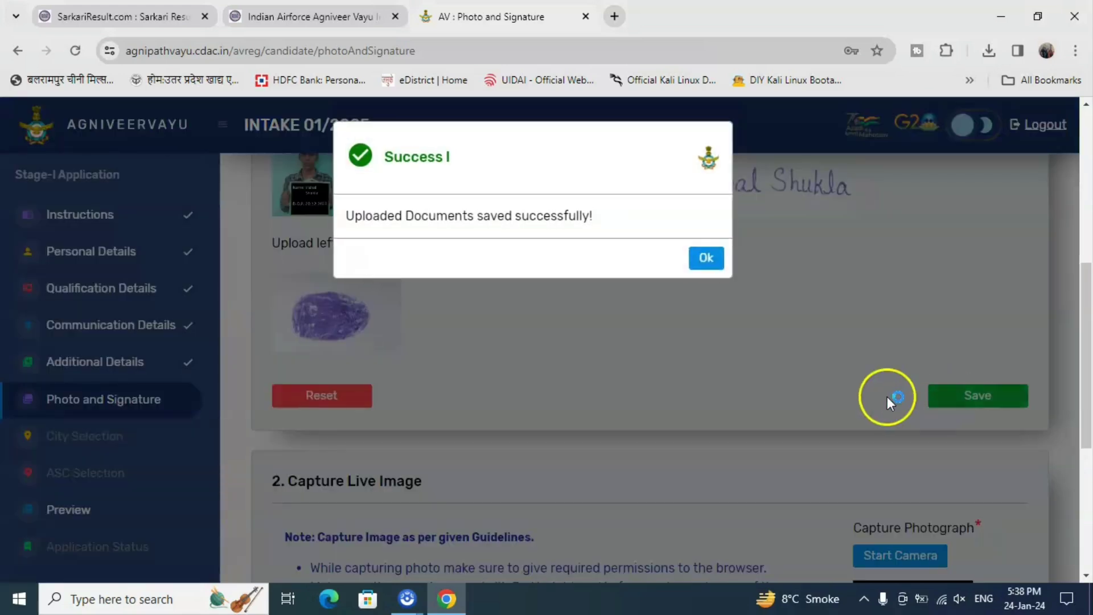
{"action": "left_click", "coordinate": [706, 258]}
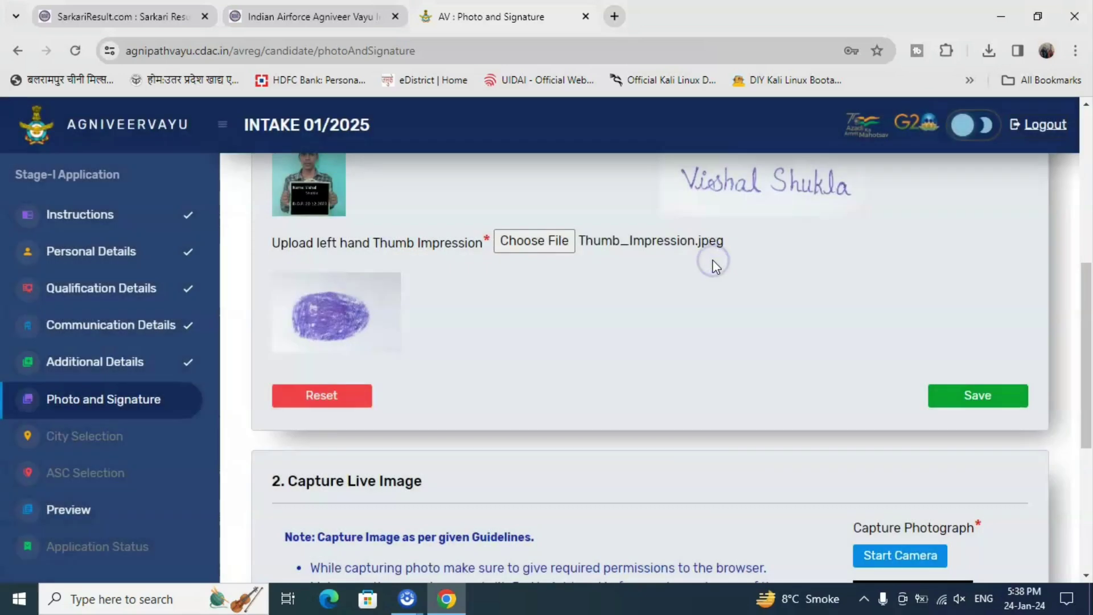
Step: Read the Capture Live Image guidelines on browser permissions, room lighting and head position, and locate the camera start control
{"action": "scroll", "coordinate": [711, 262], "scroll_direction": "down", "scroll_amount": 5}
{"action": "scroll", "coordinate": [897, 411], "scroll_direction": "up", "scroll_amount": 1}
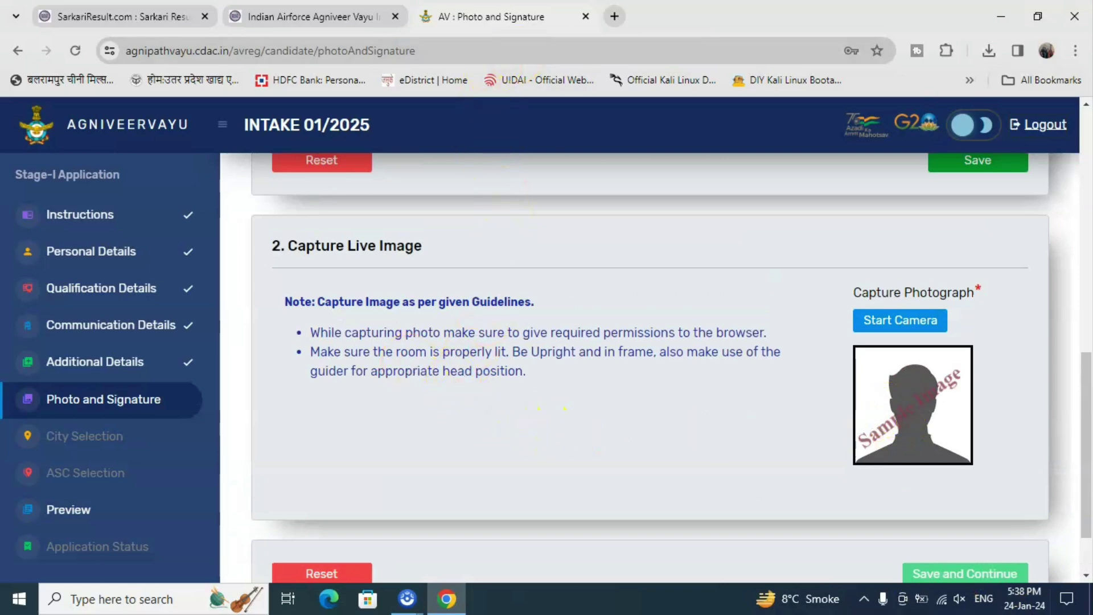
{"action": "left_click_drag", "start_coordinate": [259, 235], "coordinate": [455, 259]}
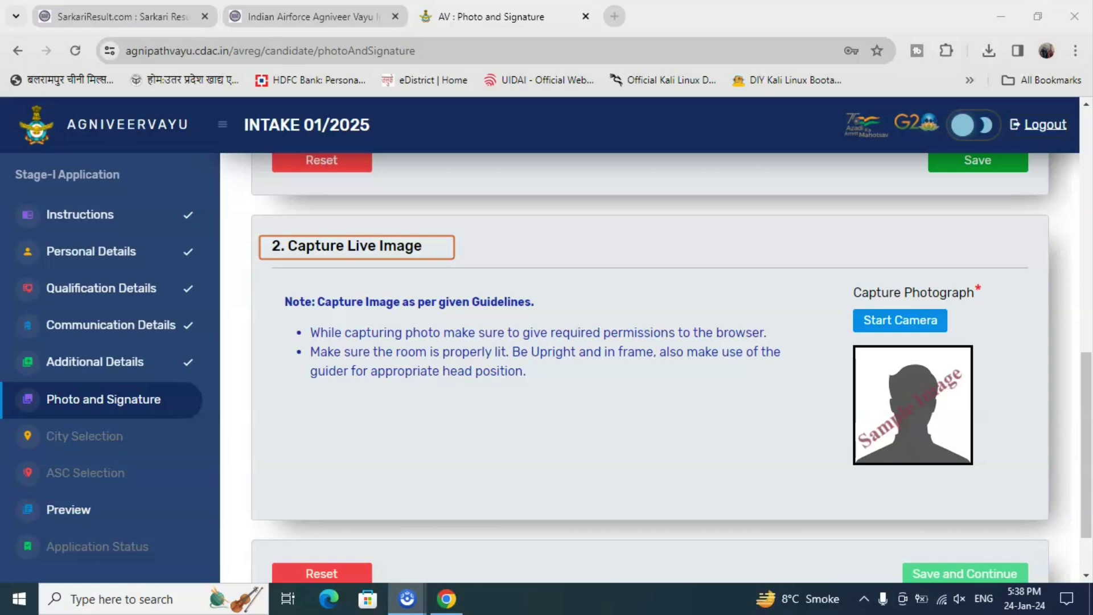
{"action": "left_click_drag", "start_coordinate": [281, 318], "coordinate": [784, 337]}
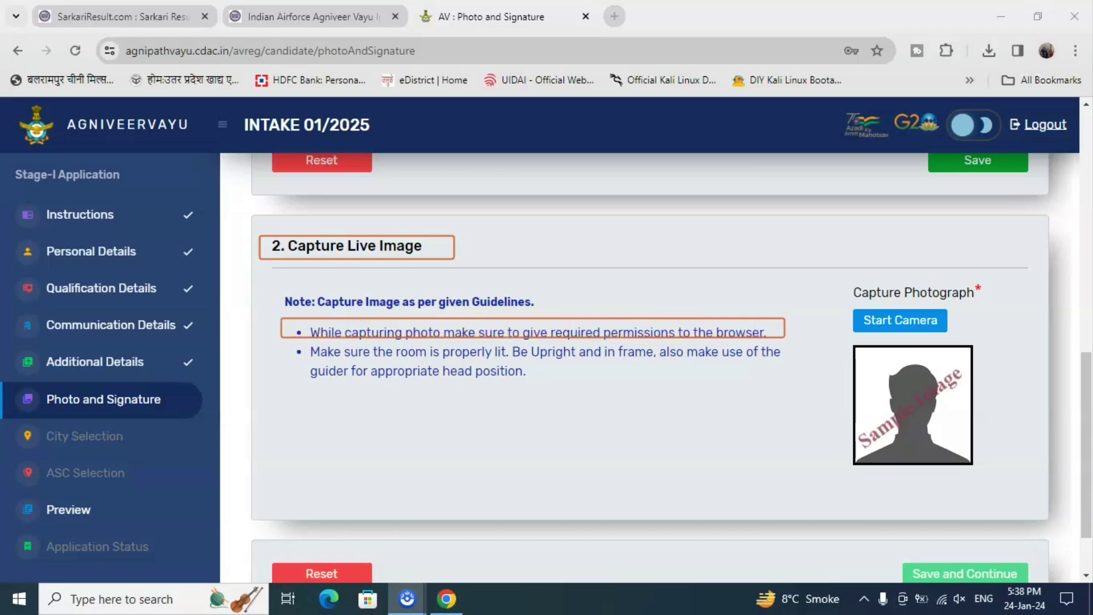
{"action": "left_click_drag", "start_coordinate": [844, 297], "coordinate": [968, 330]}
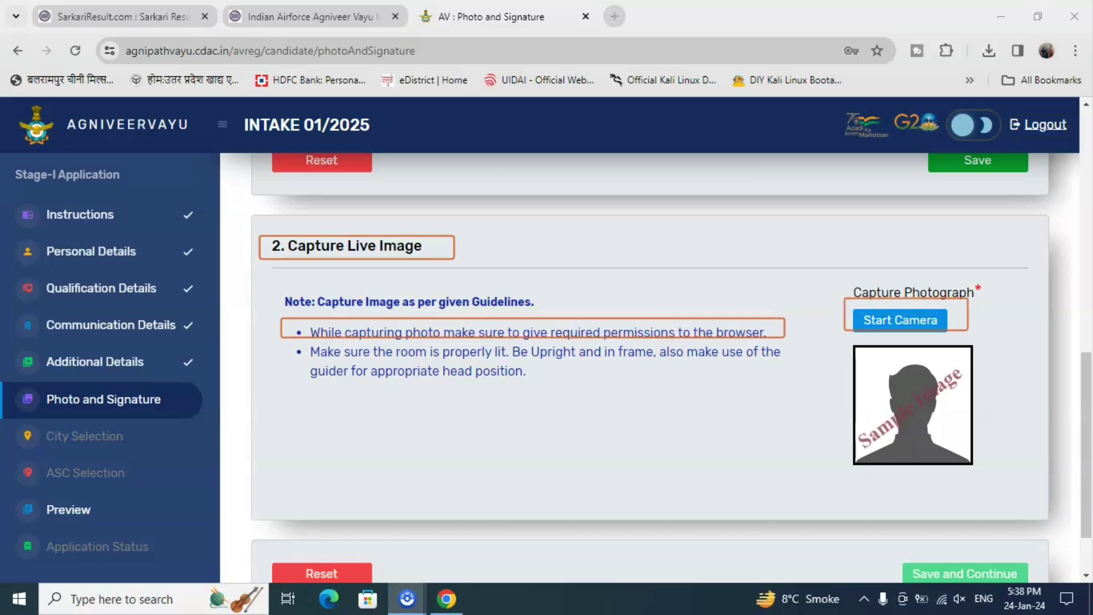
{"action": "mouse_move", "coordinate": [269, 332]}
{"action": "left_mouse_down"}
{"action": "mouse_move", "coordinate": [697, 398]}
{"action": "mouse_move", "coordinate": [803, 394]}
{"action": "left_mouse_up"}
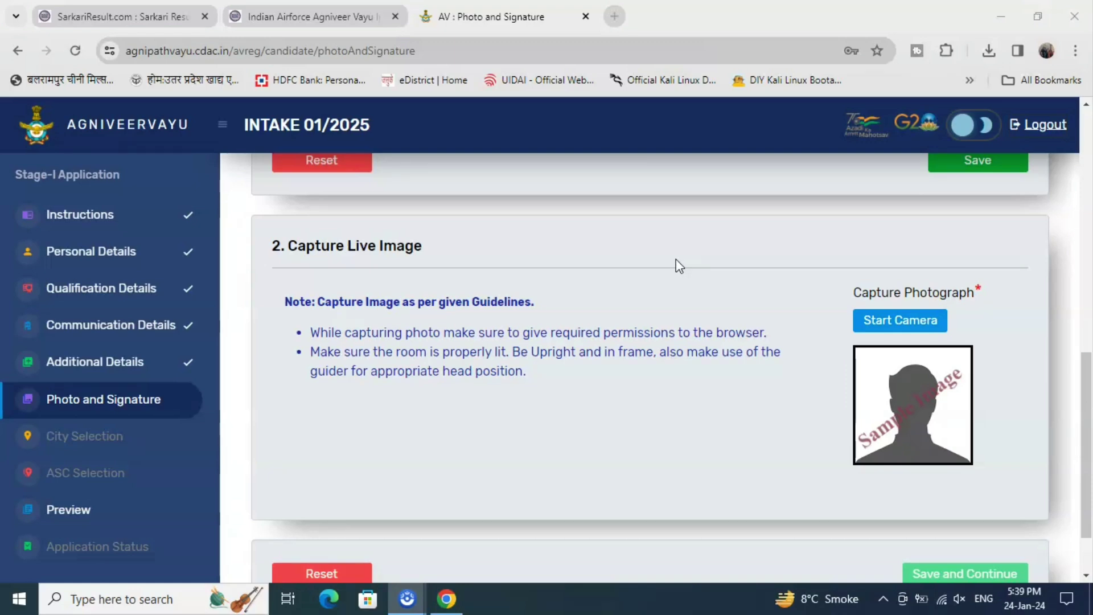
{"action": "scroll", "coordinate": [714, 466], "scroll_direction": "down", "scroll_amount": 2}
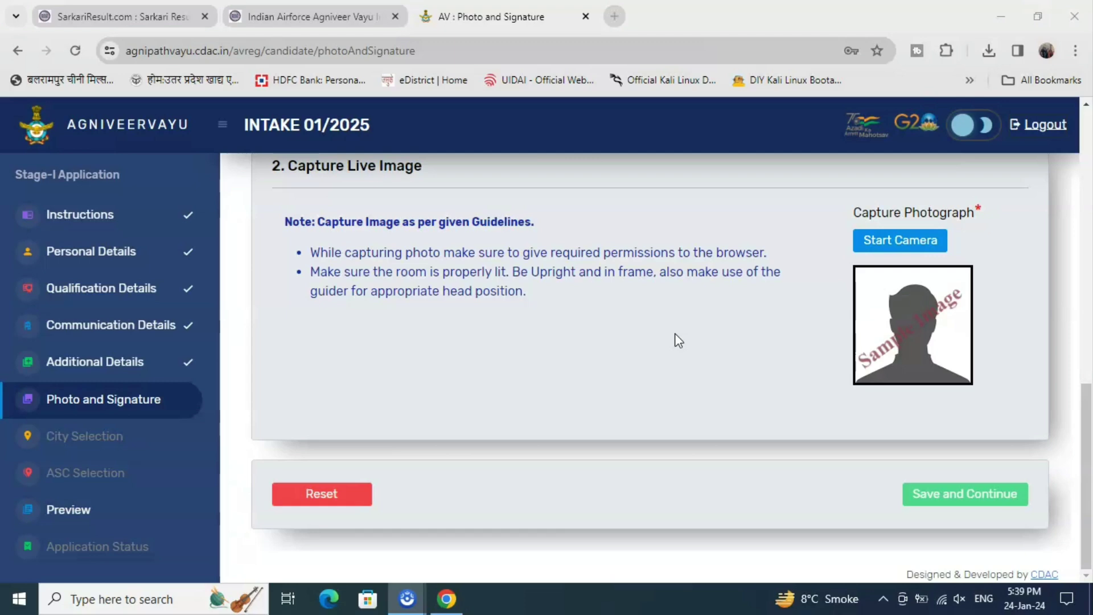
{"action": "left_click_drag", "start_coordinate": [666, 330], "coordinate": [707, 414]}
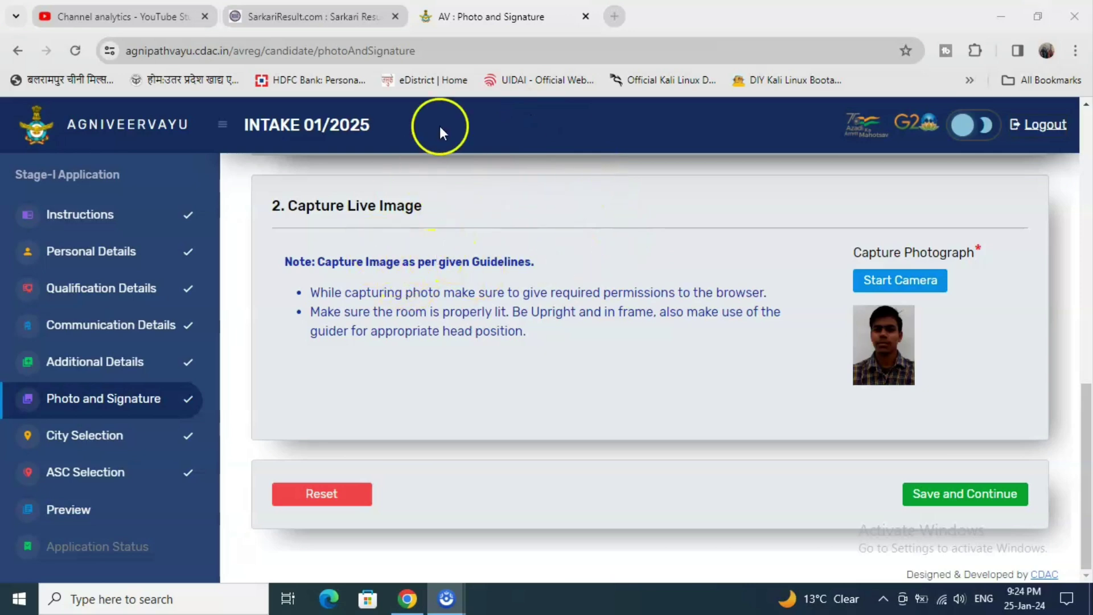
Step: Try to save the Photo and Signature section with the captured live photograph and continue to the following section
{"action": "left_click", "coordinate": [974, 499]}
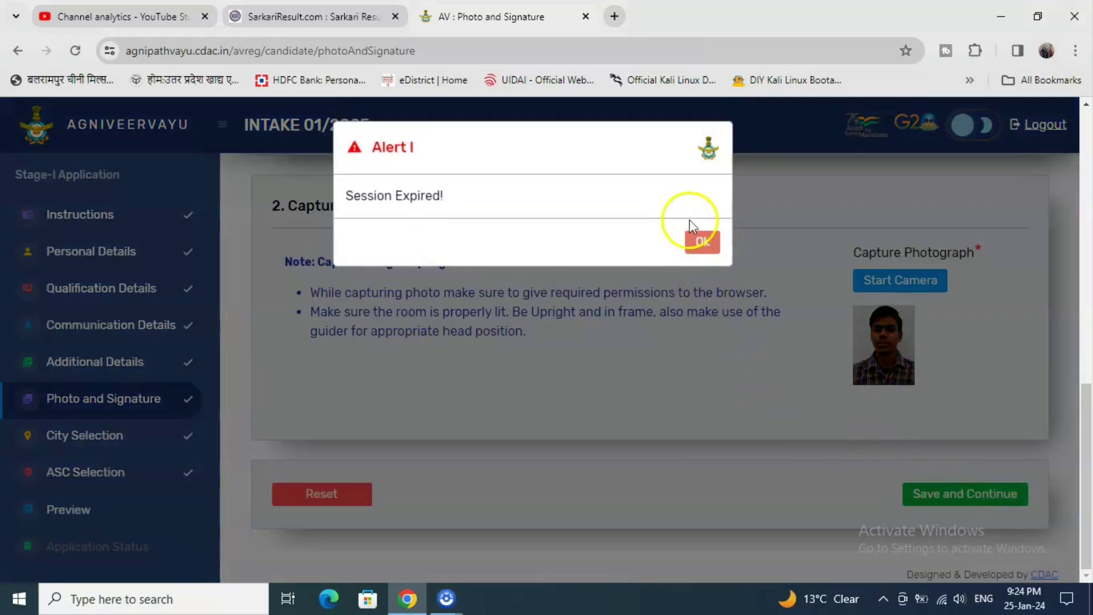
{"action": "left_click", "coordinate": [700, 240]}
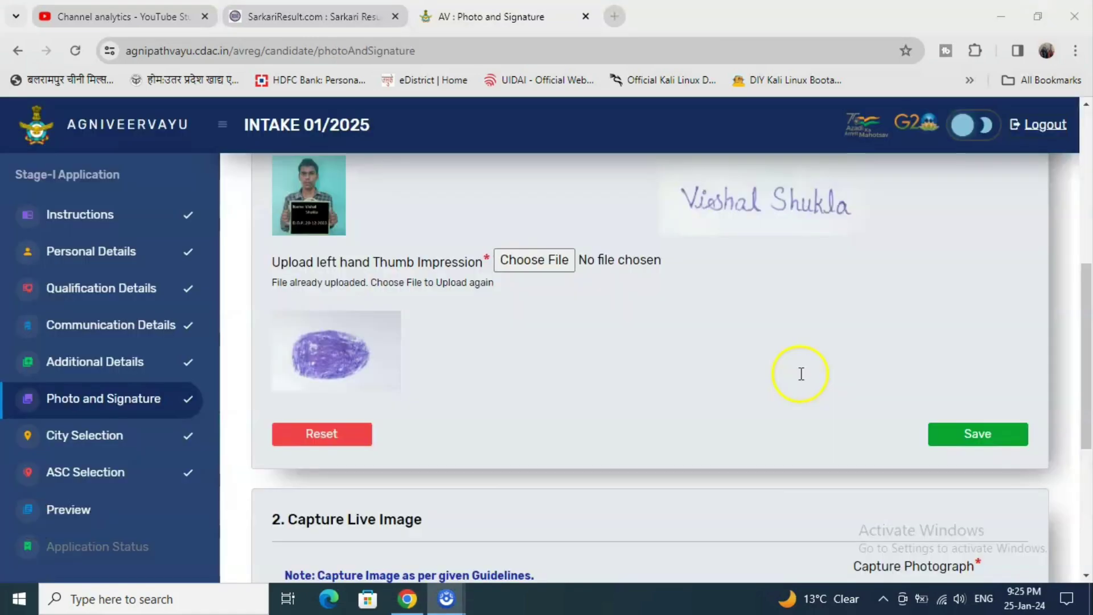
{"action": "scroll", "coordinate": [800, 373], "scroll_direction": "down", "scroll_amount": 5}
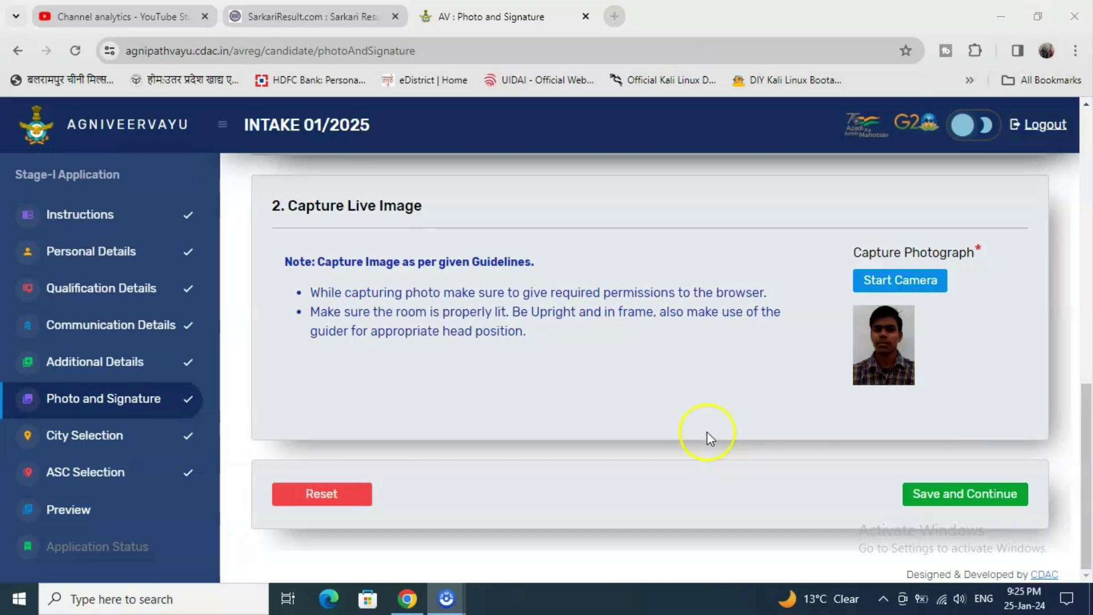
Step: Save the captured live image in the Photo and Signature section and continue to City Selection
{"action": "left_click", "coordinate": [928, 496]}
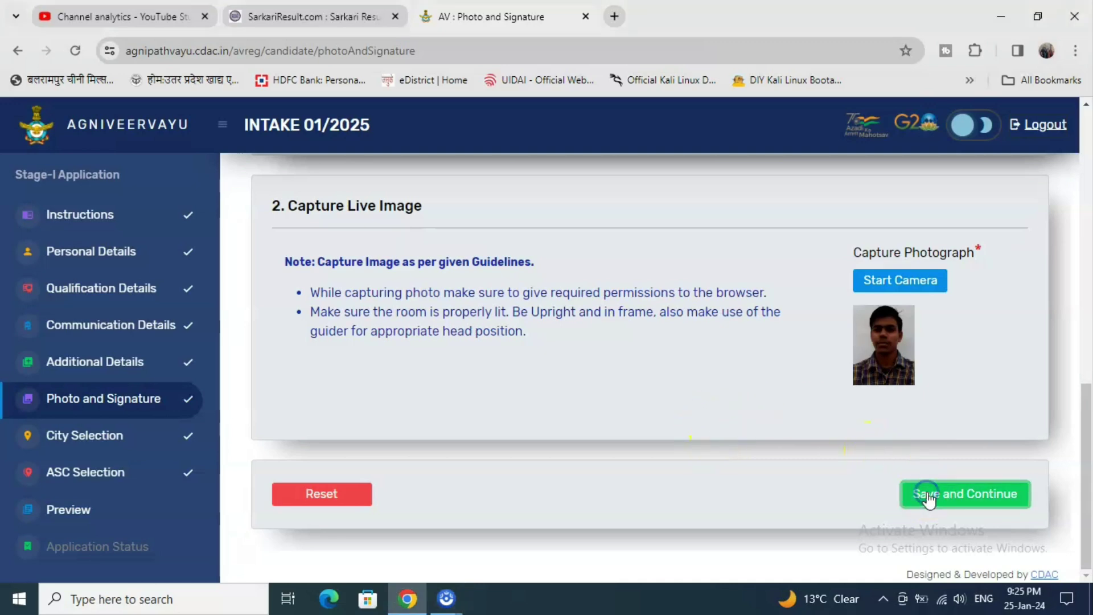
{"action": "left_click", "coordinate": [705, 257]}
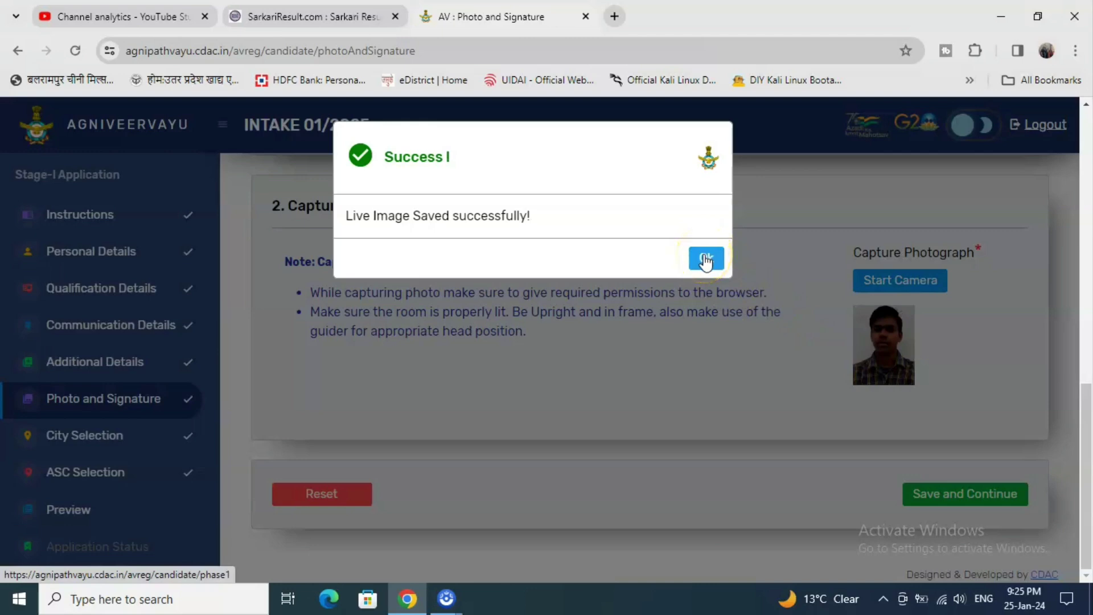
{"action": "left_click", "coordinate": [705, 258]}
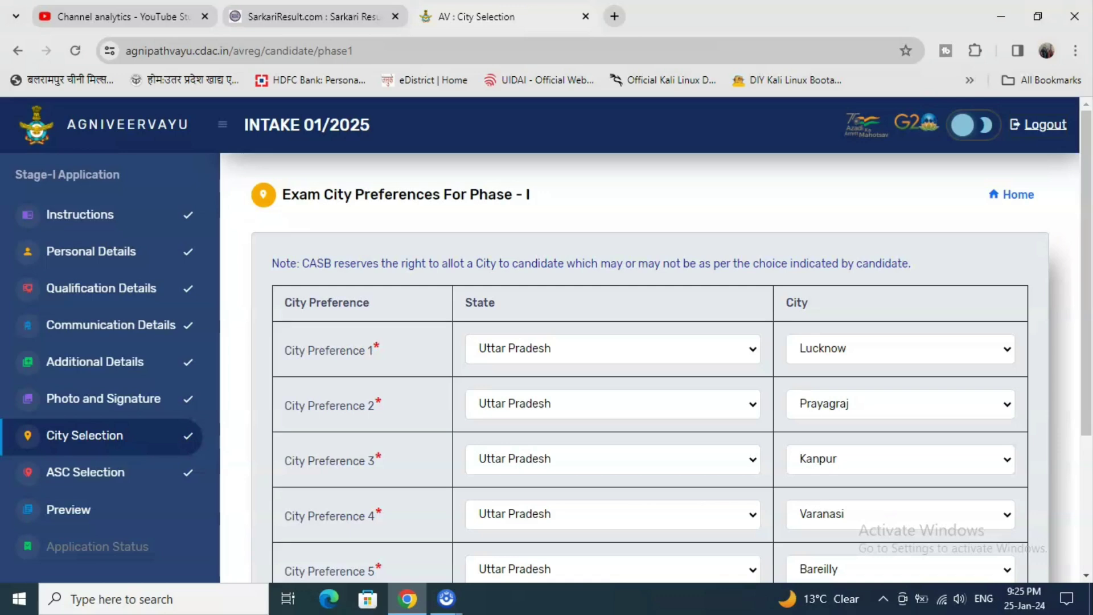
Step: Review the five Phase-I exam city preferences, save them and continue to ASC Selection
{"action": "scroll", "coordinate": [542, 296], "scroll_direction": "down", "scroll_amount": 4}
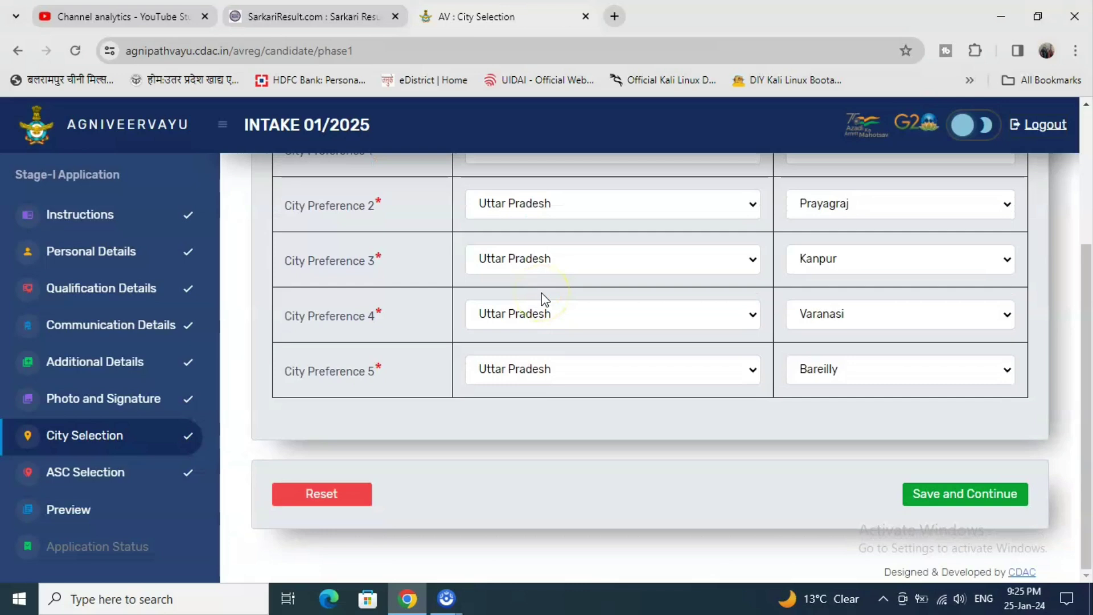
{"action": "scroll", "coordinate": [542, 296], "scroll_direction": "up", "scroll_amount": 3}
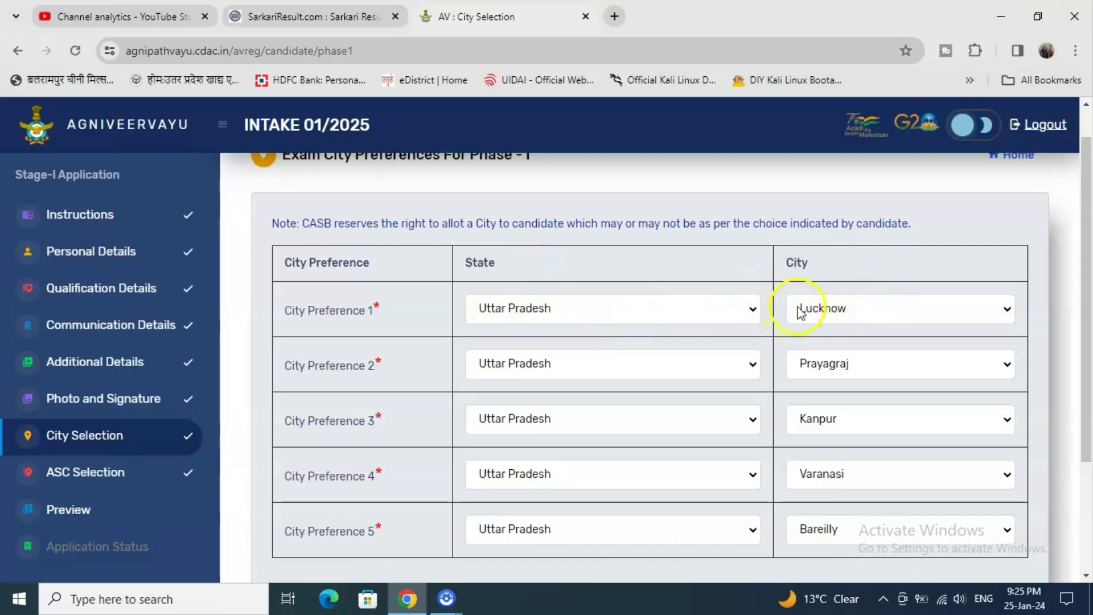
{"action": "scroll", "coordinate": [837, 356], "scroll_direction": "down", "scroll_amount": 3}
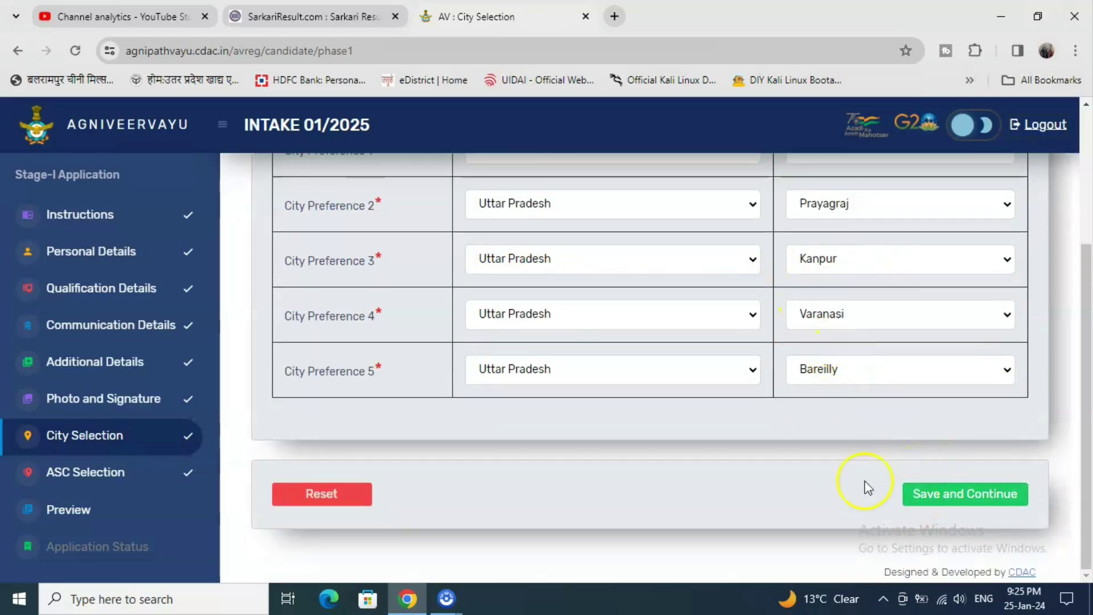
{"action": "left_click", "coordinate": [963, 495]}
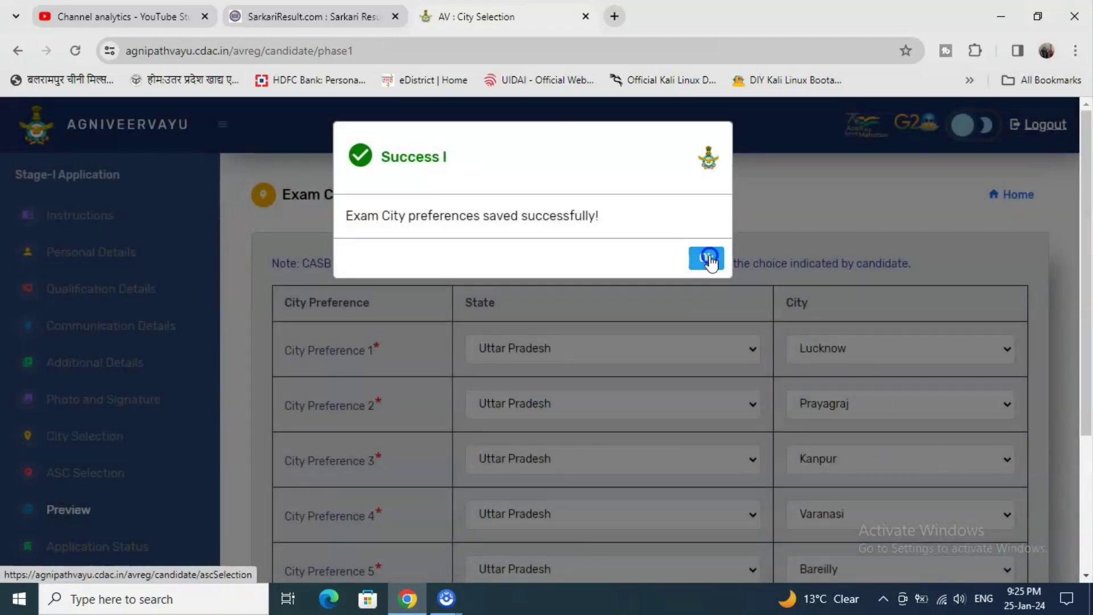
{"action": "left_click", "coordinate": [708, 261]}
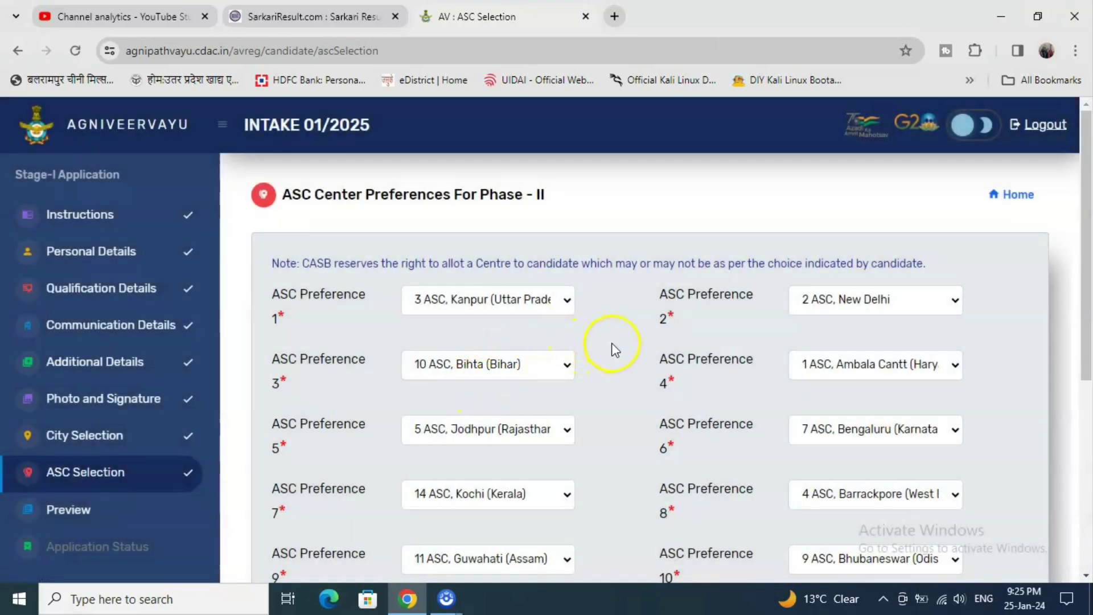
Step: Keep 3 ASC, Kanpur (Uttar Pradesh) as ASC Preference 1, save the Phase-II centre preferences and continue to the preview
{"action": "scroll", "coordinate": [615, 350], "scroll_direction": "down", "scroll_amount": 1}
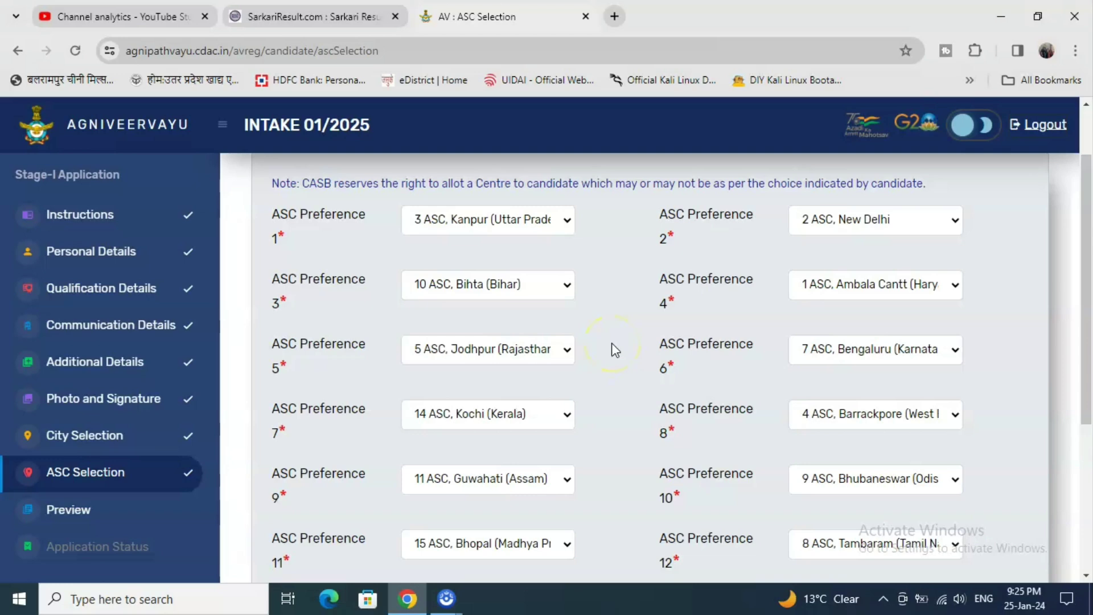
{"action": "scroll", "coordinate": [611, 349], "scroll_direction": "up", "scroll_amount": 1}
{"action": "left_click", "coordinate": [514, 305]}
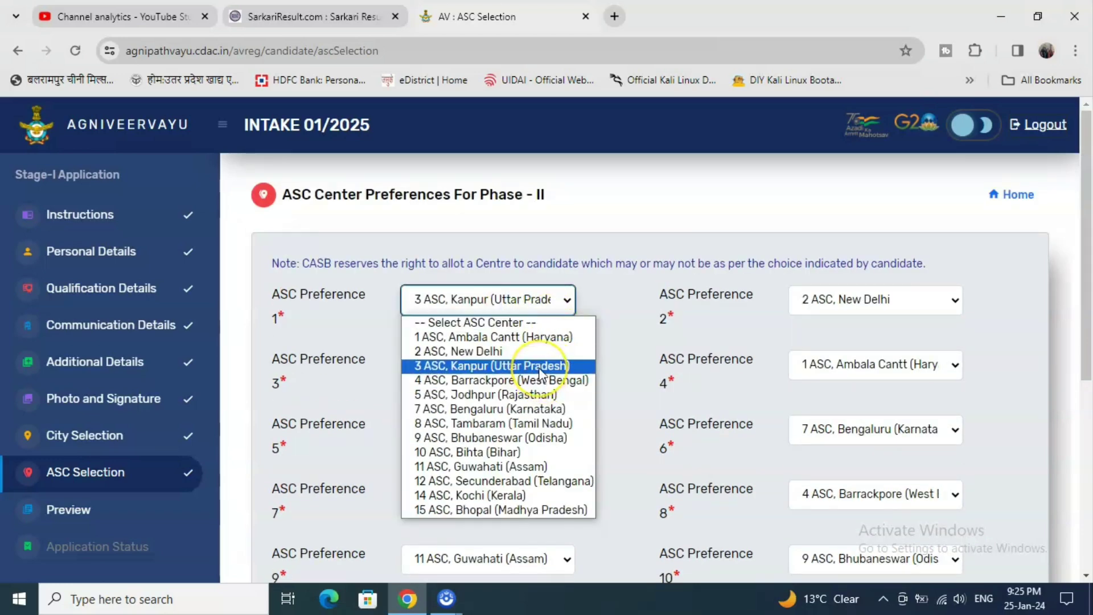
{"action": "left_click", "coordinate": [539, 369]}
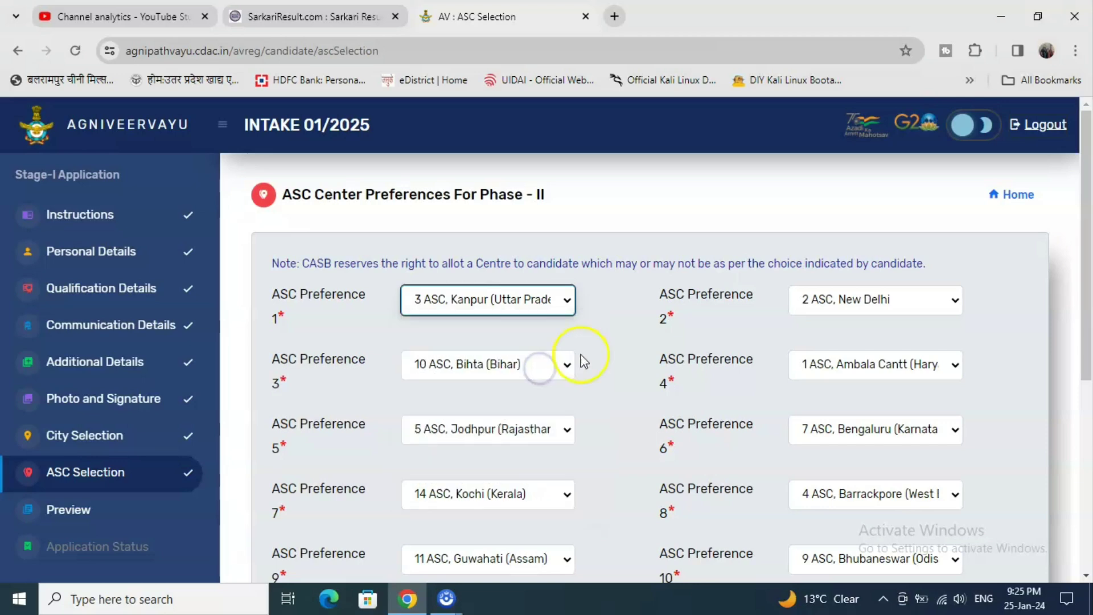
{"action": "left_click", "coordinate": [612, 330]}
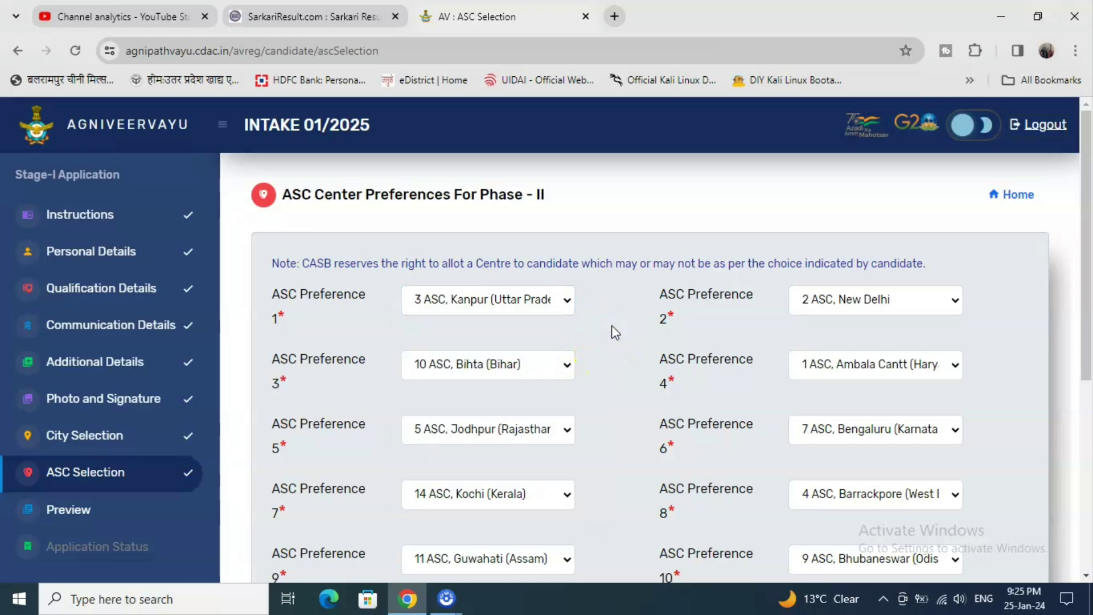
{"action": "scroll", "coordinate": [611, 332], "scroll_direction": "down", "scroll_amount": 5}
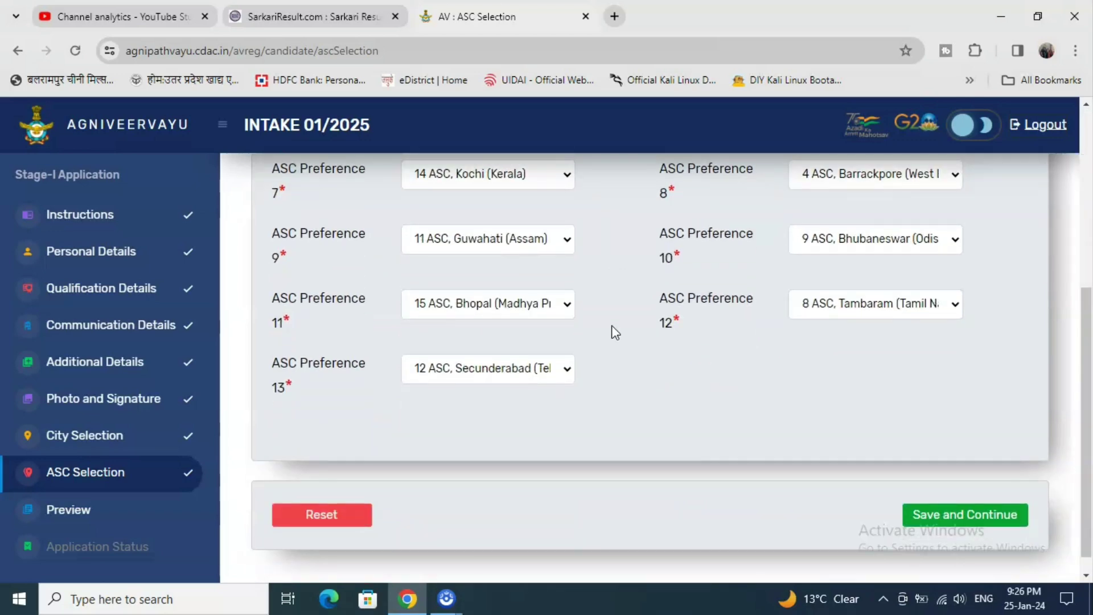
{"action": "left_click", "coordinate": [929, 515]}
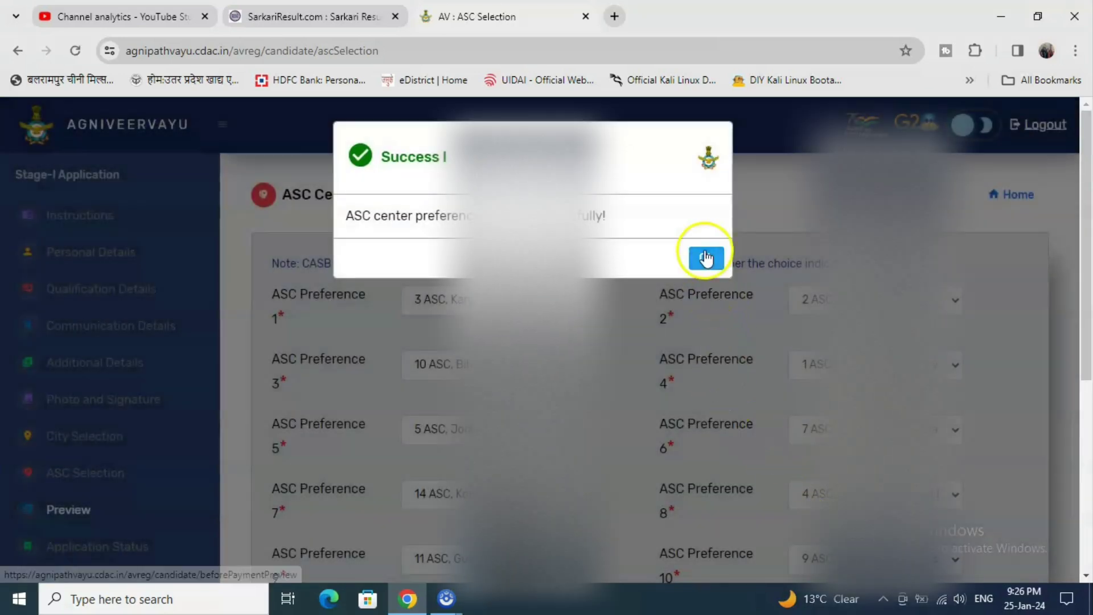
{"action": "left_click", "coordinate": [706, 257]}
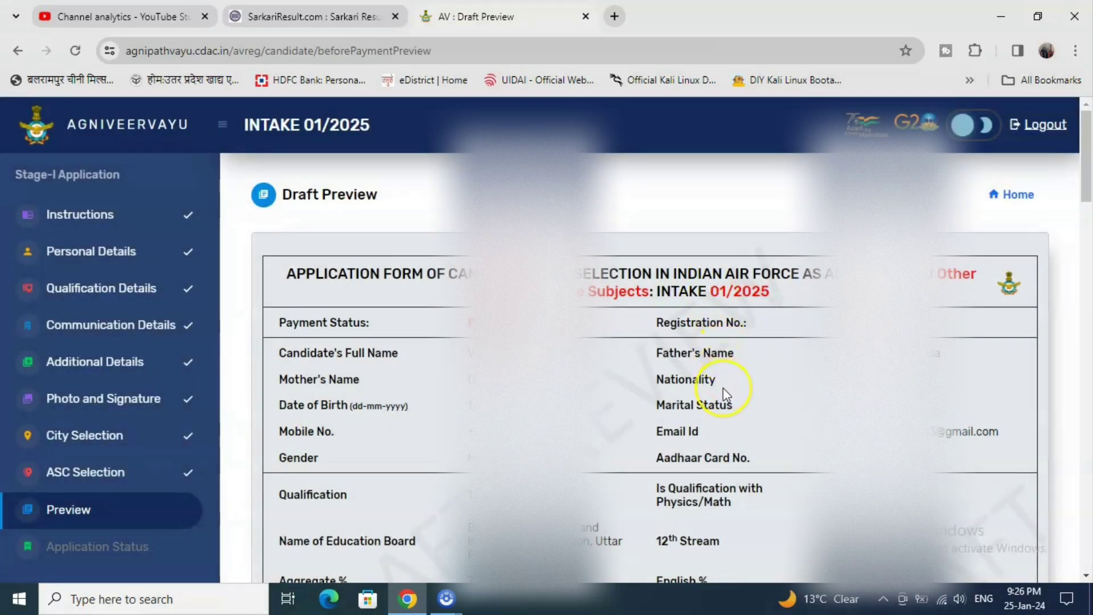
Step: Review the draft application from the candidate's details through the signature and thumb impression to the draft download and declarations
{"action": "scroll", "coordinate": [725, 387], "scroll_direction": "down", "scroll_amount": 15}
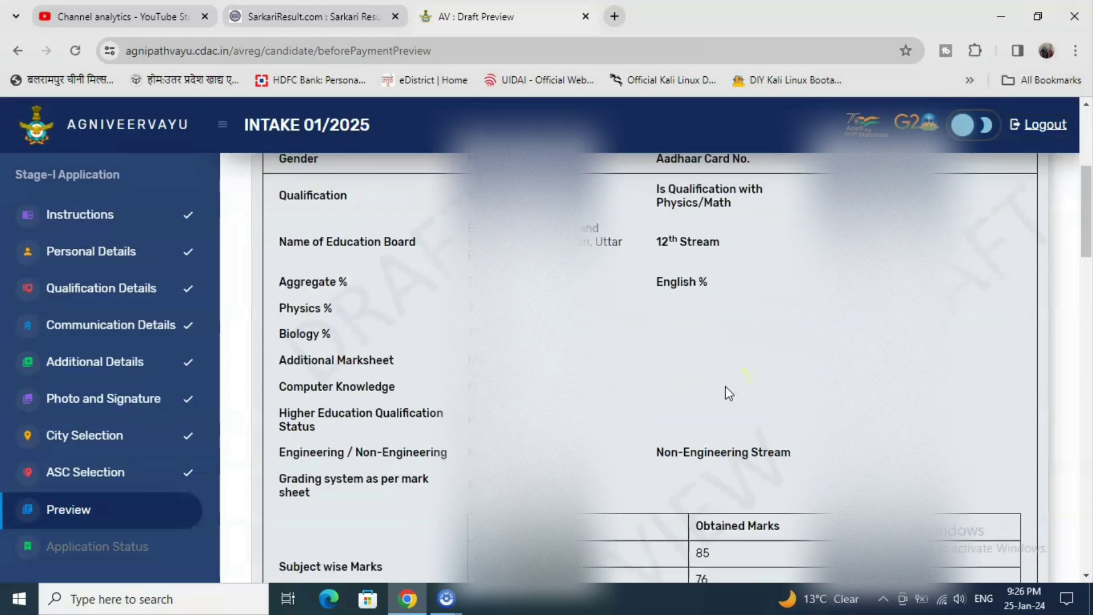
{"action": "scroll", "coordinate": [727, 385], "scroll_direction": "down", "scroll_amount": 15}
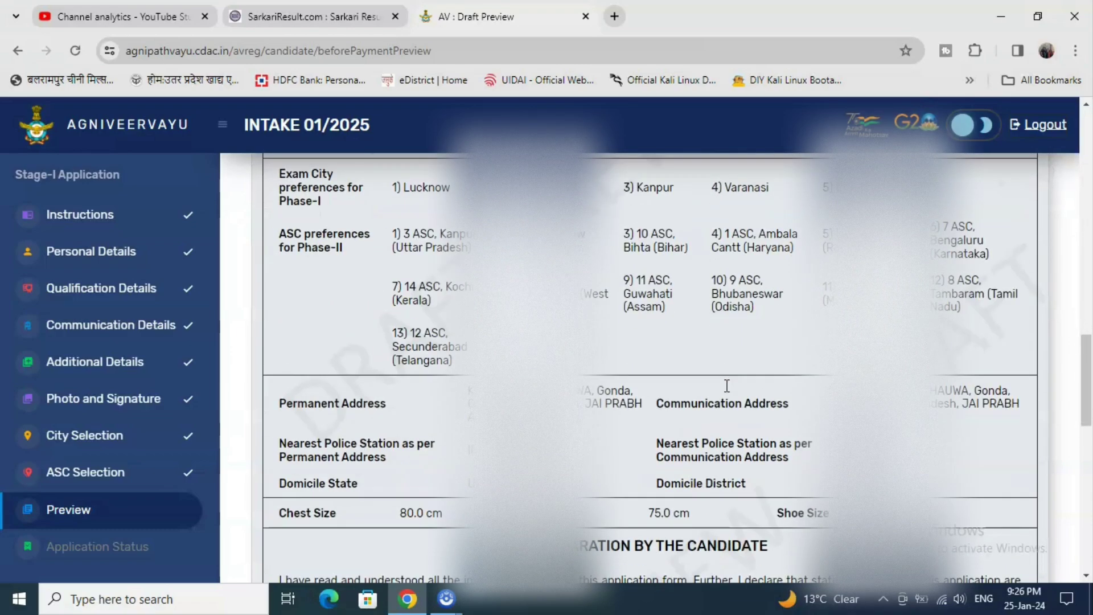
{"action": "scroll", "coordinate": [726, 386], "scroll_direction": "down", "scroll_amount": 5}
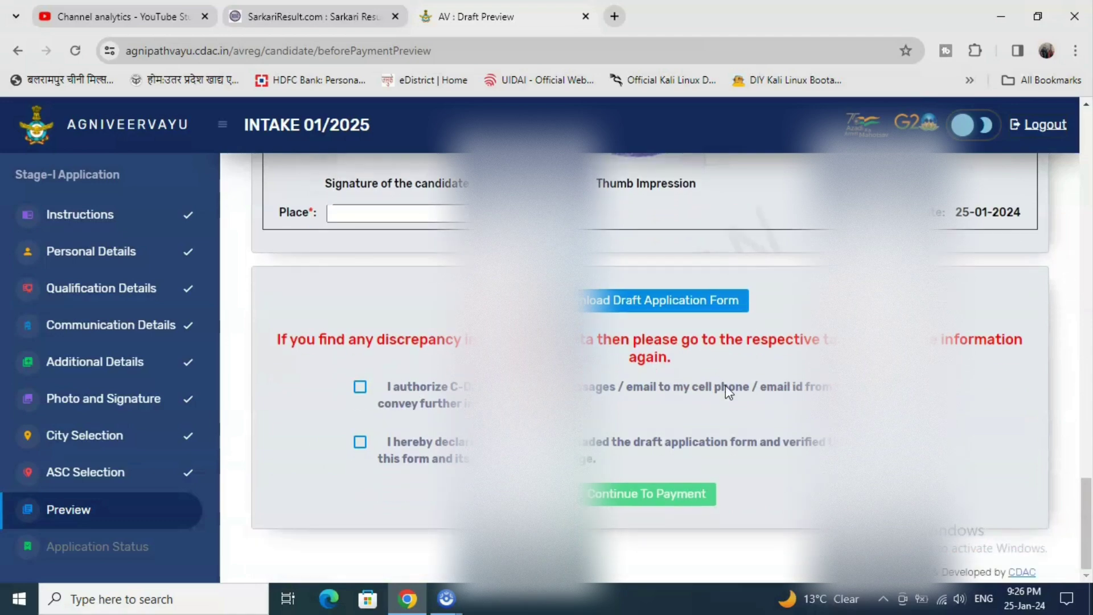
{"action": "scroll", "coordinate": [725, 385], "scroll_direction": "up", "scroll_amount": 1}
{"action": "left_click", "coordinate": [718, 382]}
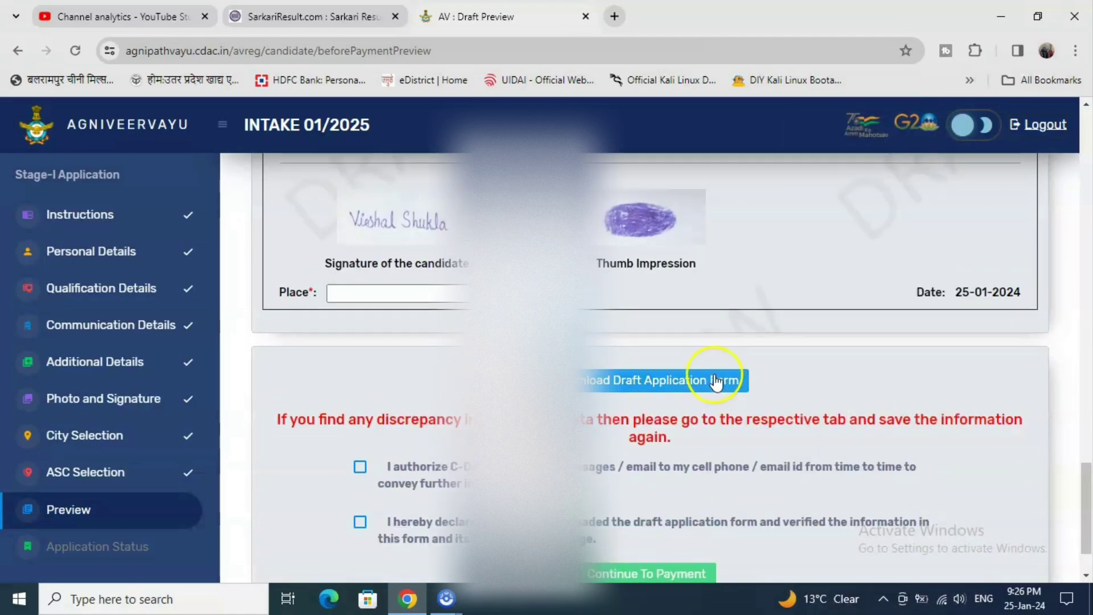
{"action": "scroll", "coordinate": [717, 390], "scroll_direction": "down", "scroll_amount": 1}
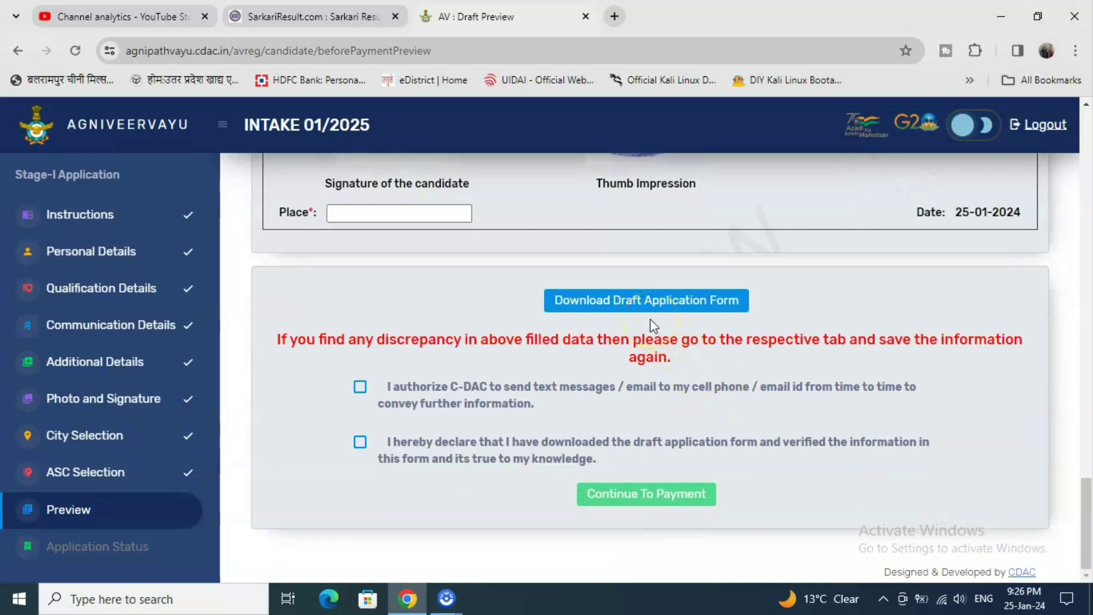
{"action": "scroll", "coordinate": [650, 320], "scroll_direction": "up", "scroll_amount": 2}
{"action": "scroll", "coordinate": [652, 325], "scroll_direction": "down", "scroll_amount": 2}
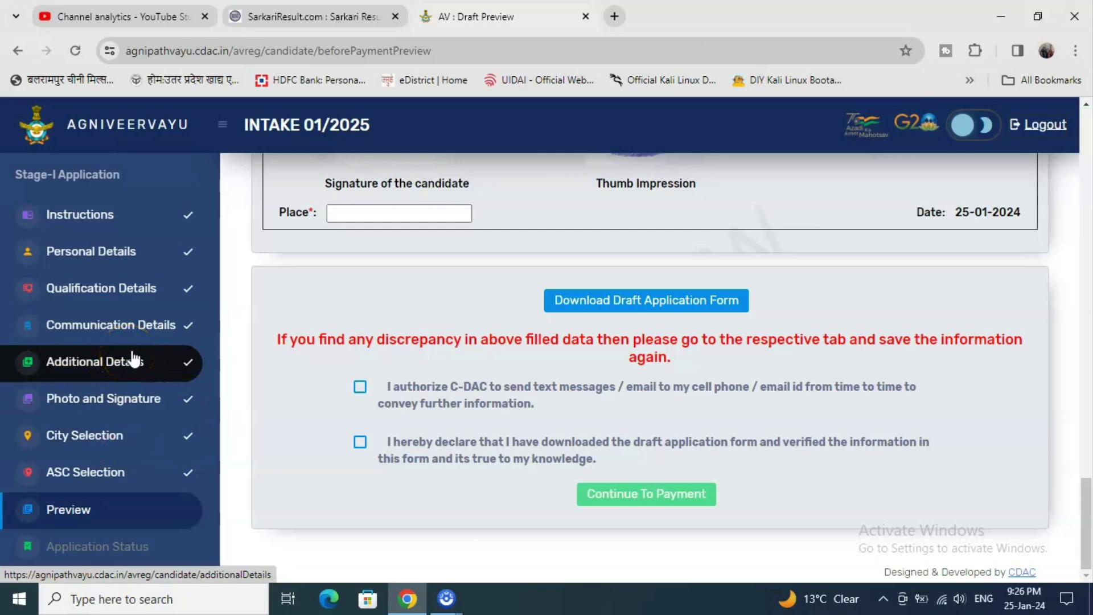
{"action": "left_click", "coordinate": [194, 323]}
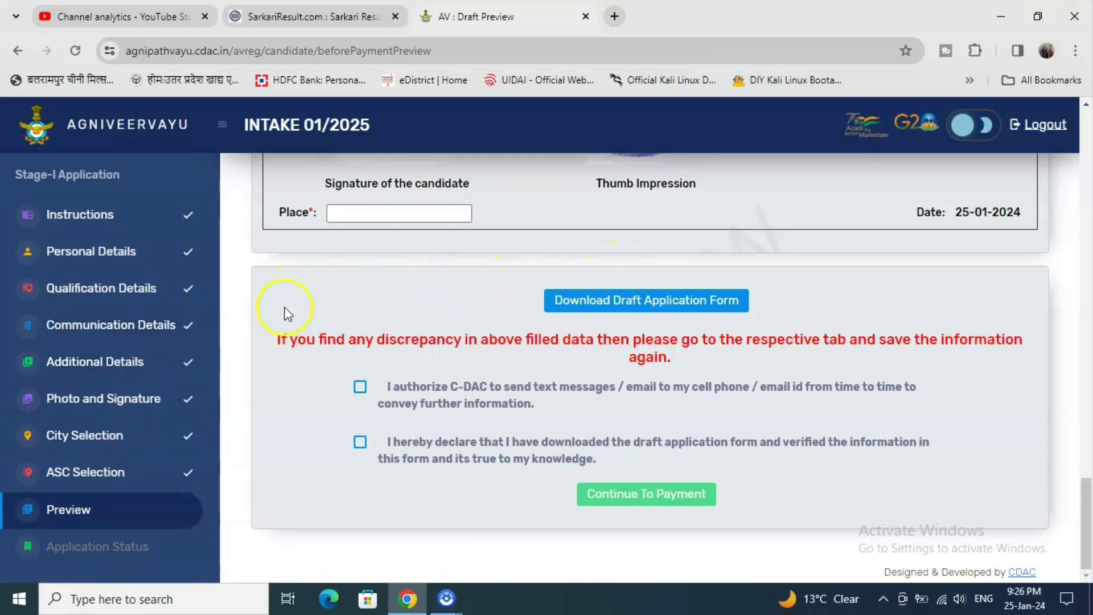
Step: Enter BALRAMPUR as the place and accept both the C-DAC messaging authorization and the draft verification declaration
{"action": "left_click", "coordinate": [428, 212]}
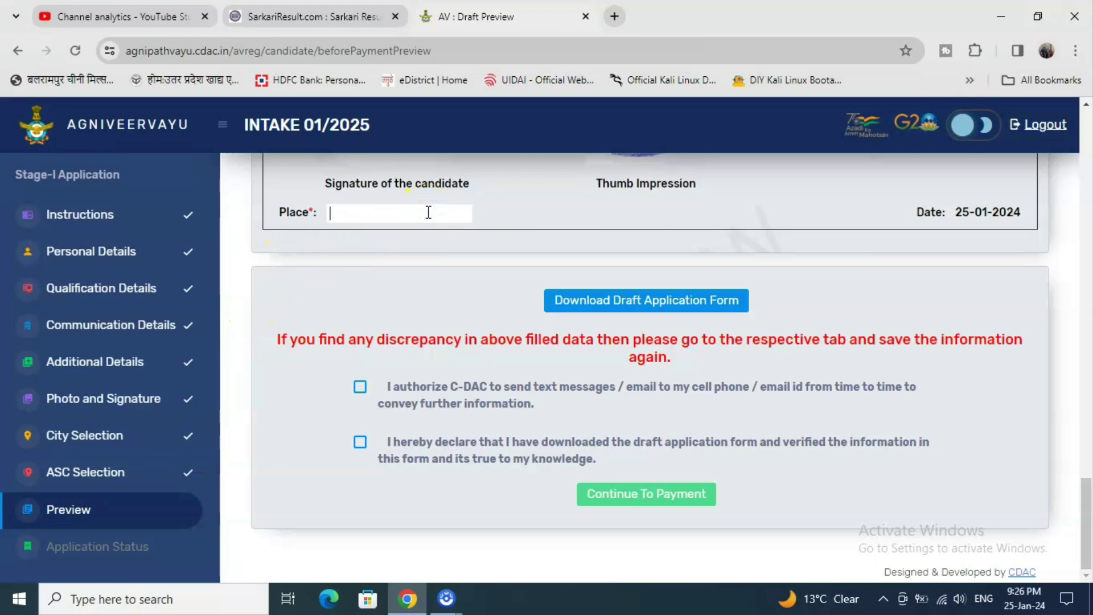
{"action": "type", "text": "BALRAMPUR"}
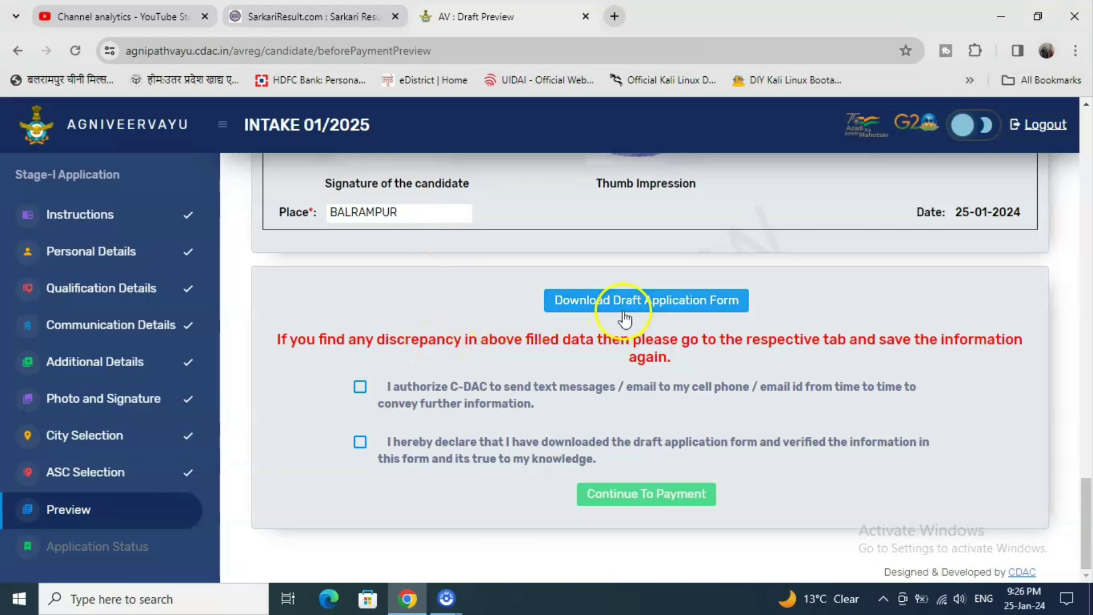
{"action": "left_click", "coordinate": [360, 387]}
{"action": "left_click", "coordinate": [361, 443]}
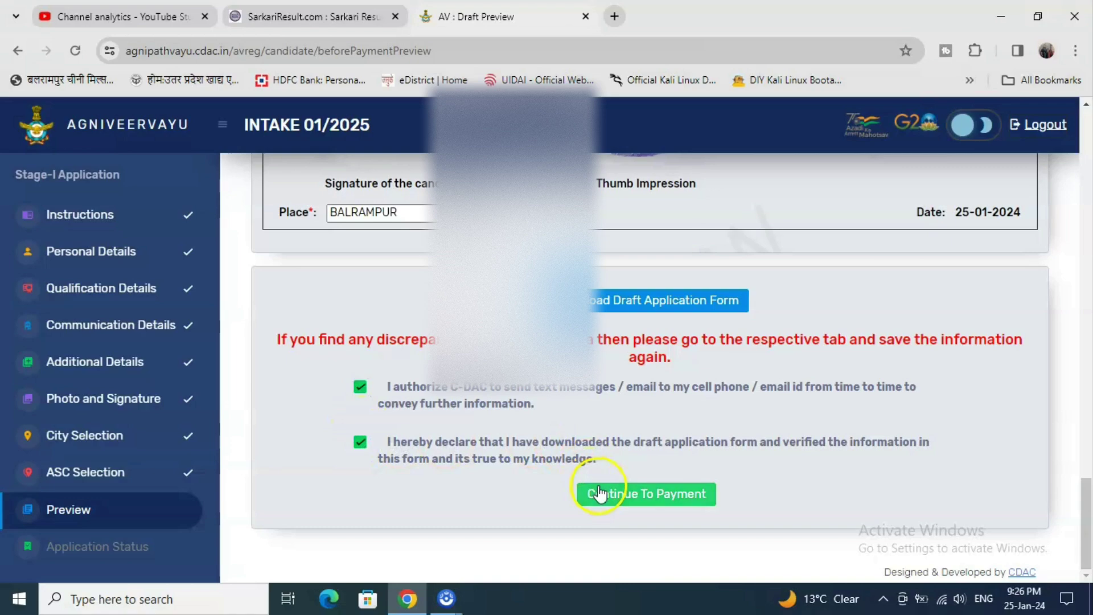
Step: Continue to payment, check the candidate's details, photos and disclaimer in the confirmation dialog, and confirm them
{"action": "left_click", "coordinate": [597, 493]}
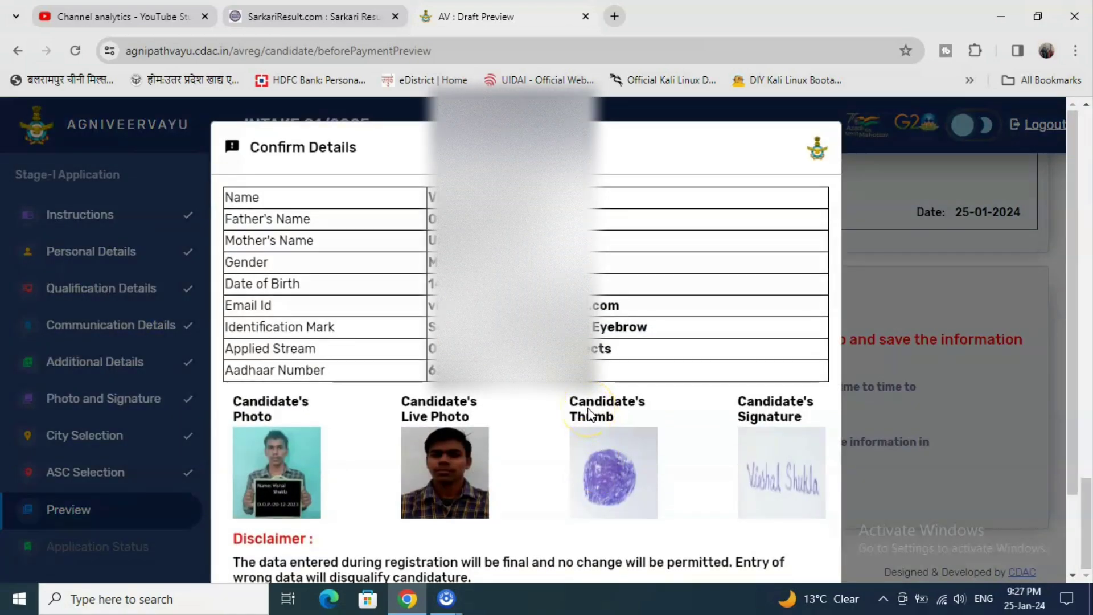
{"action": "scroll", "coordinate": [587, 408], "scroll_direction": "down", "scroll_amount": 3}
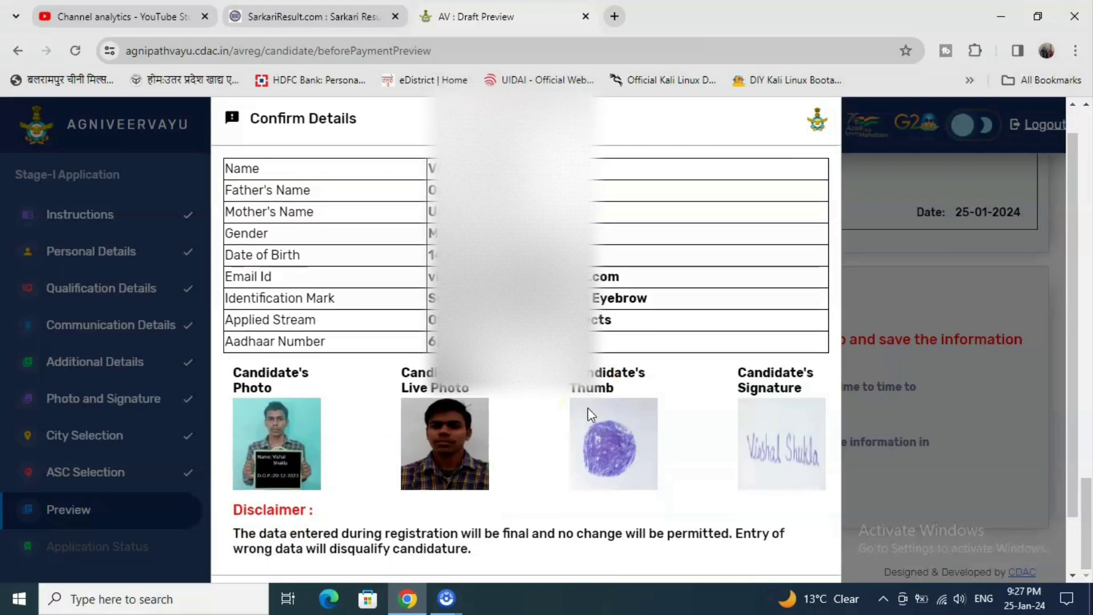
{"action": "left_click", "coordinate": [759, 520]}
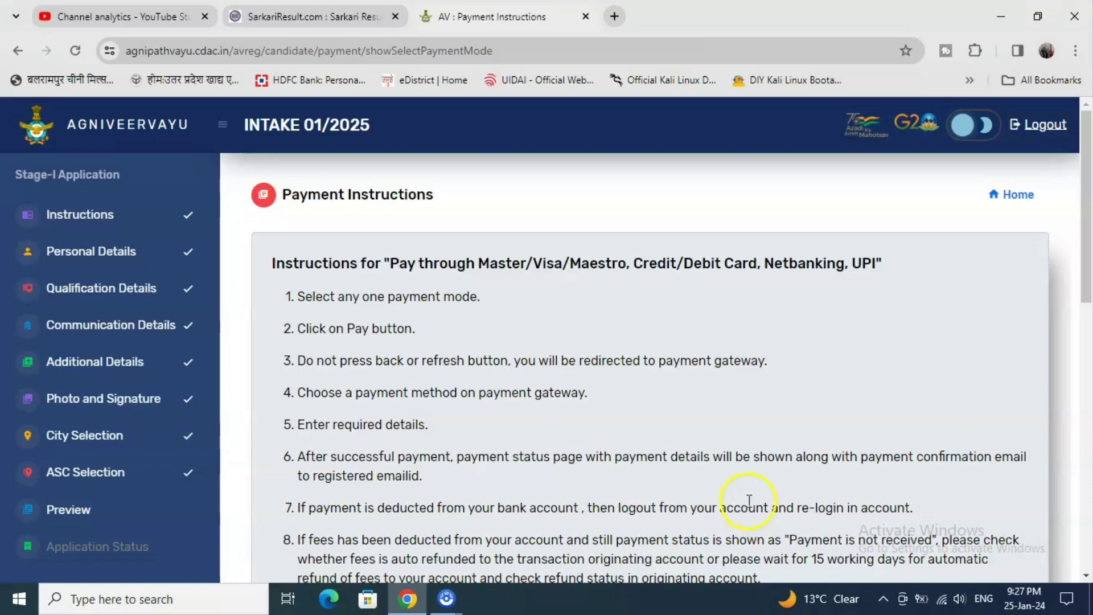
Step: Read the payment instructions, choose Payment Gateway 2 (Credit/Debit Card, Netbanking, UPI) and proceed to its payment page
{"action": "scroll", "coordinate": [753, 439], "scroll_direction": "down", "scroll_amount": 4}
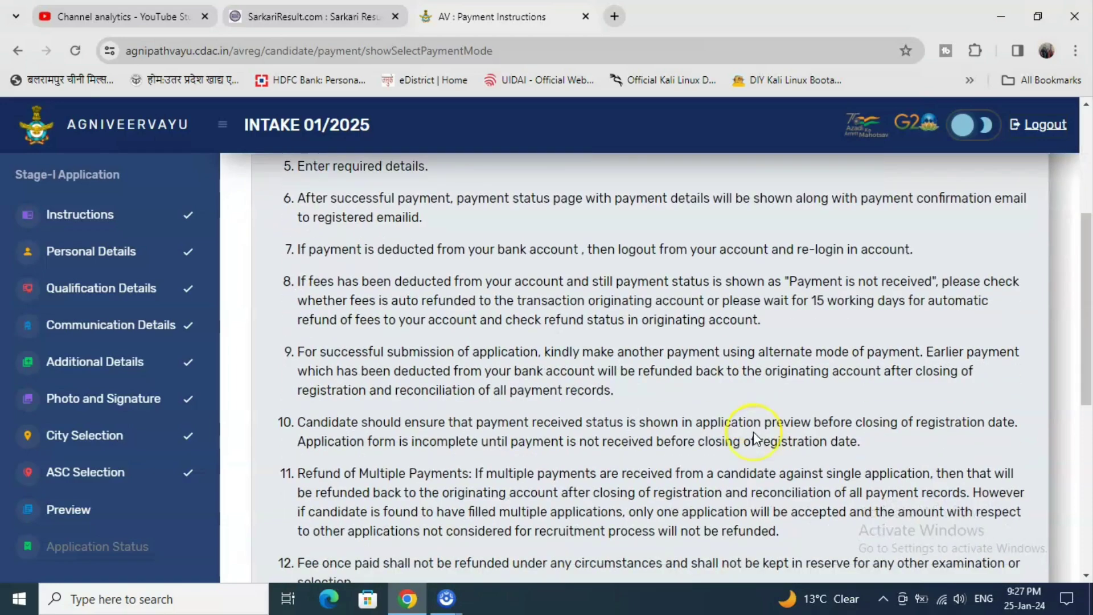
{"action": "scroll", "coordinate": [754, 438], "scroll_direction": "down", "scroll_amount": 6}
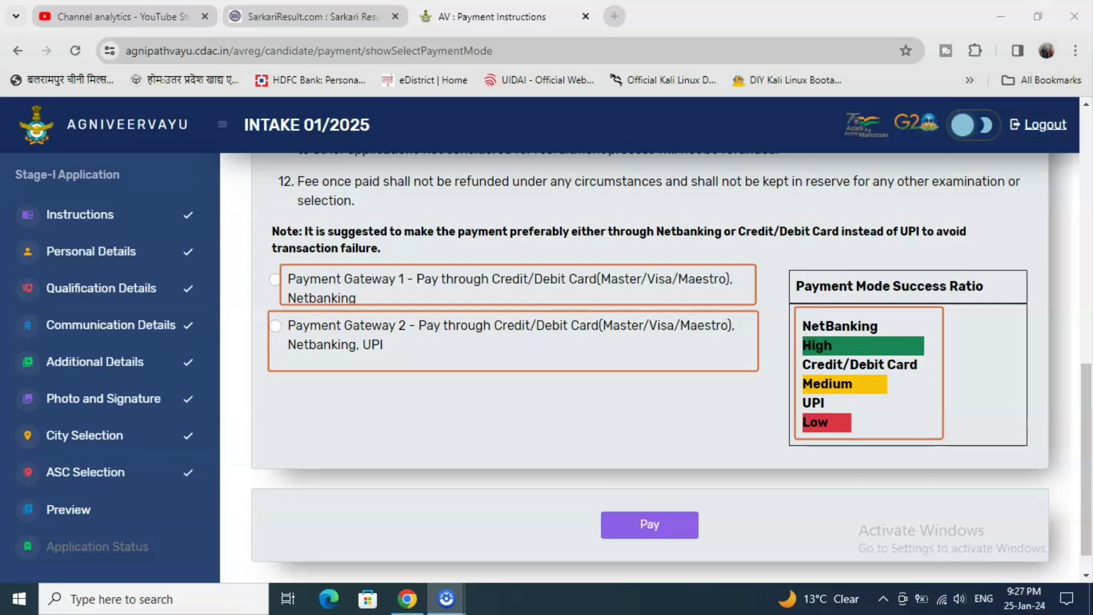
{"action": "key", "text": "Escape"}
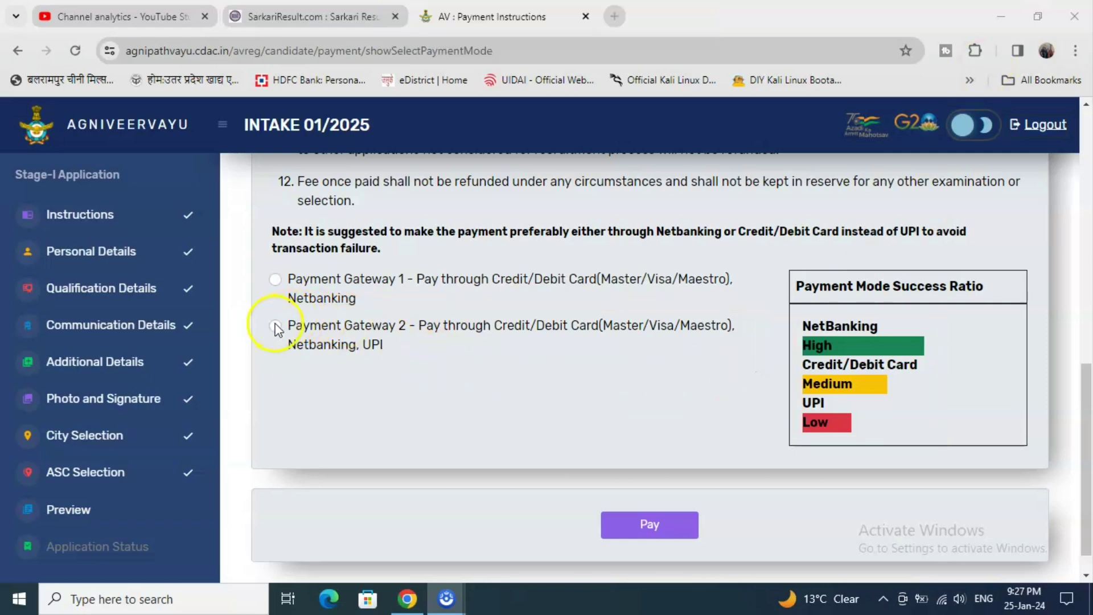
{"action": "left_click", "coordinate": [276, 326]}
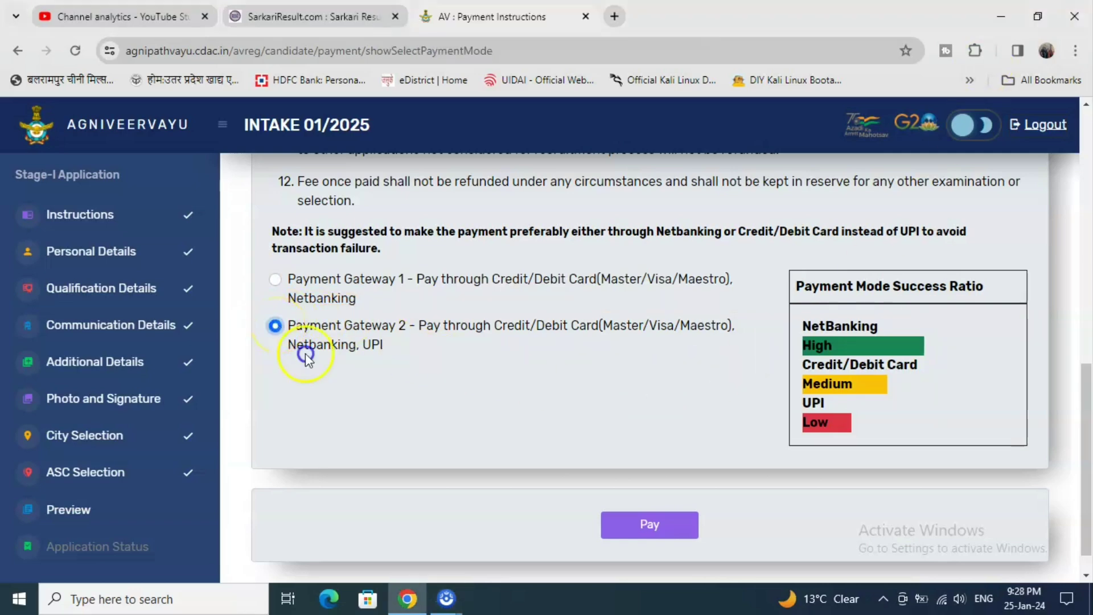
{"action": "left_click", "coordinate": [638, 524]}
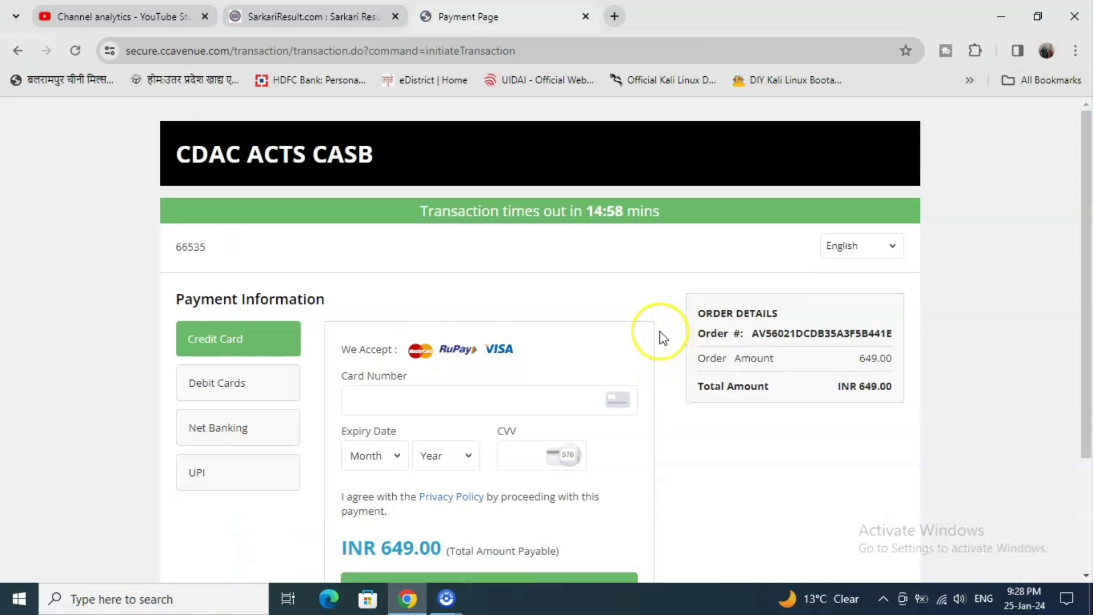
{"action": "scroll", "coordinate": [660, 361], "scroll_direction": "down", "scroll_amount": 1}
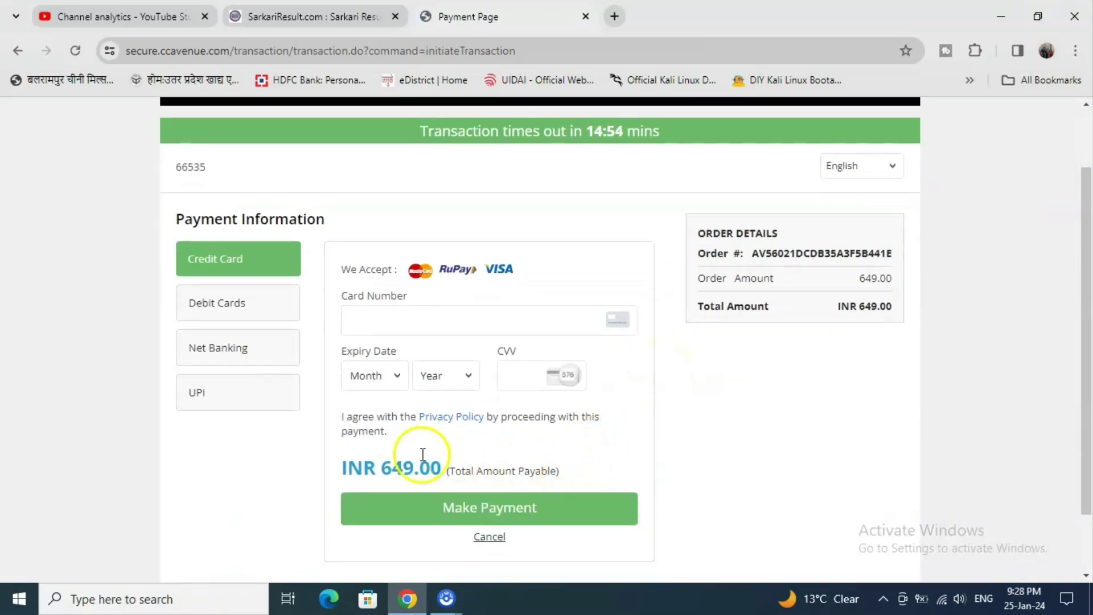
{"action": "left_click", "coordinate": [446, 598]}
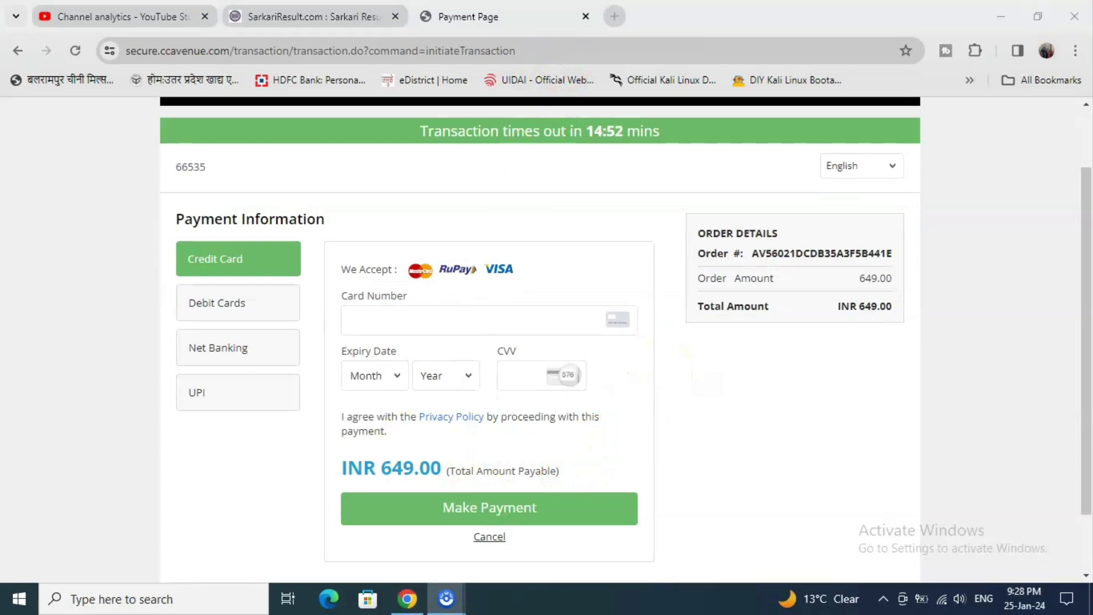
Step: Check the total amount payable and the available payment methods, choose UPI, and locate where the UPI ID is entered
{"action": "left_click_drag", "start_coordinate": [332, 457], "coordinate": [541, 487]}
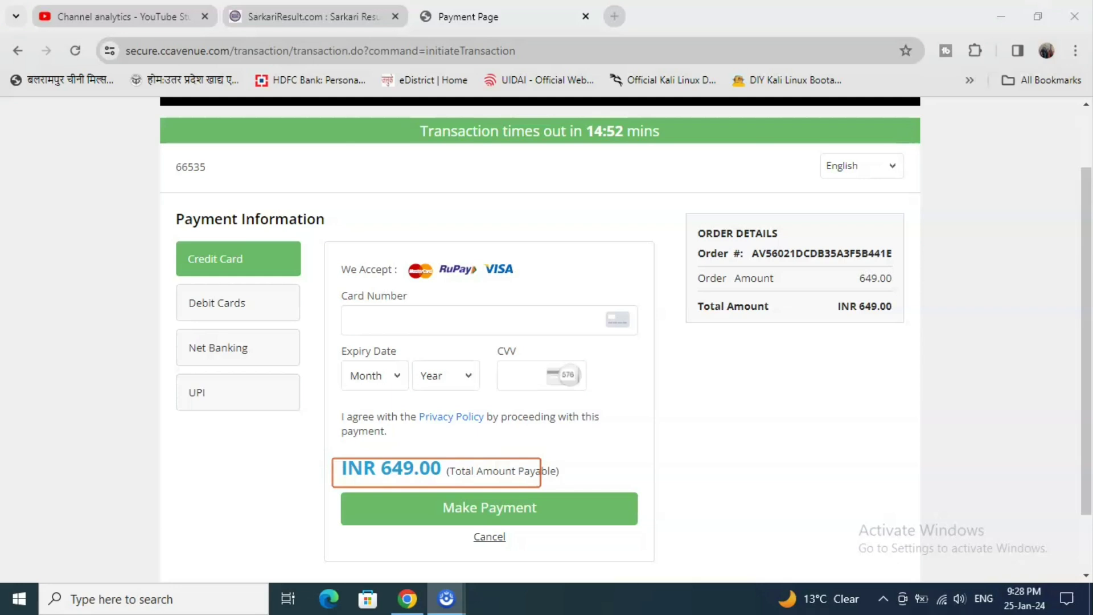
{"action": "left_click_drag", "start_coordinate": [173, 241], "coordinate": [301, 275]}
{"action": "left_click_drag", "start_coordinate": [178, 281], "coordinate": [283, 317]}
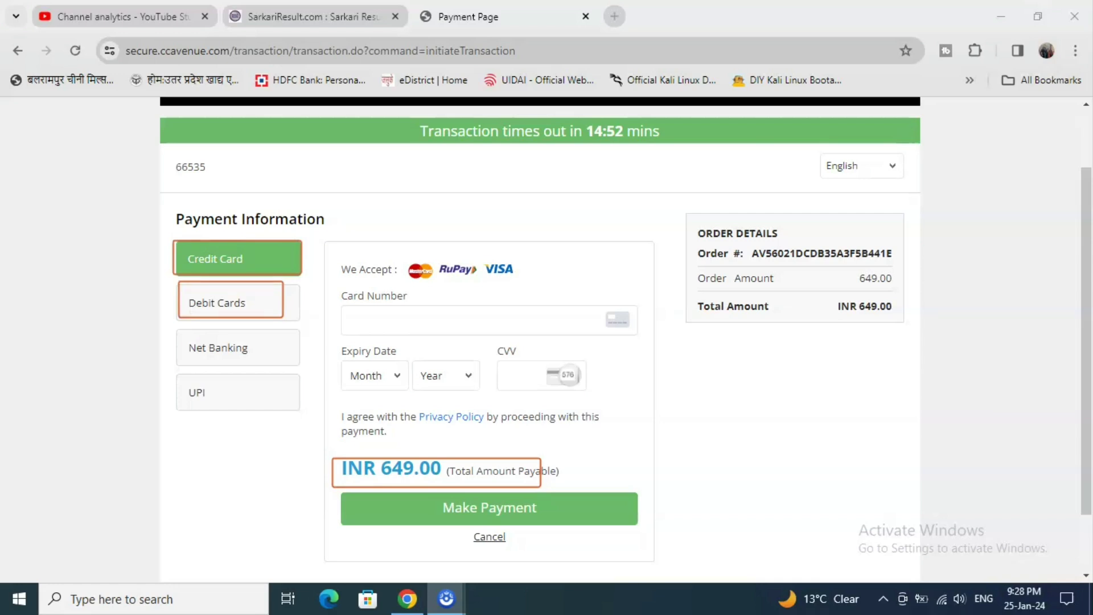
{"action": "left_click_drag", "start_coordinate": [176, 331], "coordinate": [292, 363]}
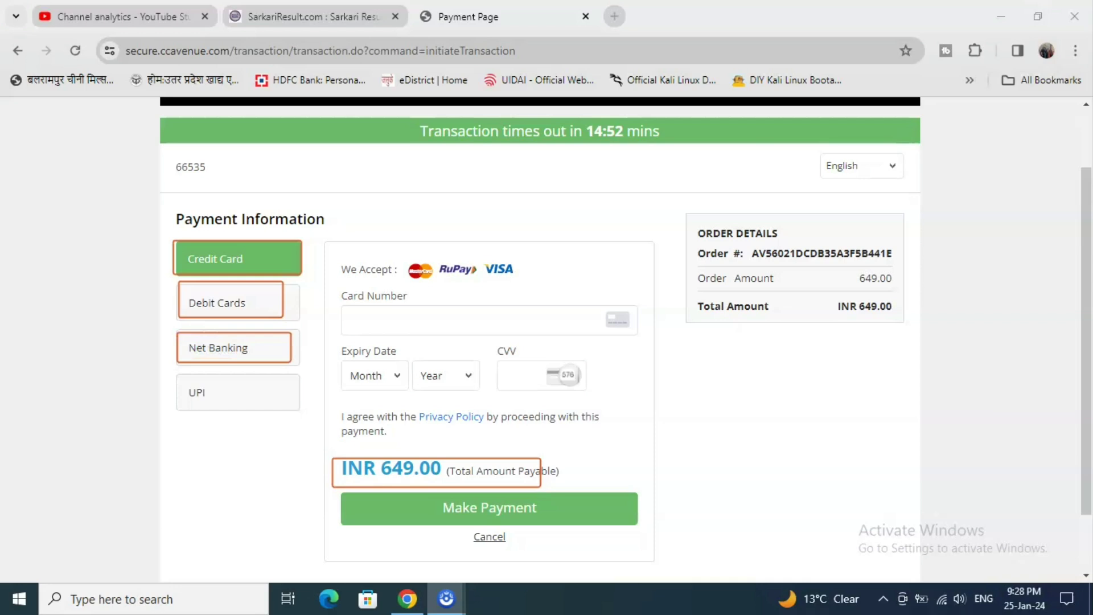
{"action": "left_click_drag", "start_coordinate": [170, 374], "coordinate": [257, 412]}
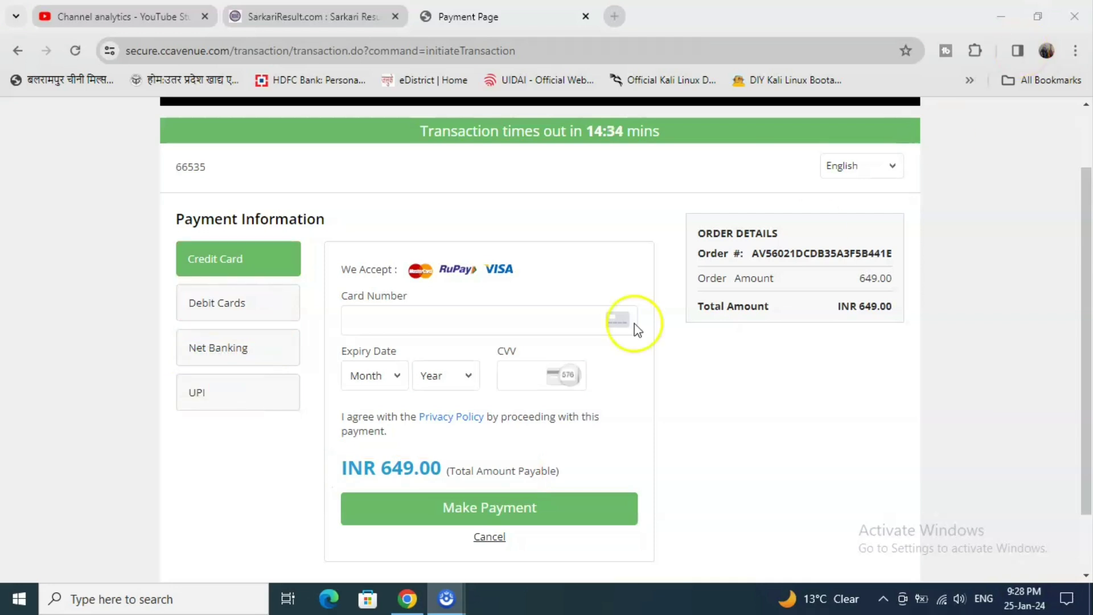
{"action": "left_click", "coordinate": [201, 391]}
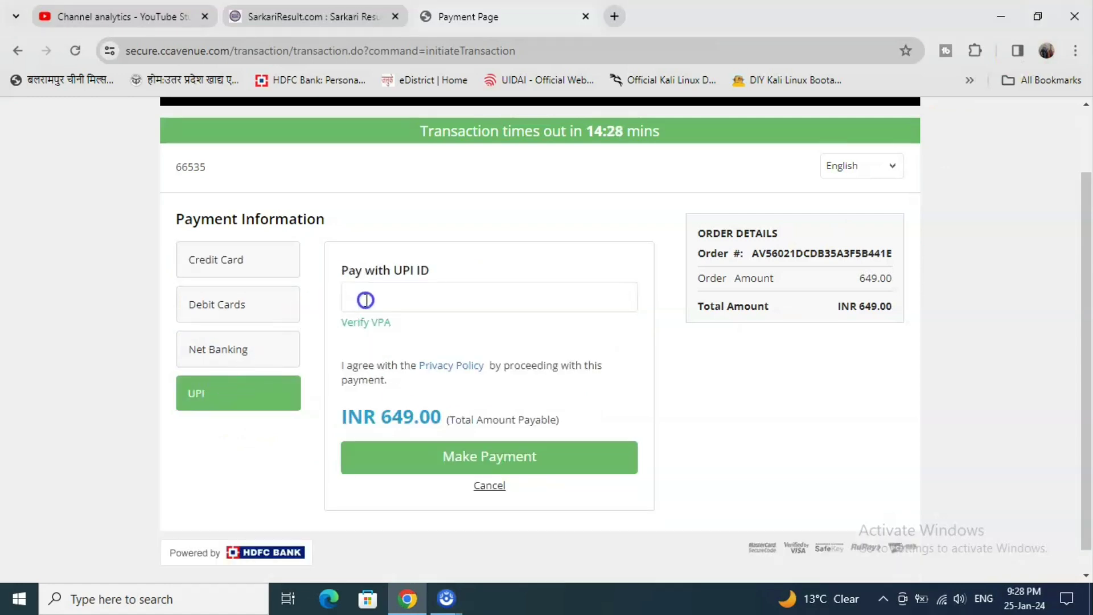
{"action": "left_click", "coordinate": [446, 598]}
{"action": "mouse_move", "coordinate": [331, 274]}
{"action": "left_mouse_down"}
{"action": "mouse_move", "coordinate": [416, 299]}
{"action": "mouse_move", "coordinate": [612, 313]}
{"action": "left_mouse_up"}
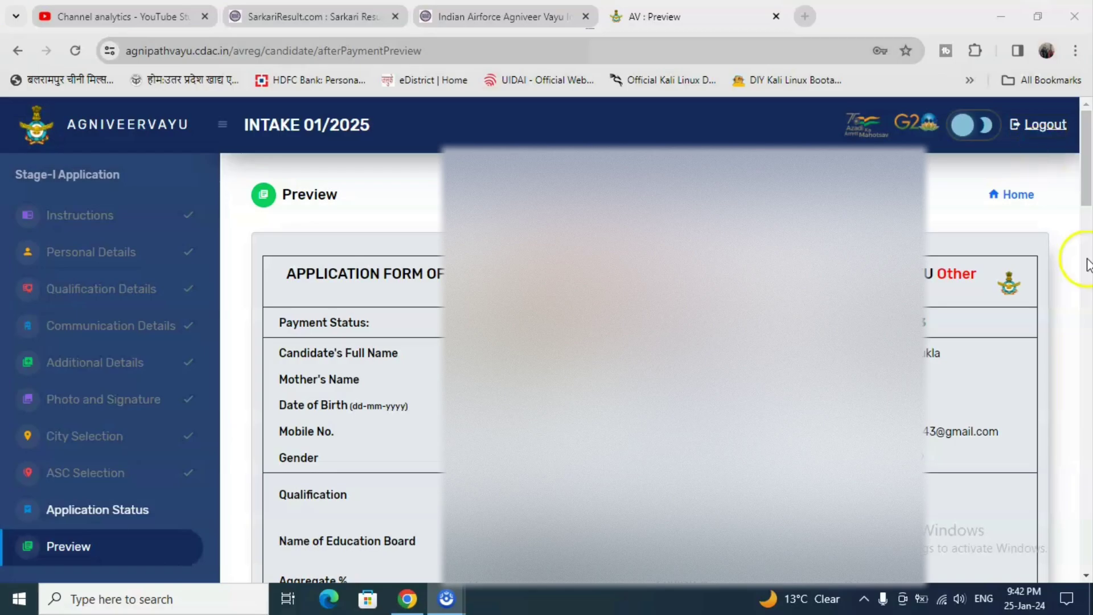
Step: Review the post-payment application preview through the candidate's photo, signature and final note, and bring up its print preview
{"action": "scroll", "coordinate": [1071, 247], "scroll_direction": "down", "scroll_amount": 20}
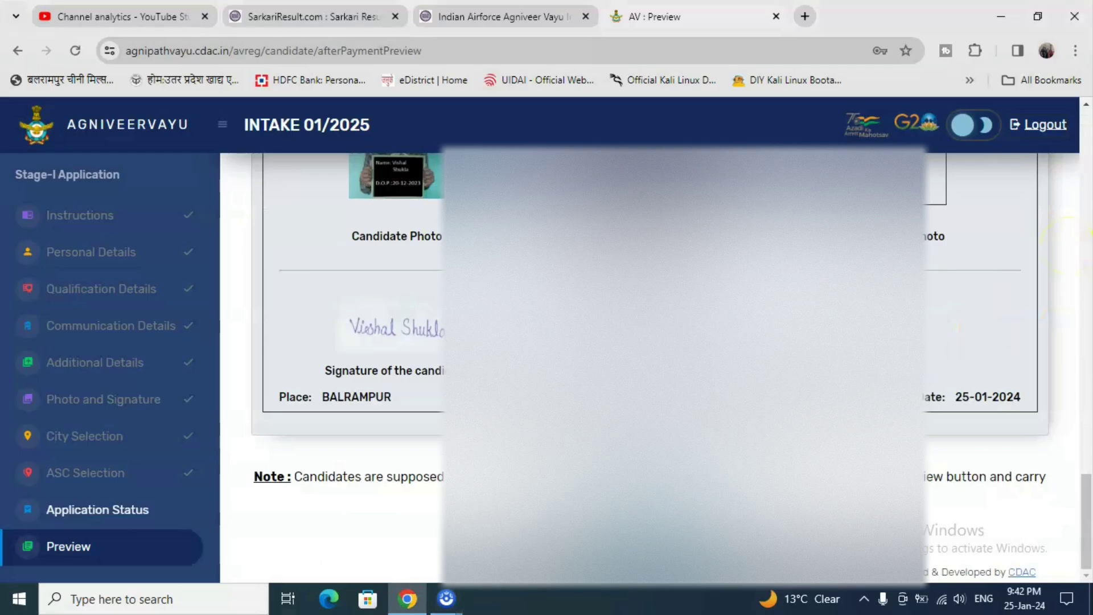
{"action": "key", "text": "ctrl+p"}
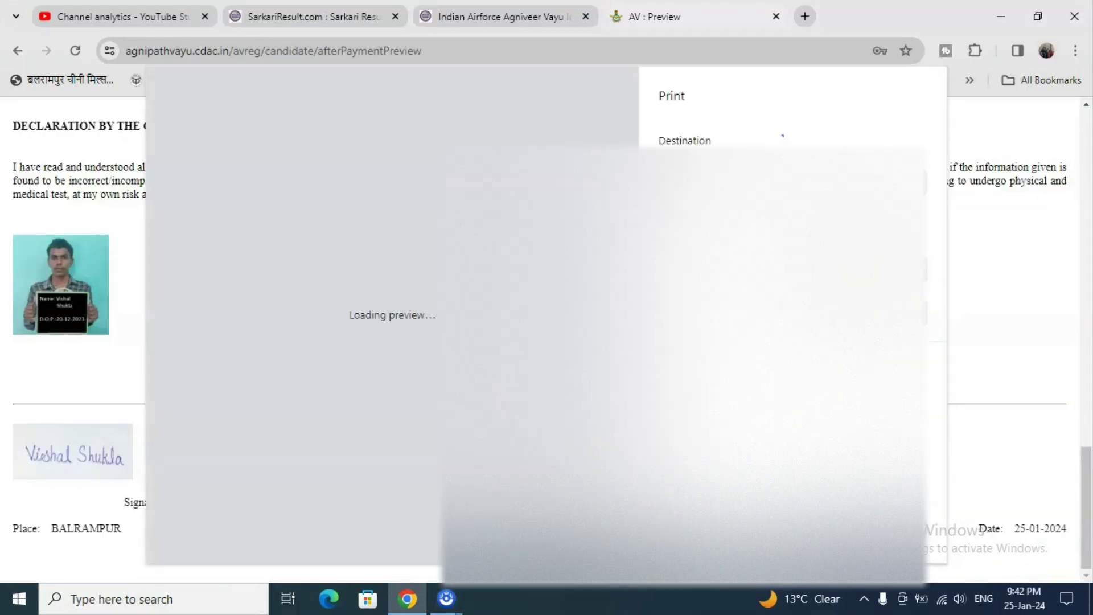